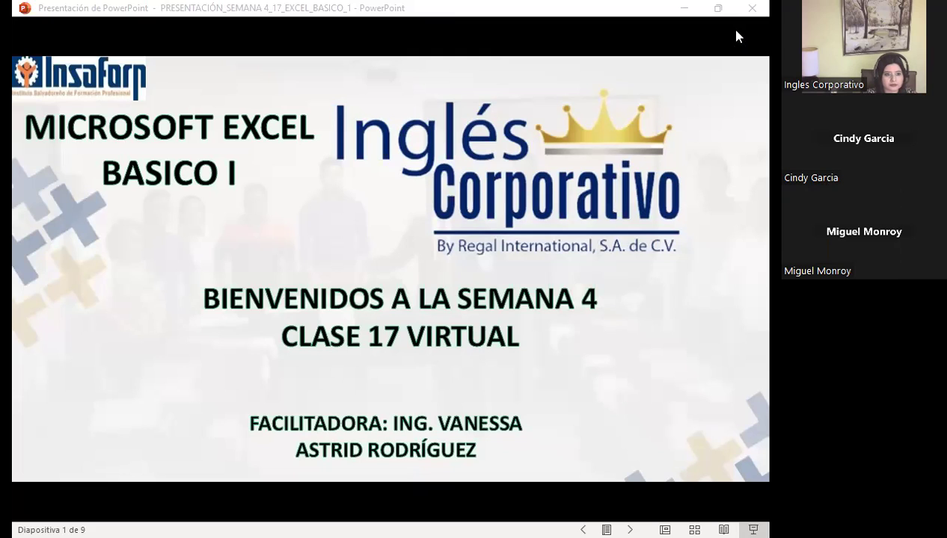
- Bring the PowerPoint presentation window into focus
click(442, 480)
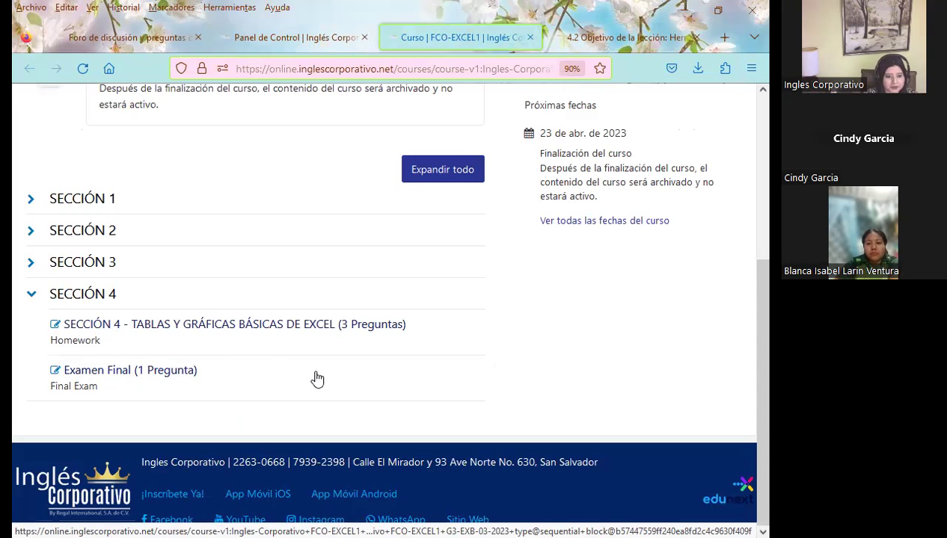
scroll(321, 374, up, 3)
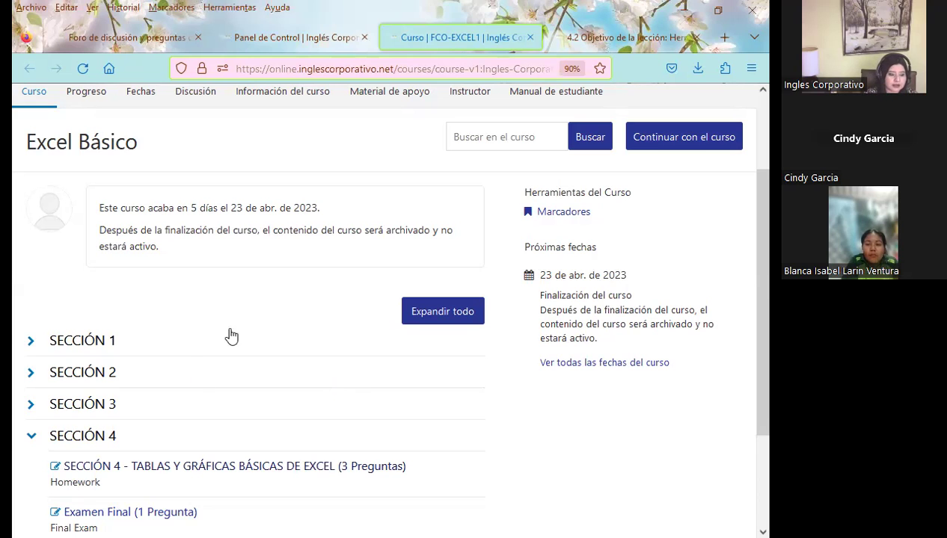
scroll(379, 329, up, 1)
scroll(379, 337, up, 2)
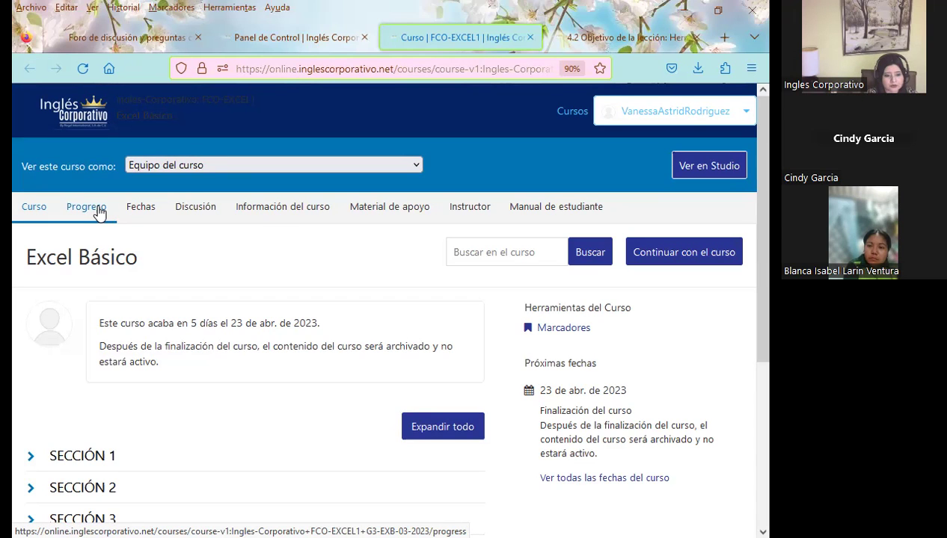
- Open the lesson 4.2 tab and scroll through its Buscar y reemplazar explanation
click(592, 36)
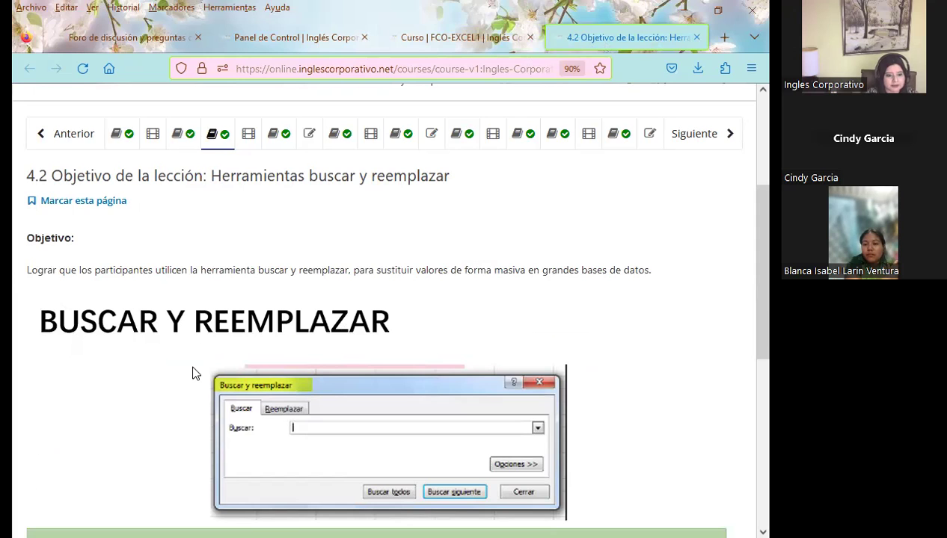
scroll(164, 365, down, 3)
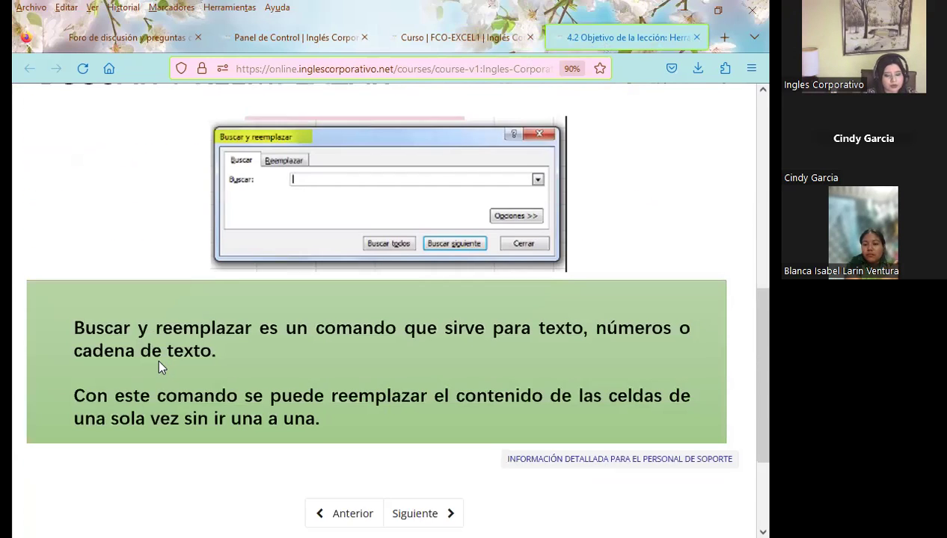
scroll(157, 367, down, 1)
scroll(157, 366, up, 2)
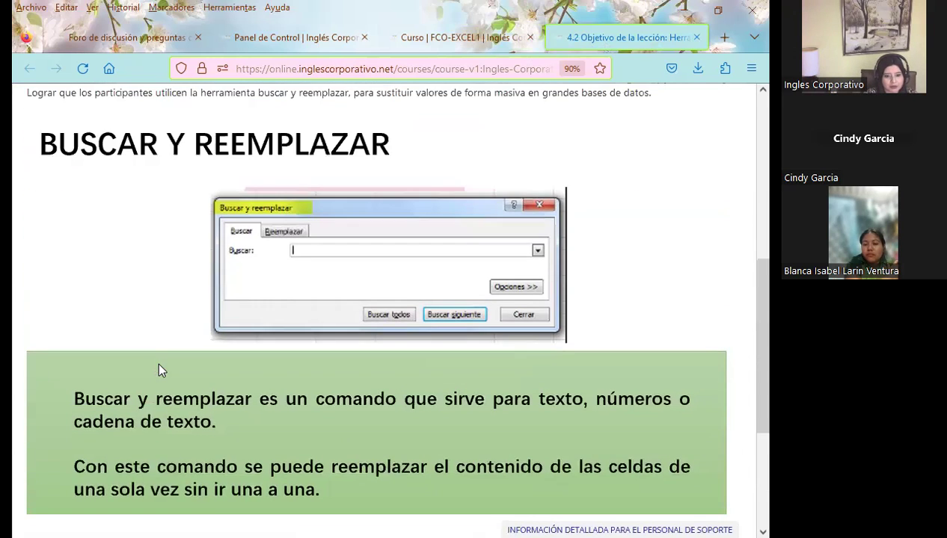
scroll(157, 403, up, 1)
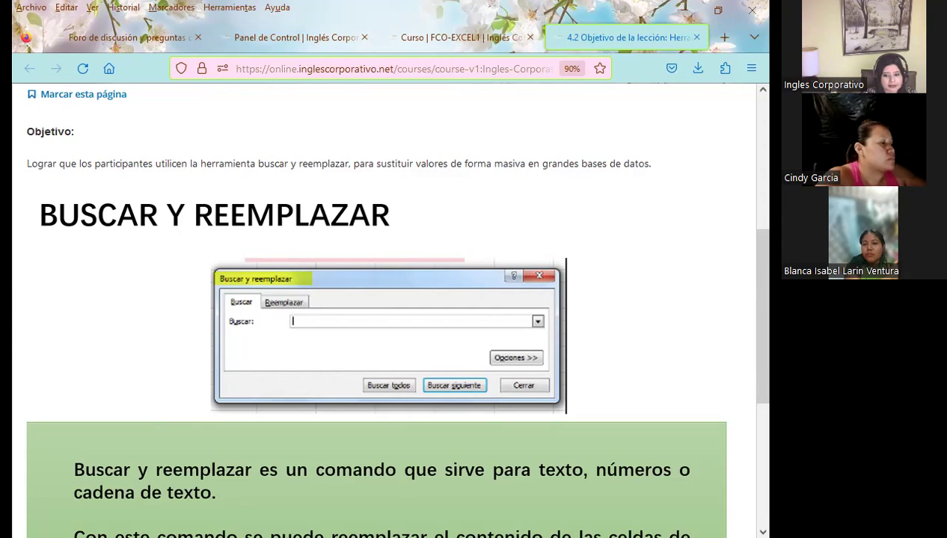
- Return to the slideshow and advance past SESIÓN: 17 to the AGENDA slide
key(alt+Tab)
click(714, 490)
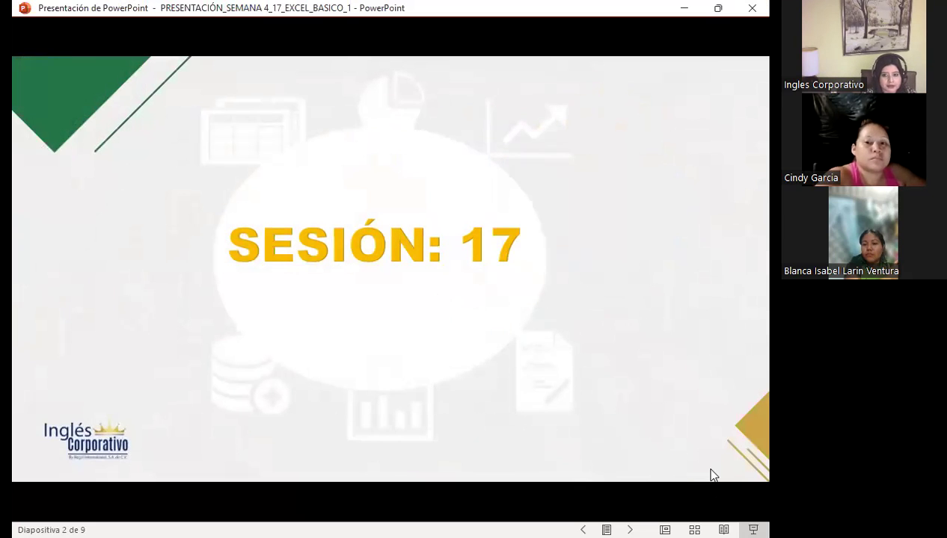
click(659, 438)
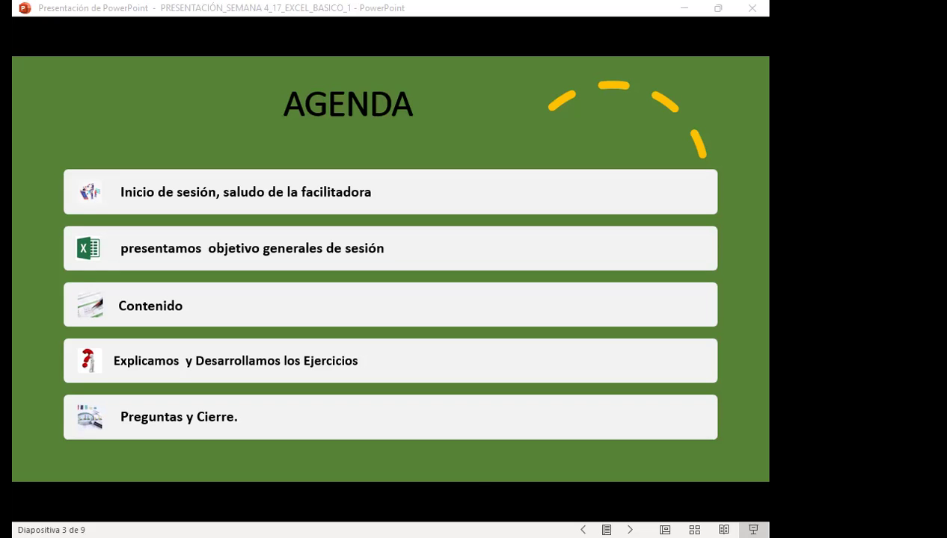
- Advance the slideshow to slide 4, Objetivo general de la sesión
click(631, 408)
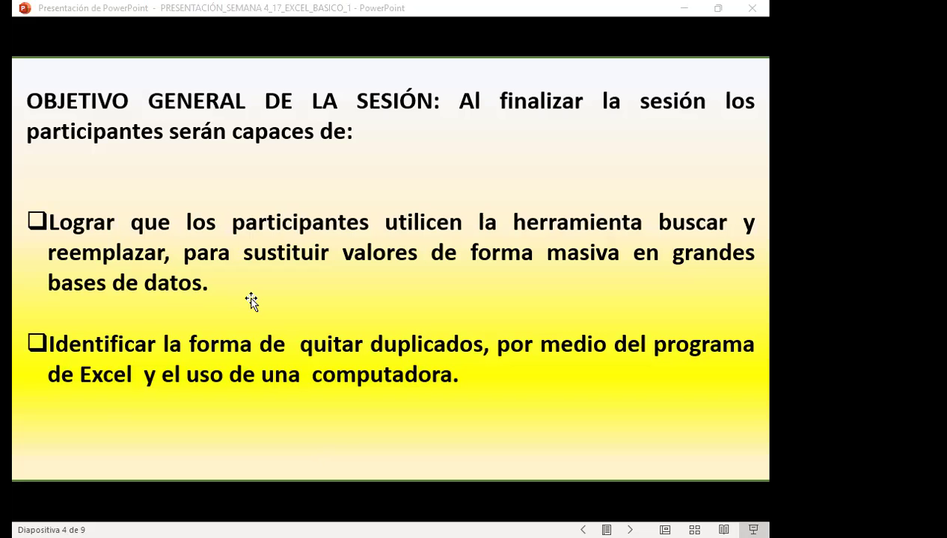
- Advance the slideshow to slide 5, BUSCAR Y REEMPLAZAR
click(554, 434)
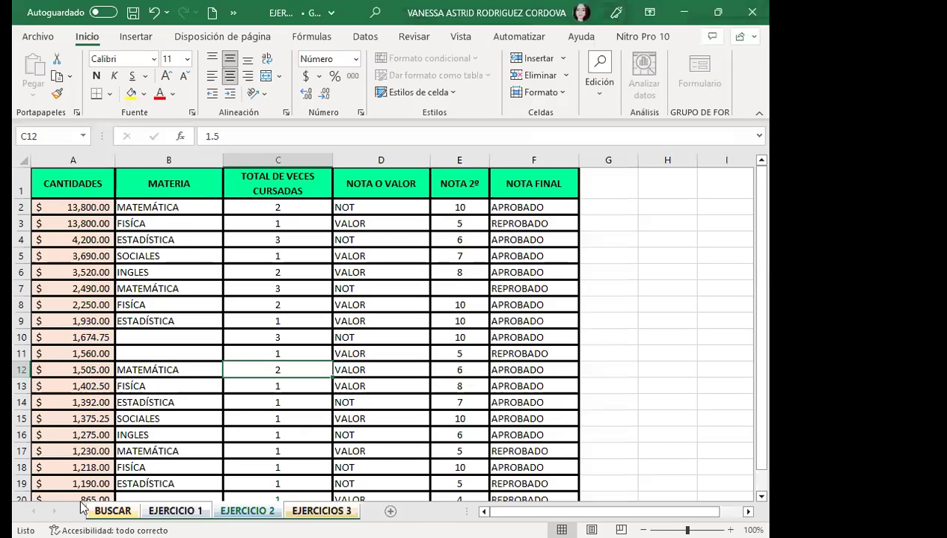
- Ungroup the sheets by switching to the BUSCAR sheet, and select cell C10
click(90, 504)
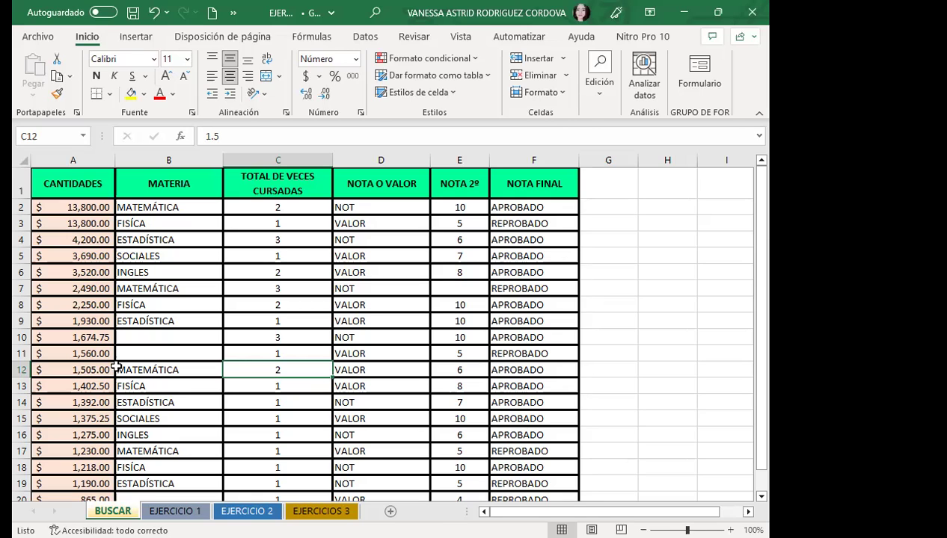
click(281, 338)
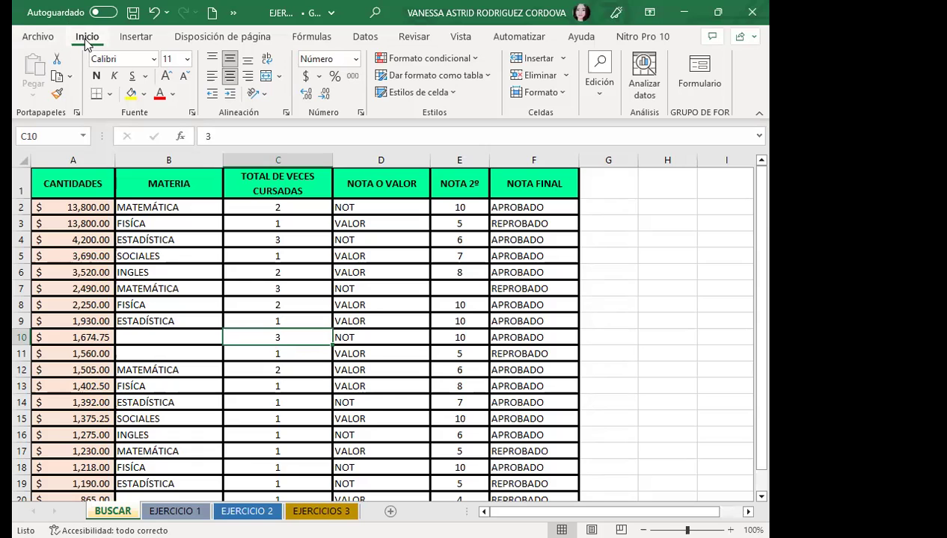
click(606, 99)
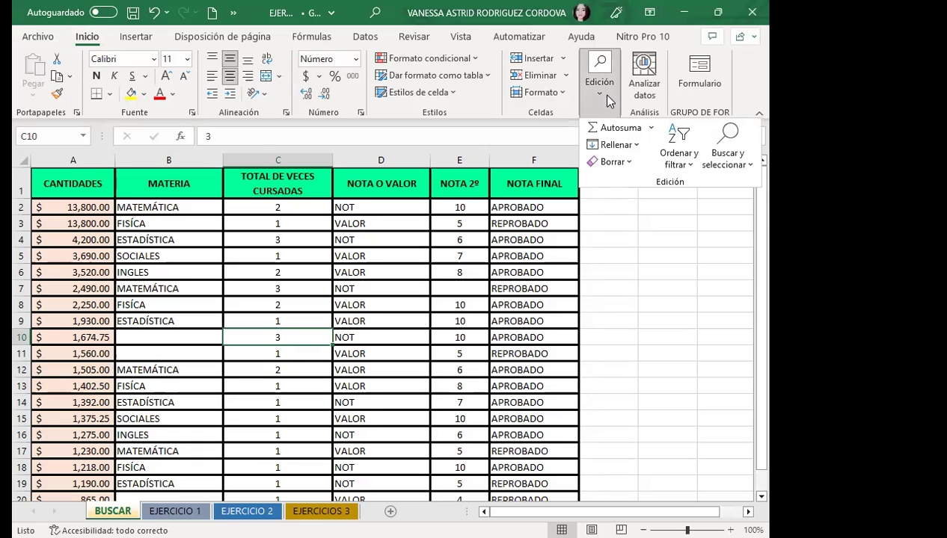
click(749, 167)
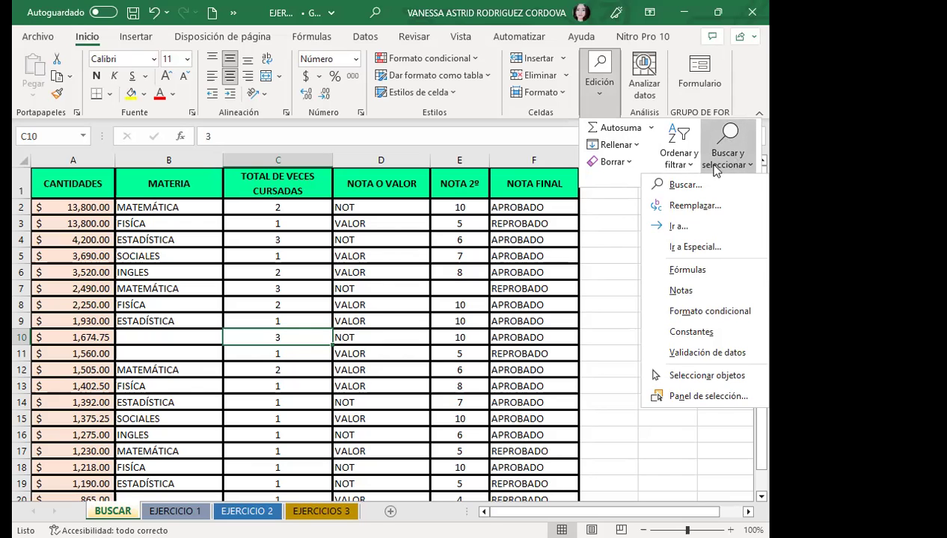
click(689, 184)
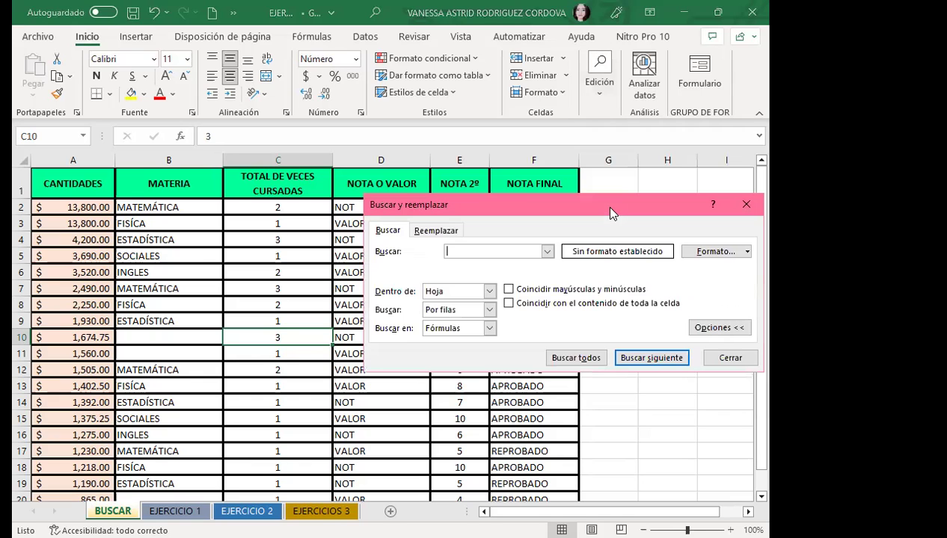
drag(607, 211, 475, 200)
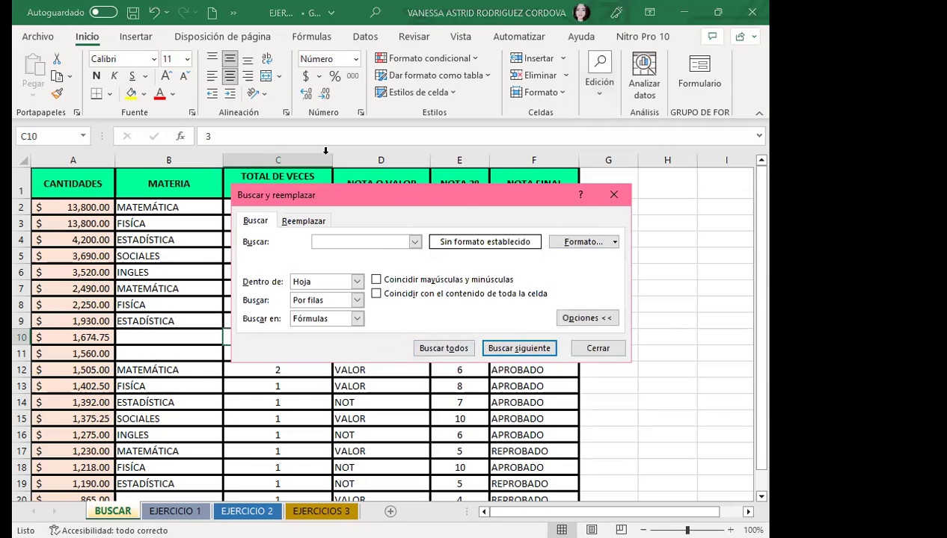
click(569, 318)
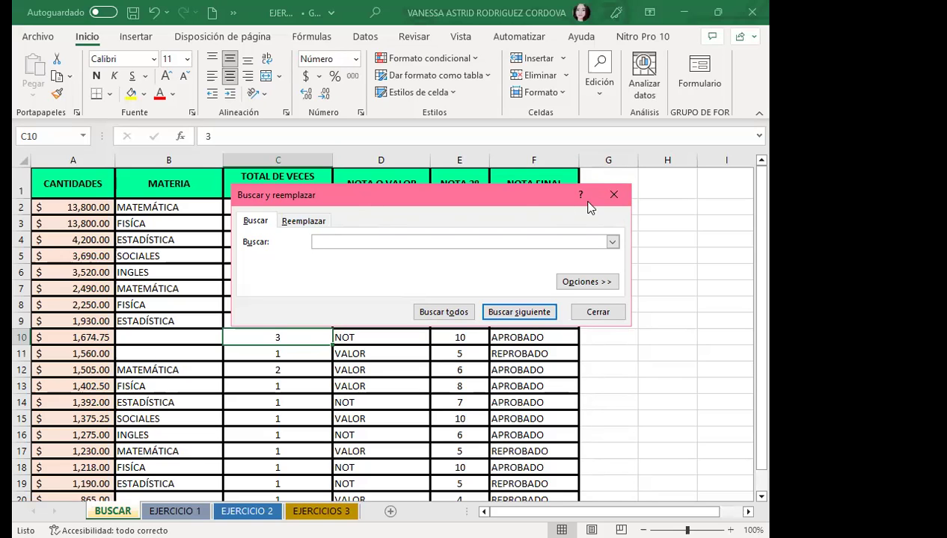
click(613, 195)
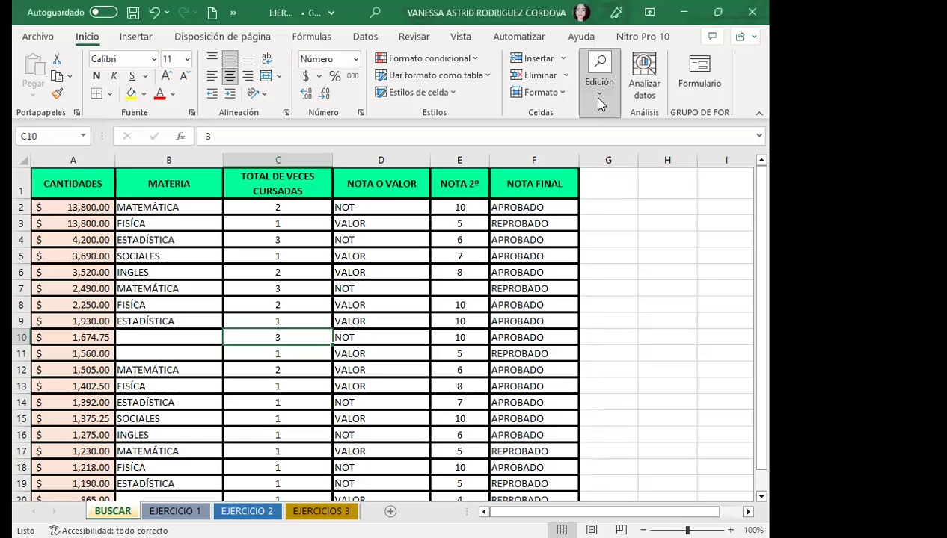
- Open Buscar y reemplazar on its Reemplazar tab via Edición > Buscar y seleccionar
click(598, 104)
click(732, 163)
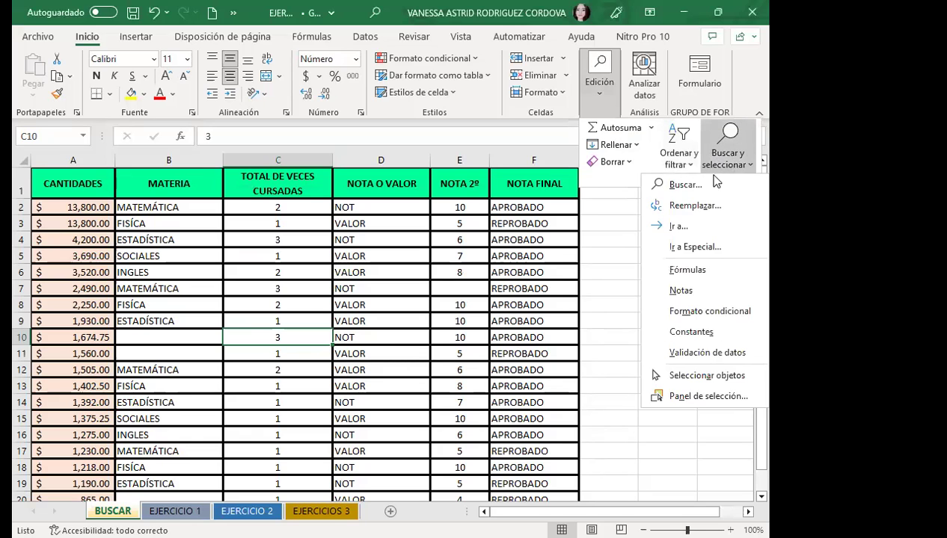
key(Return)
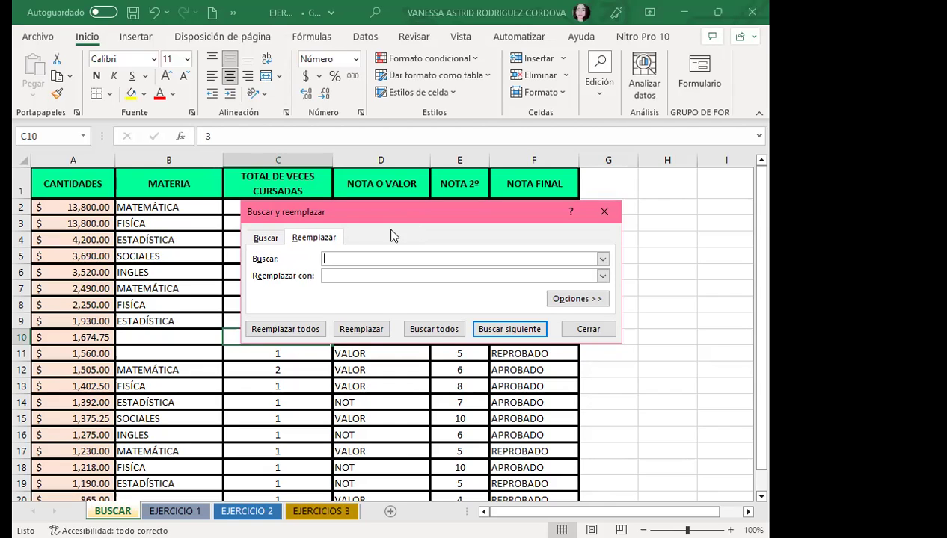
- Switch the dialog between its Buscar and Reemplazar tabs, ending on Buscar
click(267, 238)
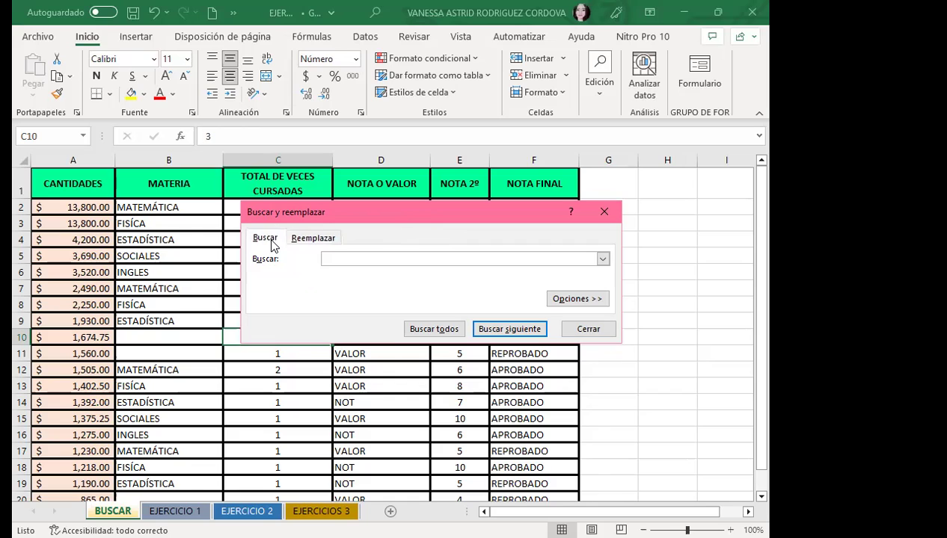
click(320, 239)
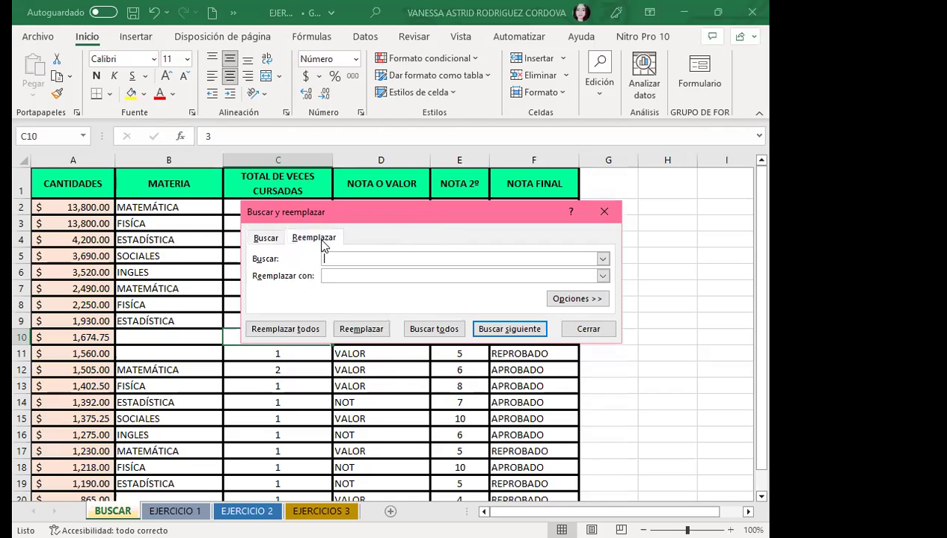
click(266, 242)
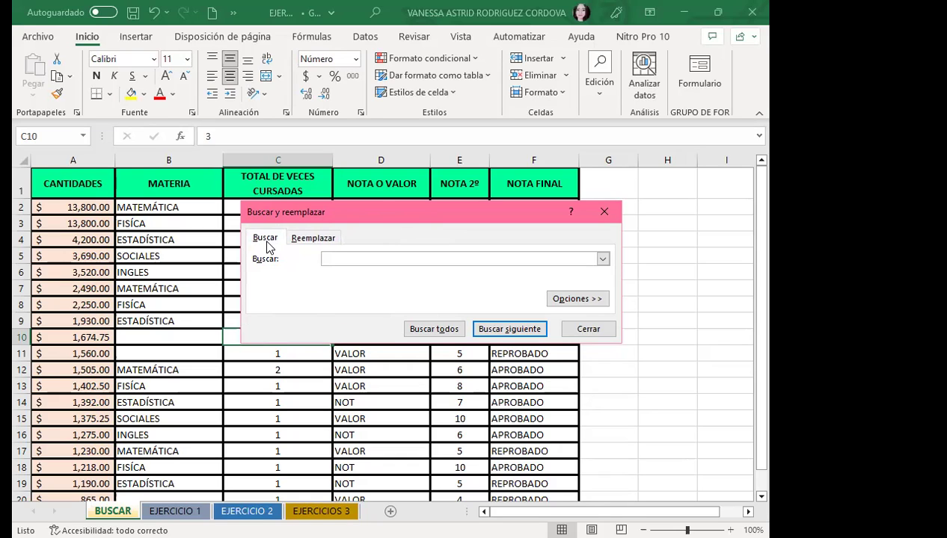
- Reopen Buscar y seleccionar, then dismiss the dialog and menu with Esc
click(599, 78)
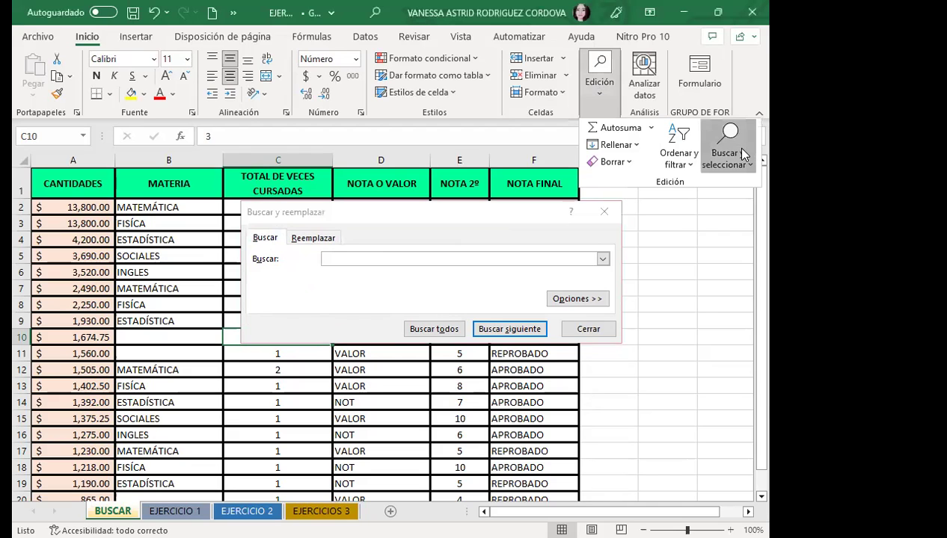
click(729, 153)
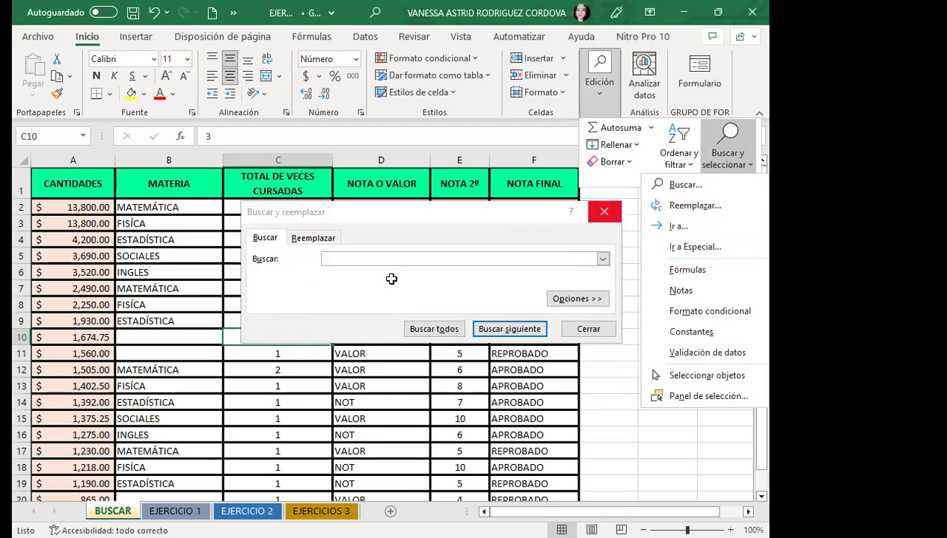
key(Escape)
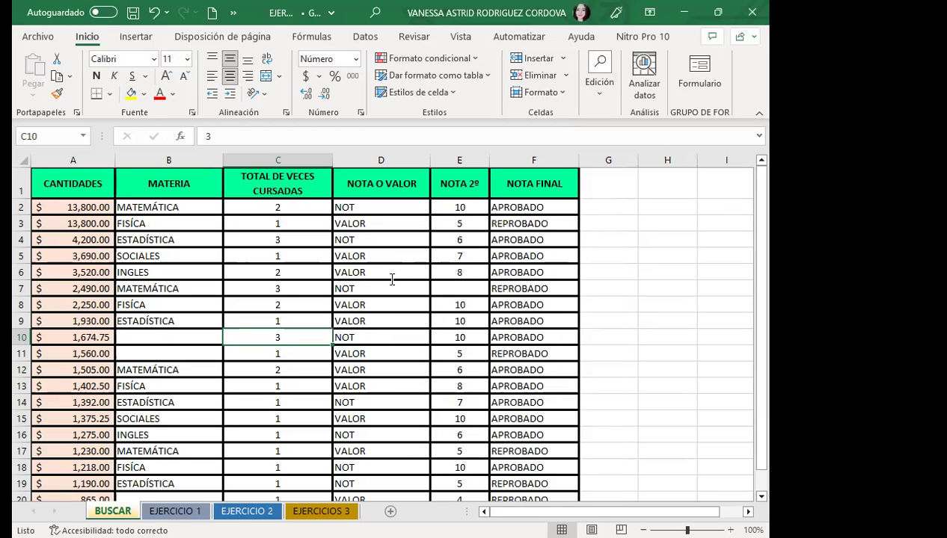
- Copy cell C10 and reopen the Find dialog with an empty search field
key(ctrl+b)
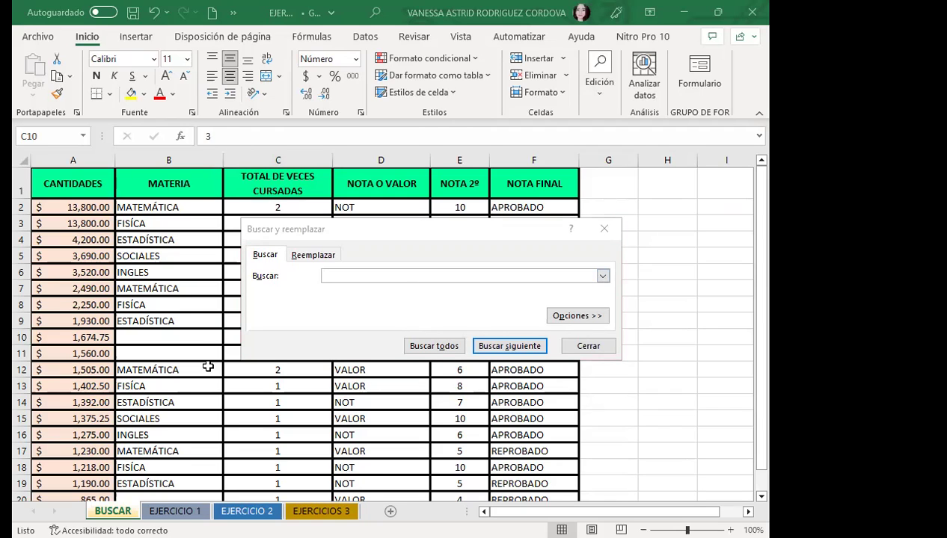
key(Escape)
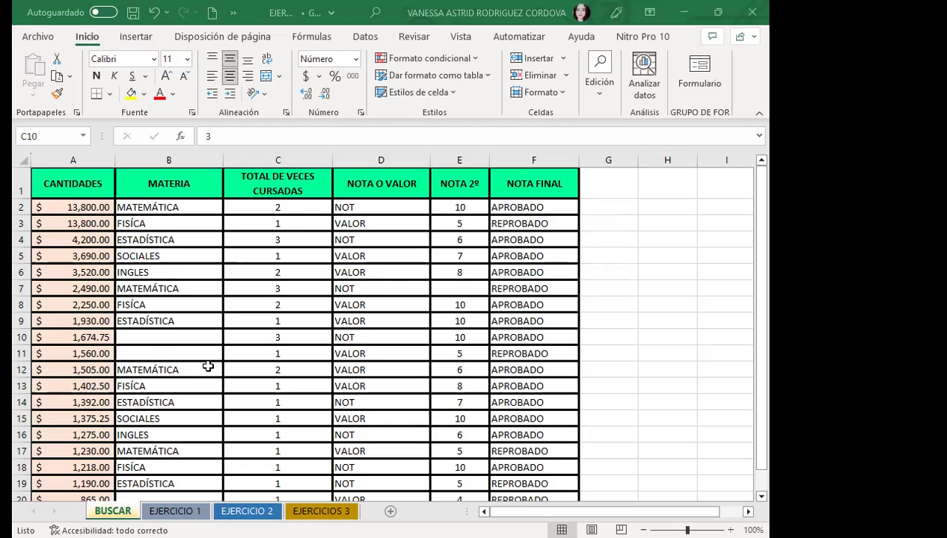
key(ctrl+c)
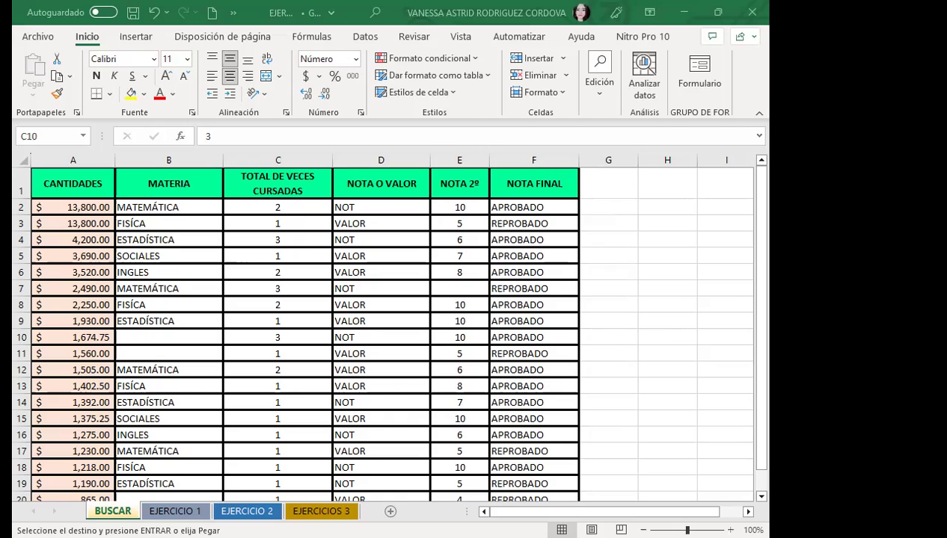
key(ctrl+b)
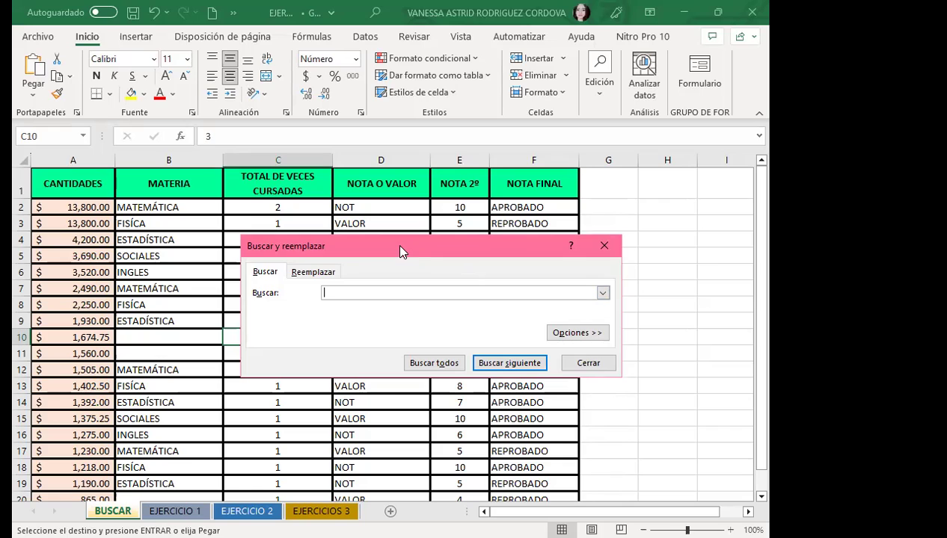
- Search for "E" with Buscar todos and scroll through the 34 matching cells
drag(400, 251, 495, 160)
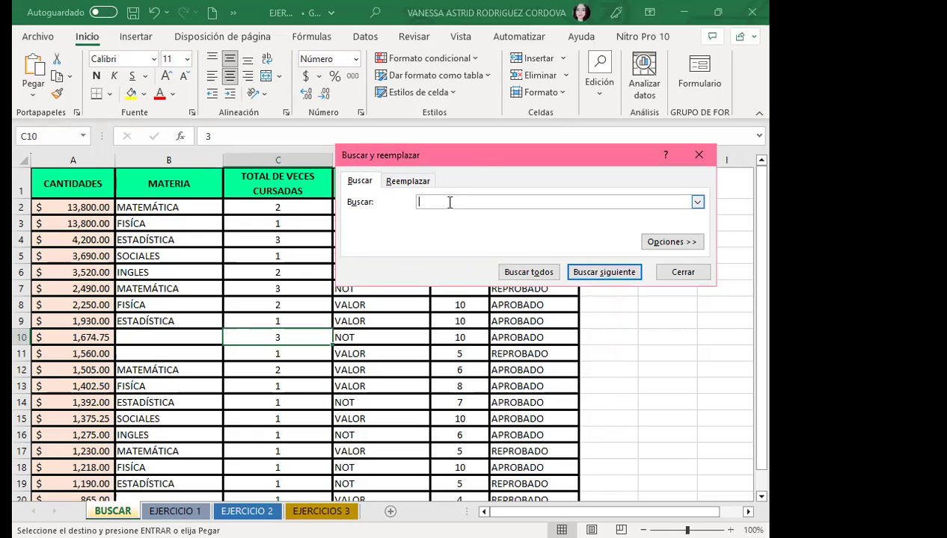
text(E)
key(Return)
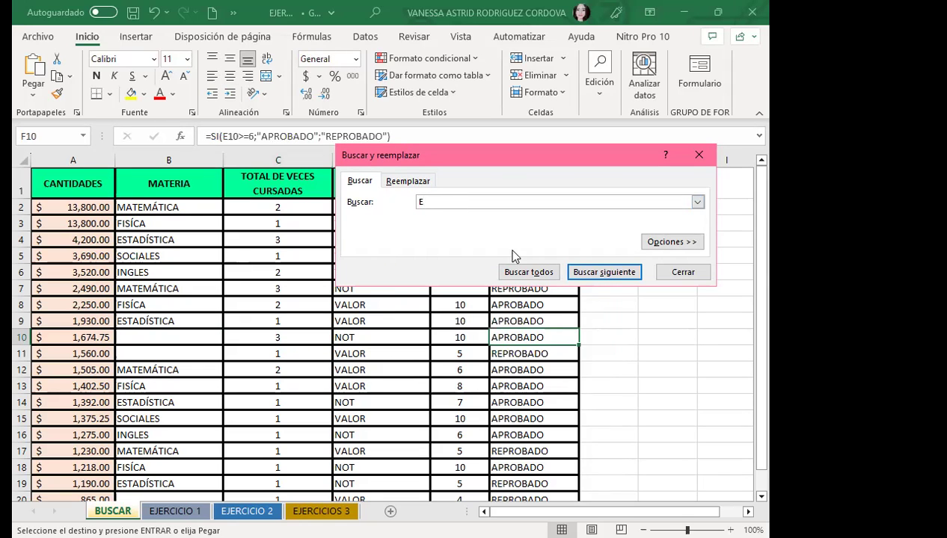
click(519, 272)
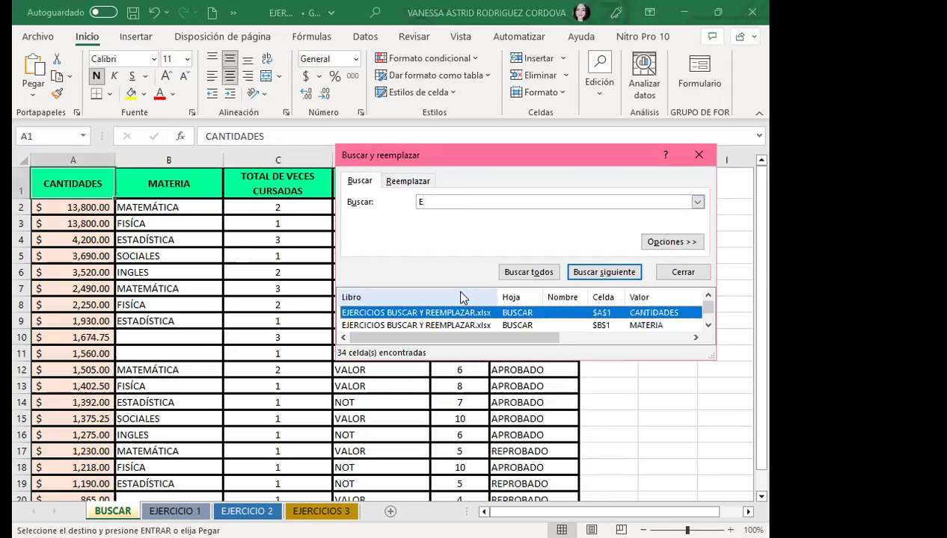
click(708, 326)
click(708, 326)
click(709, 326)
click(708, 326)
click(708, 326)
click(708, 326)
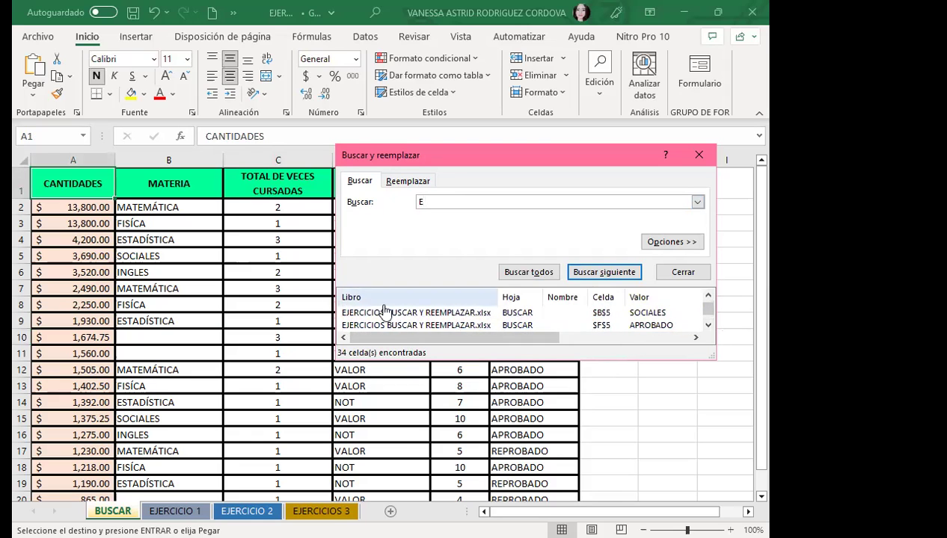
- Clear the search term and close the find window
click(436, 200)
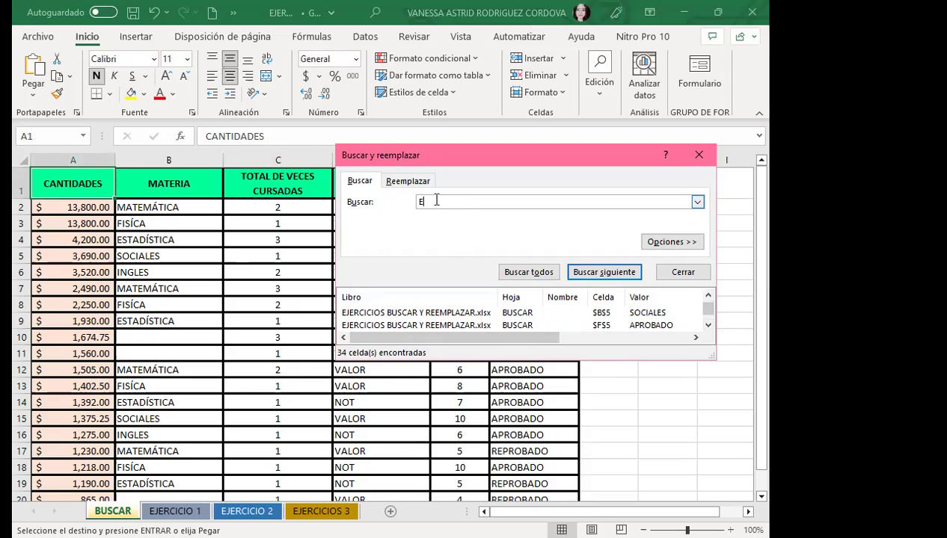
key(BackSpace)
click(359, 182)
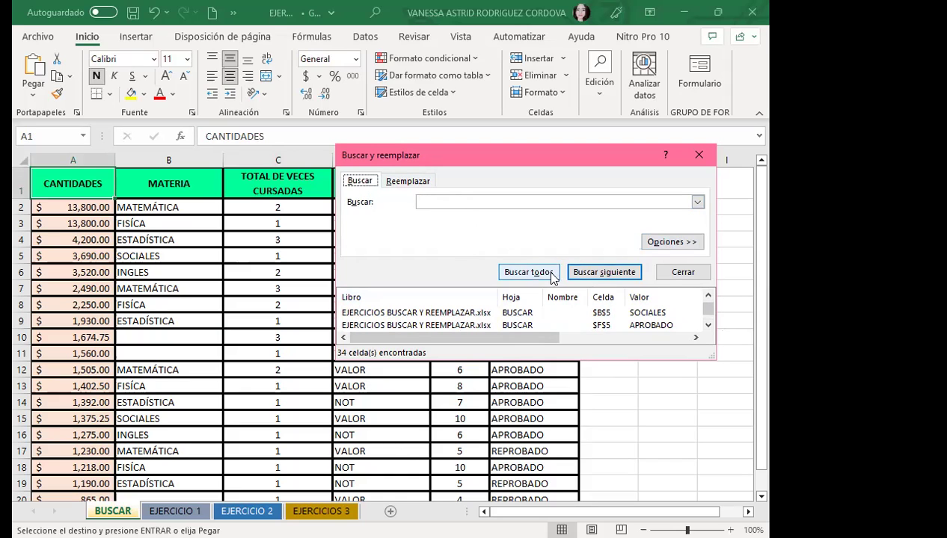
click(676, 274)
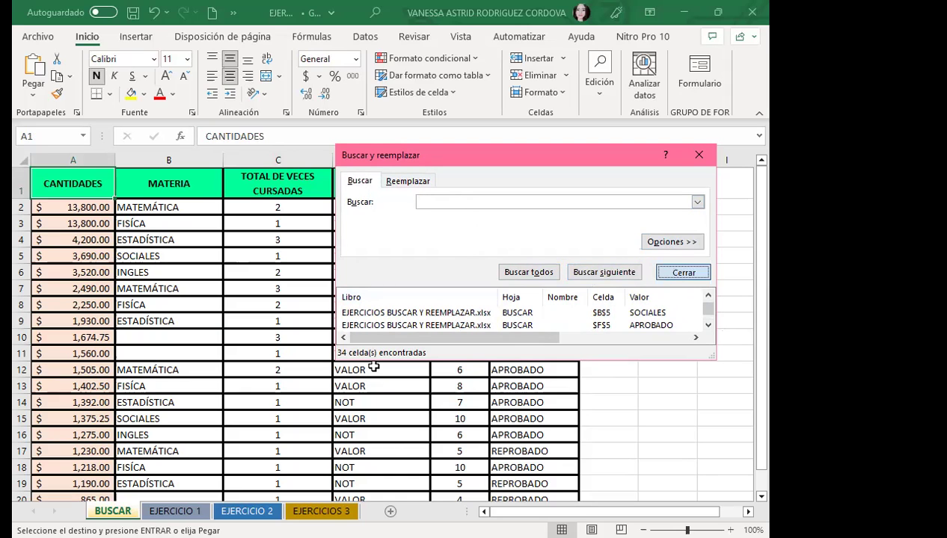
- Reopen Buscar y reemplazar with Ctrl+B, expand its options, move it over the table, and show the Dentro de scope choices
key(ctrl+b)
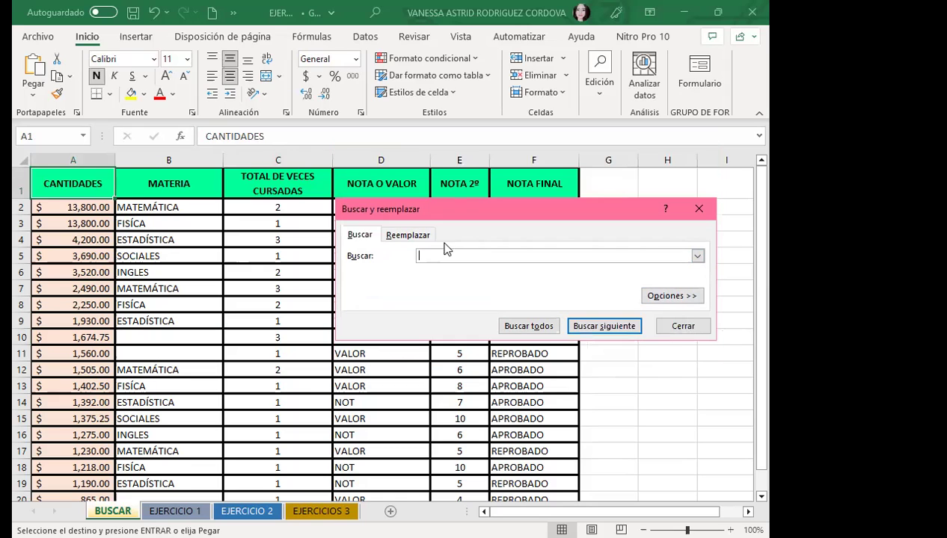
click(660, 298)
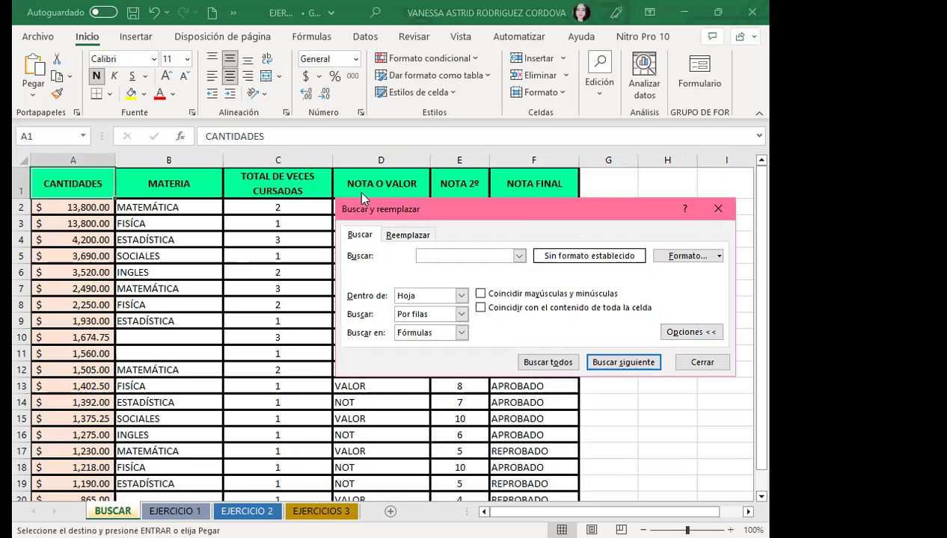
drag(357, 209, 252, 183)
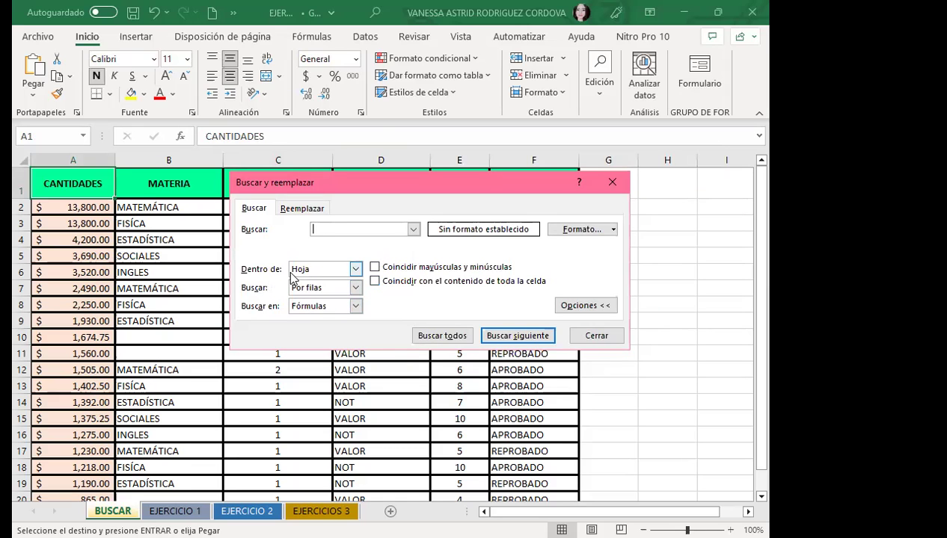
click(356, 269)
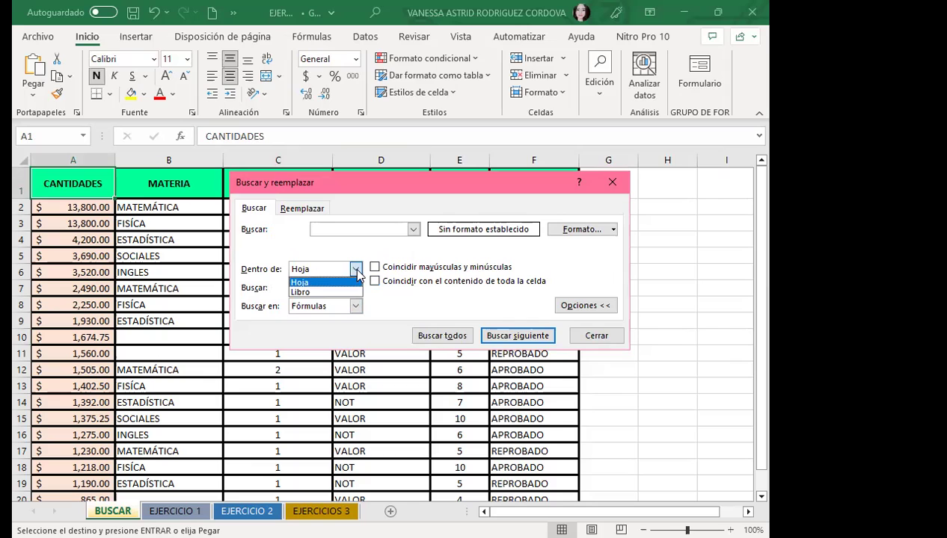
- Keep the search scope on Hoja and list the Buscar search-order choices
click(357, 271)
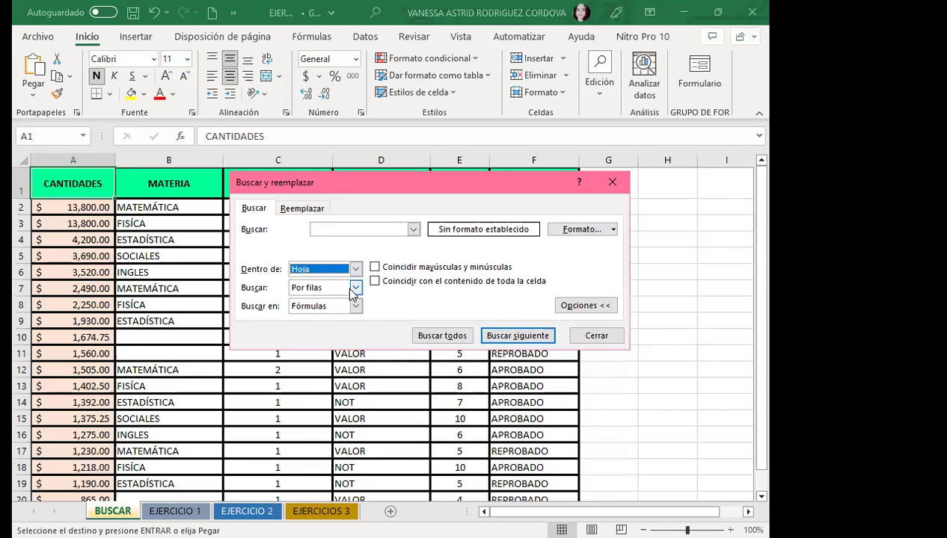
click(356, 289)
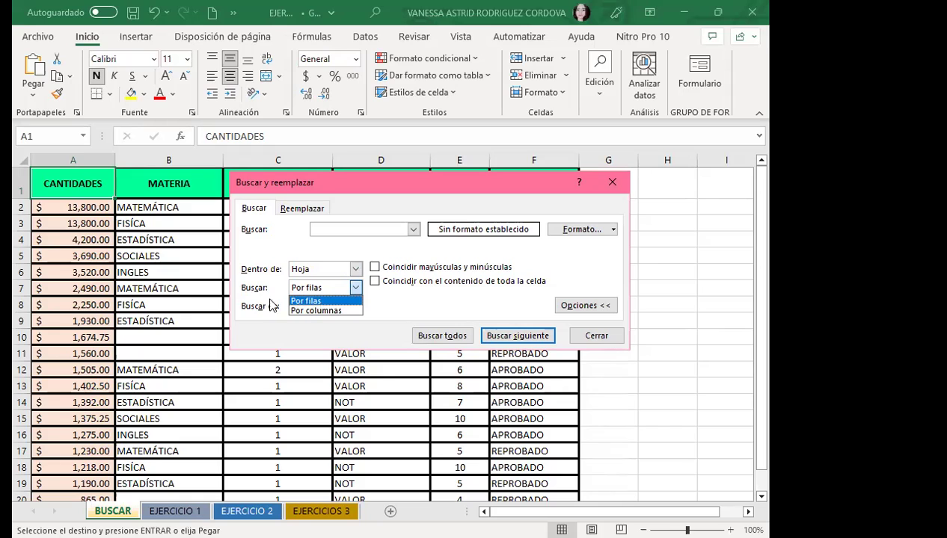
- Keep the search order on Por filas and list the Buscar en look-in choices
click(315, 292)
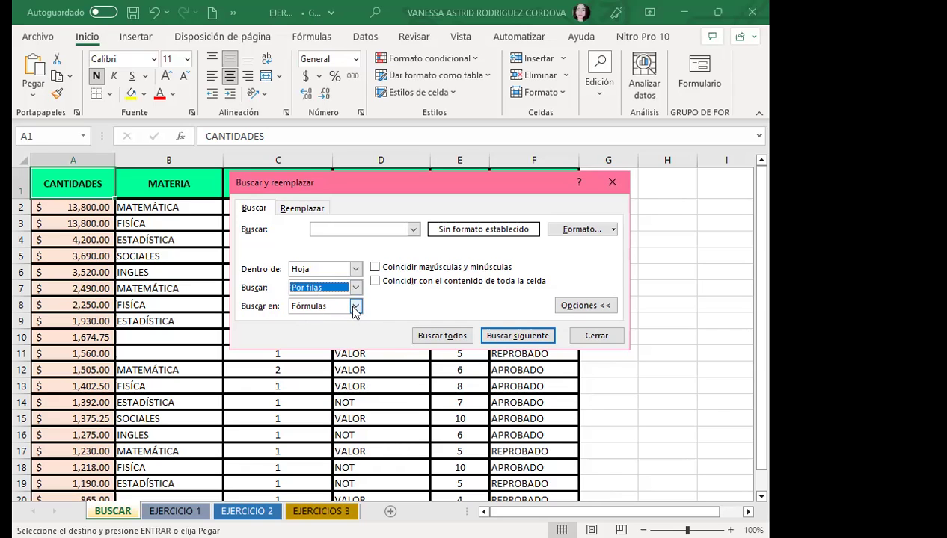
click(356, 308)
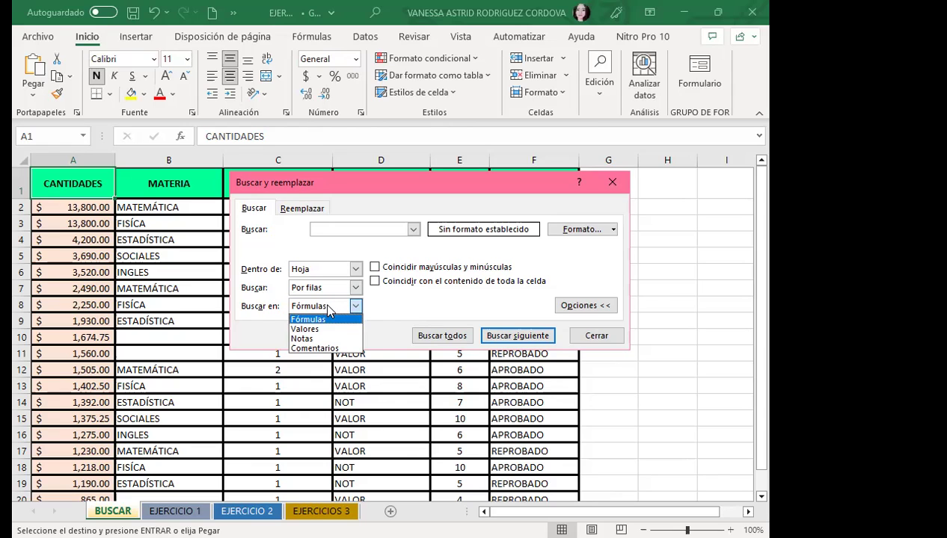
- Leave the look-in option on Fórmulas
click(328, 306)
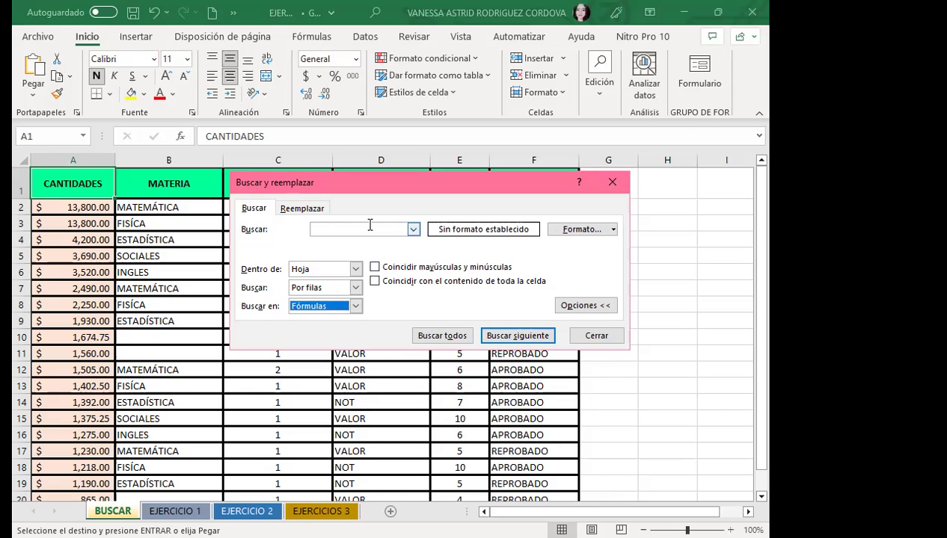
- Search the sheet for FISICA with Buscar todos, which finds no matches
click(337, 230)
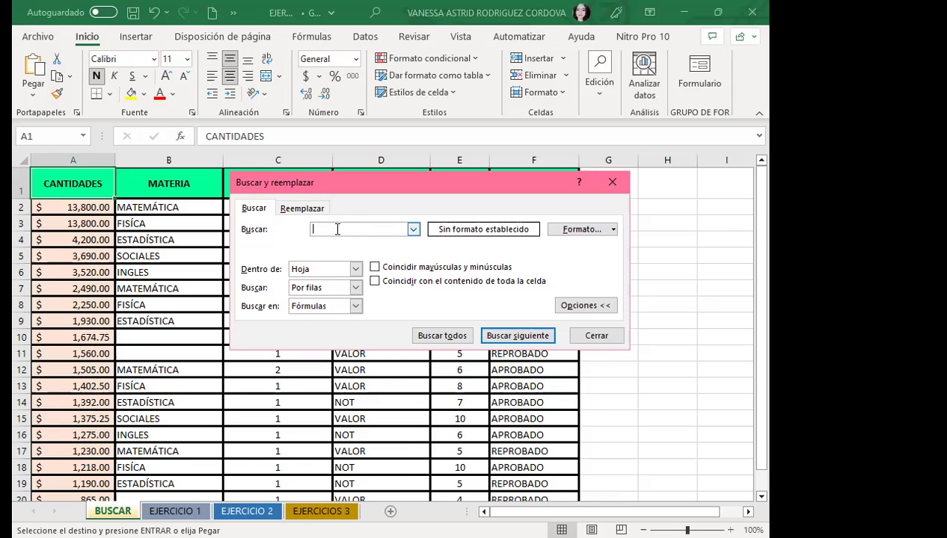
text(FIS)
key(BackSpace)
key(BackSpace)
text(ISICA)
click(443, 336)
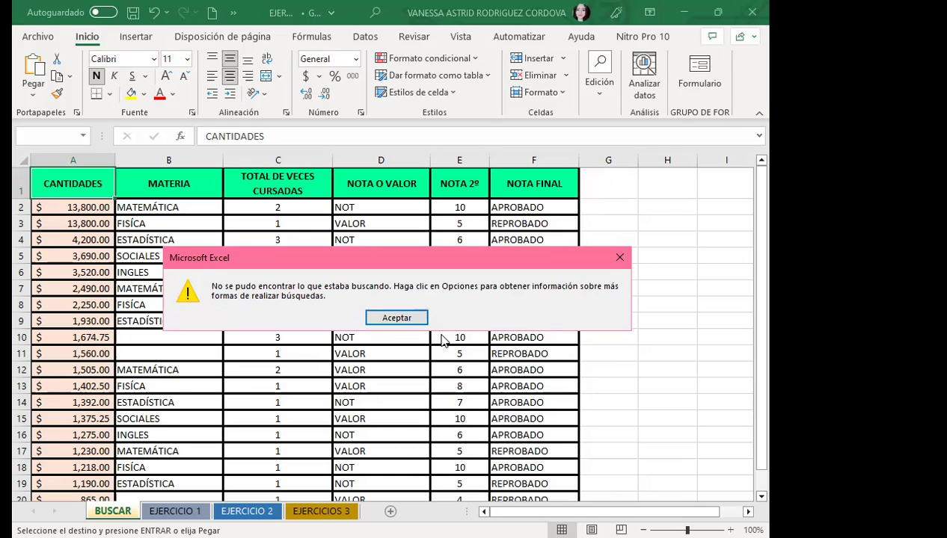
- Dismiss the not-found message with Aceptar
click(380, 325)
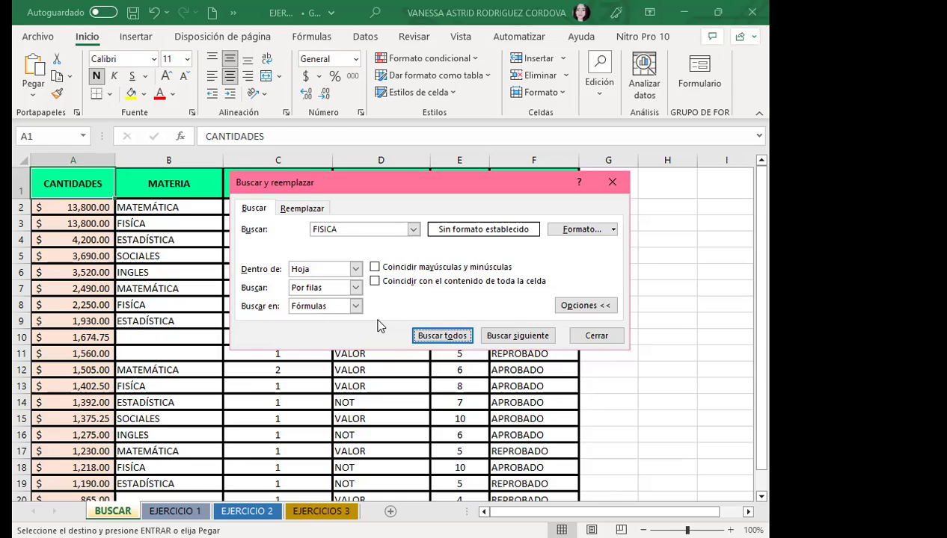
- Correct the search term to accented FÍSICA and list all its matching cells
click(333, 226)
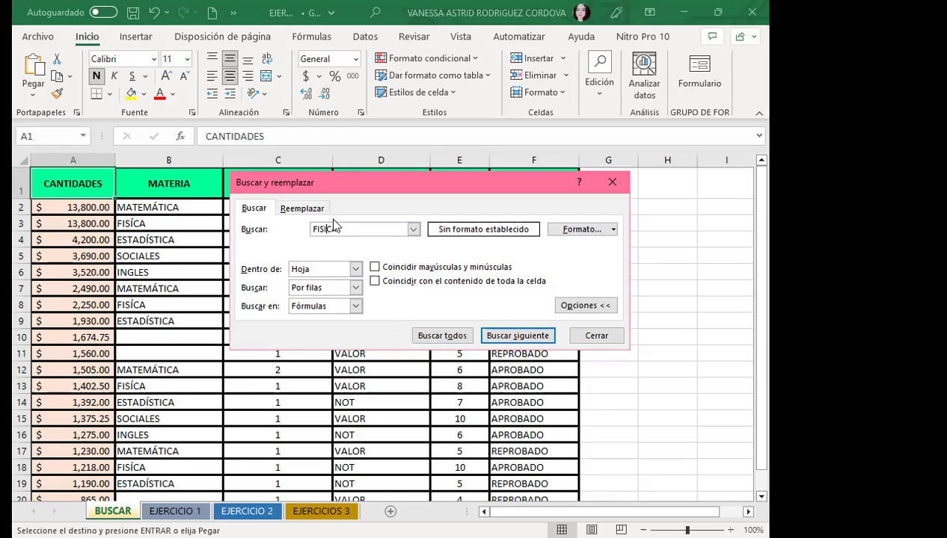
key(BackSpace)
text(ÍCA)
click(435, 337)
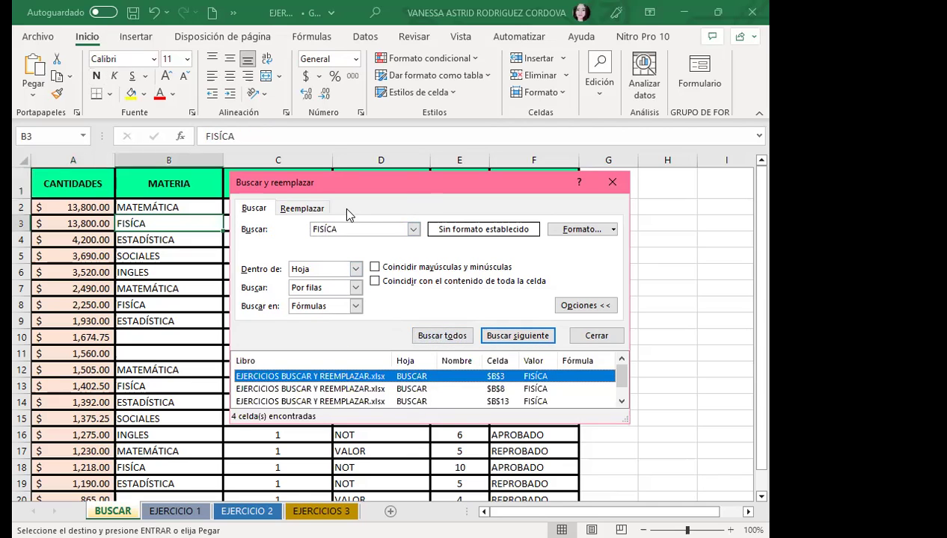
- Move the dialog up and enlarge it so B3, B8, B13 and B18 all show
drag(417, 185, 468, 45)
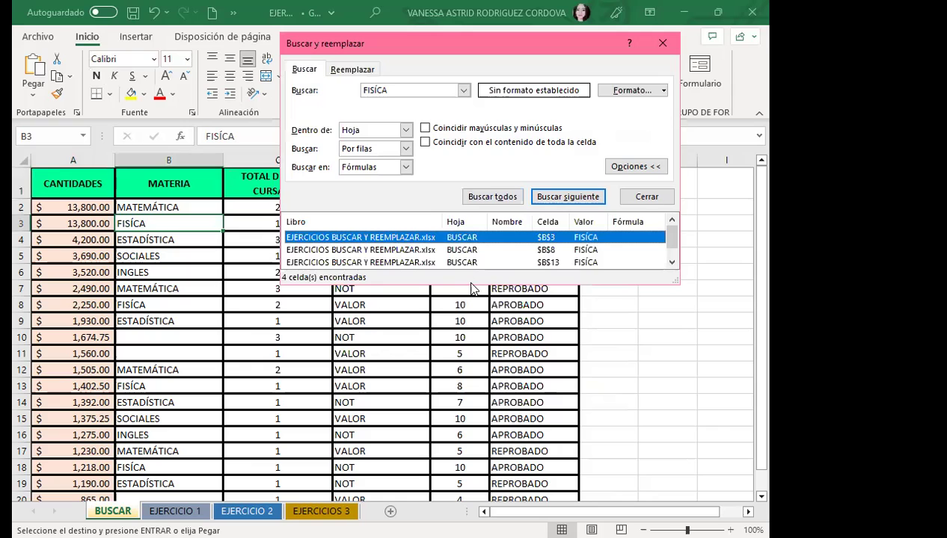
drag(470, 285, 449, 468)
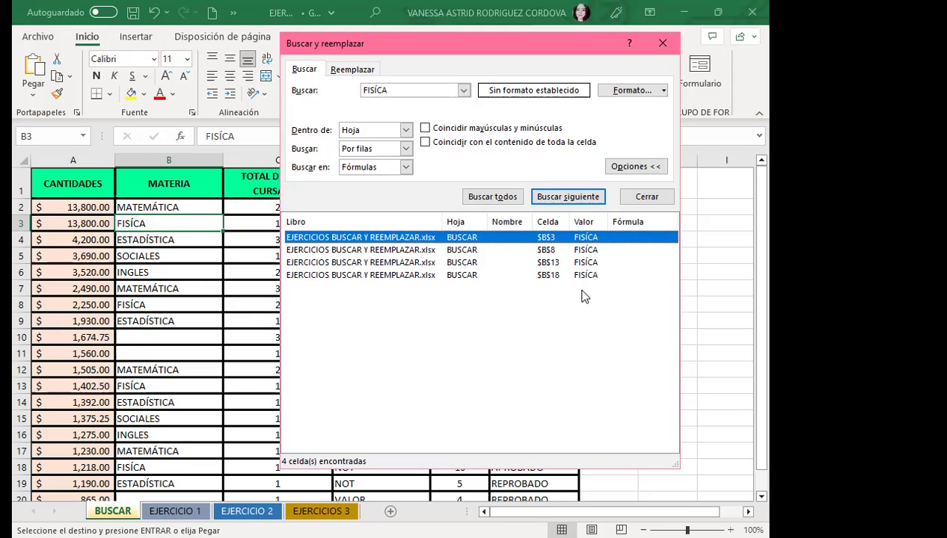
- Jump to the FÍSICA matches in B8, B13 and B18 from the results list
click(380, 251)
click(379, 265)
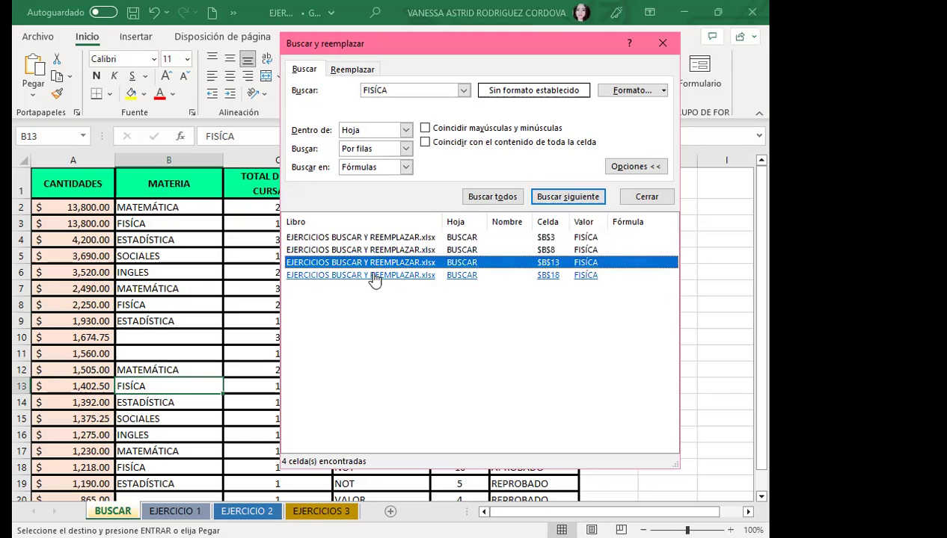
click(371, 276)
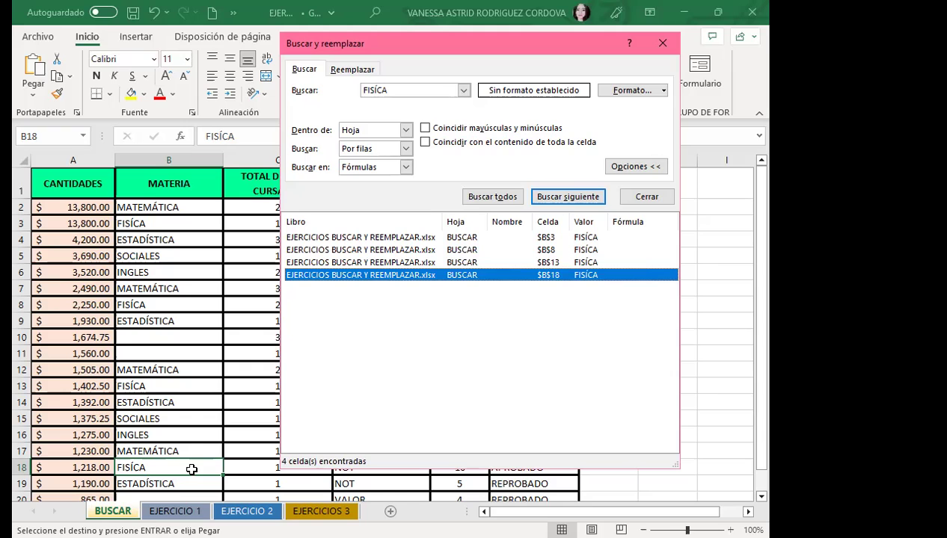
- Rerun Buscar todos for FÍSICA and clear the highlighted result
click(489, 199)
click(488, 202)
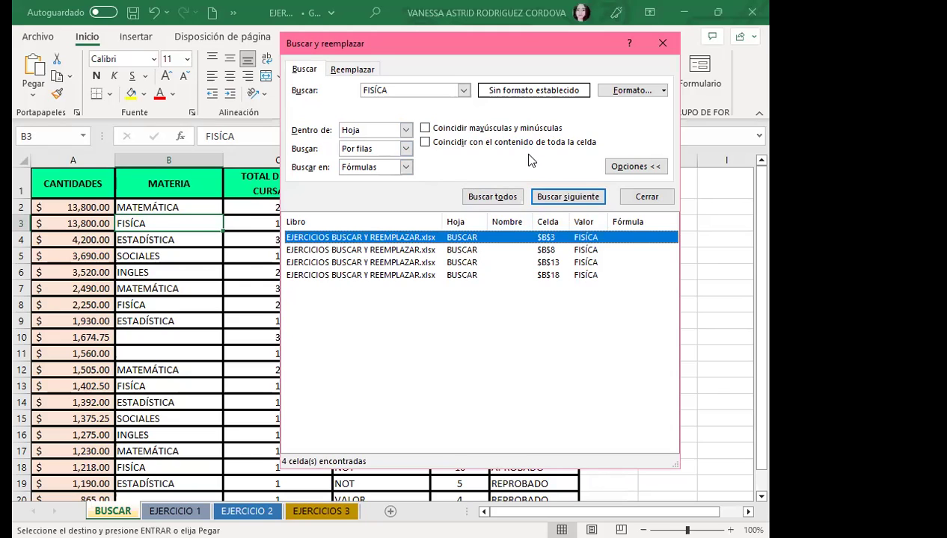
click(415, 327)
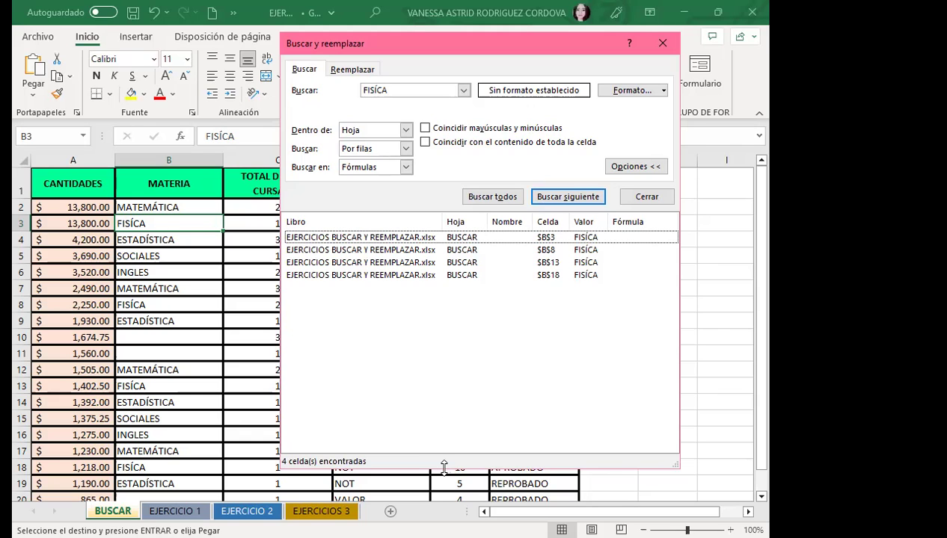
- Shorten the dialog to reveal more table rows and select all four FÍSICA results together
drag(443, 467, 458, 331)
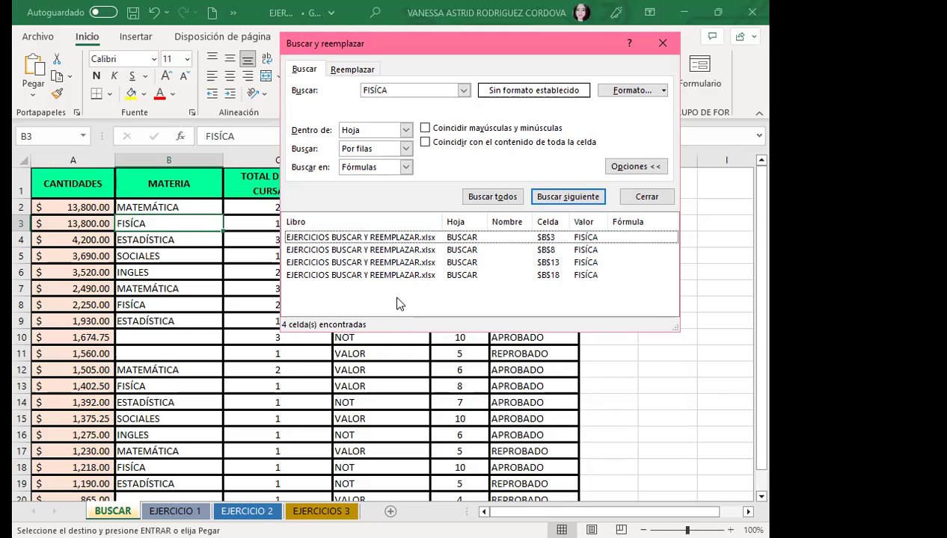
drag(397, 302, 397, 236)
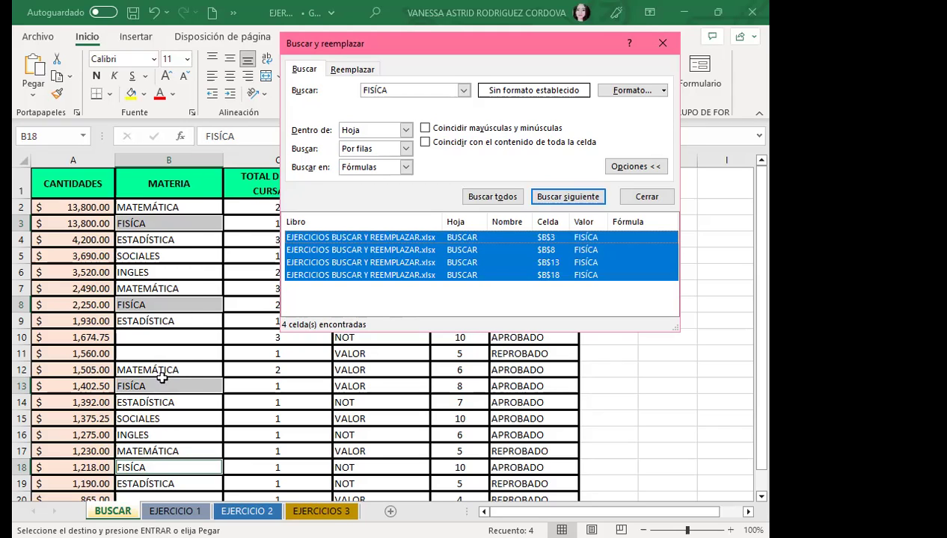
click(368, 296)
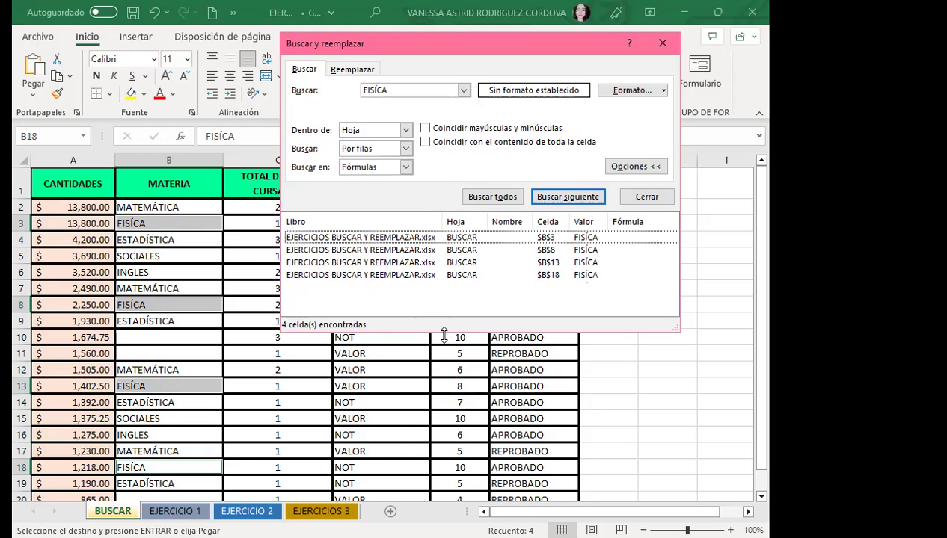
- Expand the Buscar y reemplazar results to show matches B3, B8, B13 and B18, keeping only B18 selected
drag(443, 334, 441, 283)
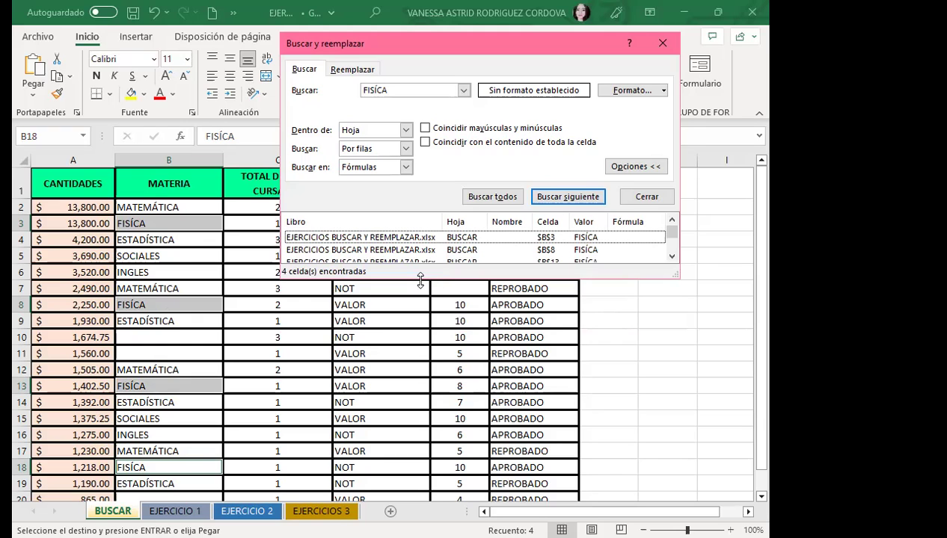
drag(403, 276, 372, 332)
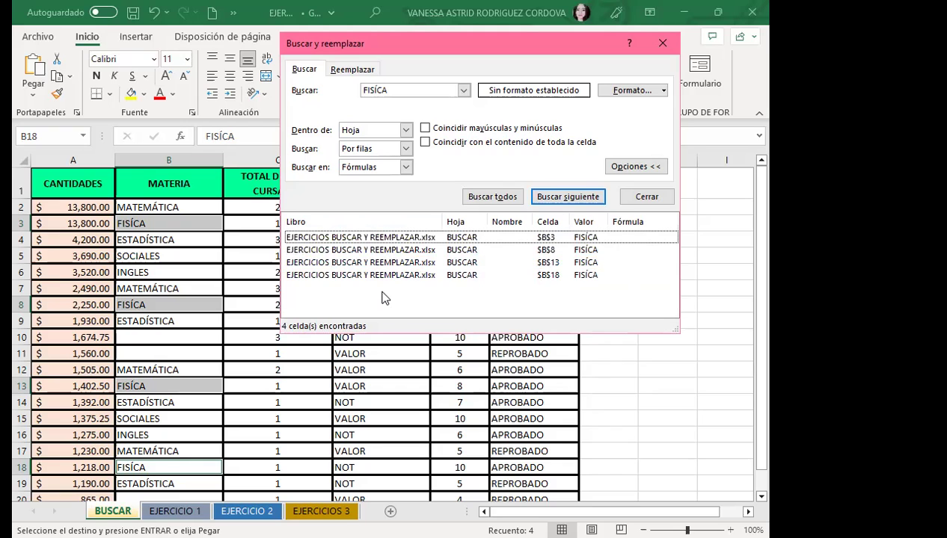
key(ctrl+a)
click(409, 305)
click(404, 277)
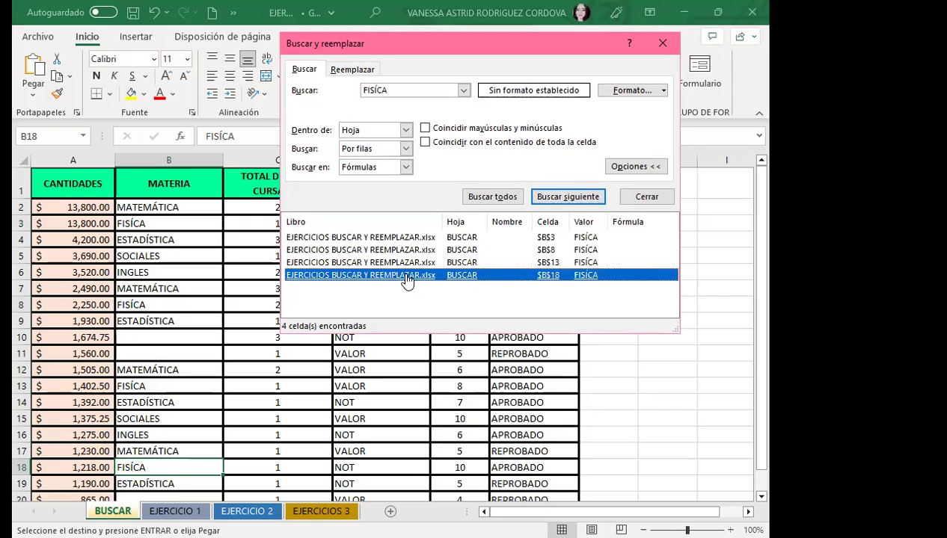
click(348, 287)
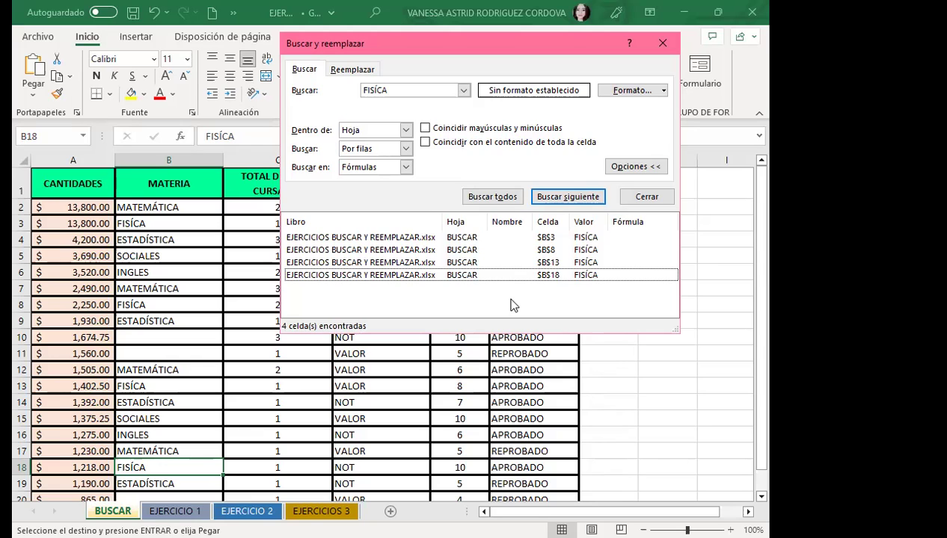
- Select all four FÍSICA results (B3, B8, B13, B18) together in the Find All list
key(ctrl+a)
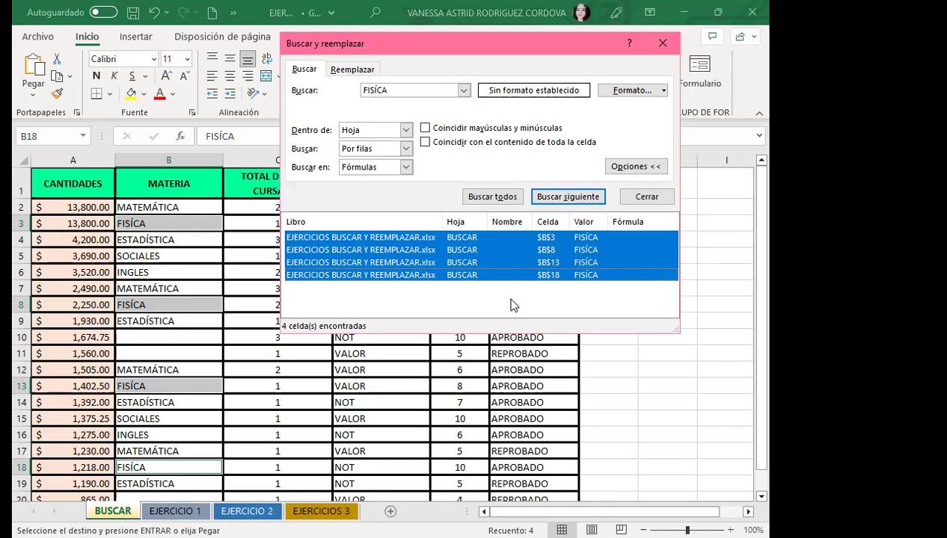
click(507, 298)
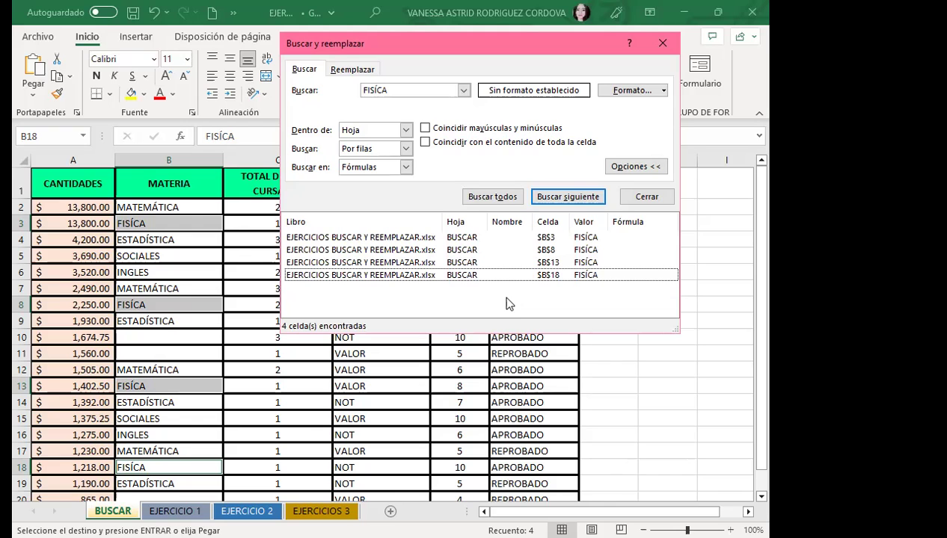
key(ctrl+a)
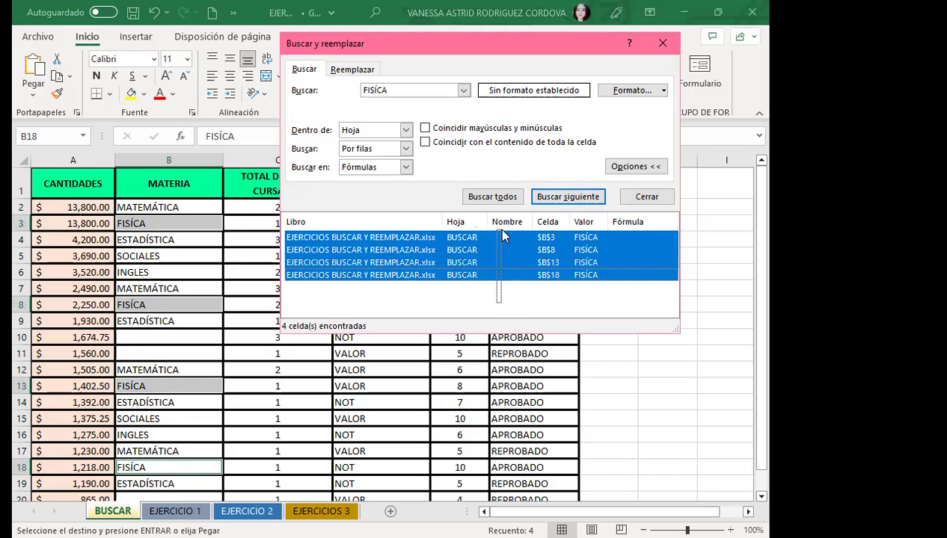
click(476, 292)
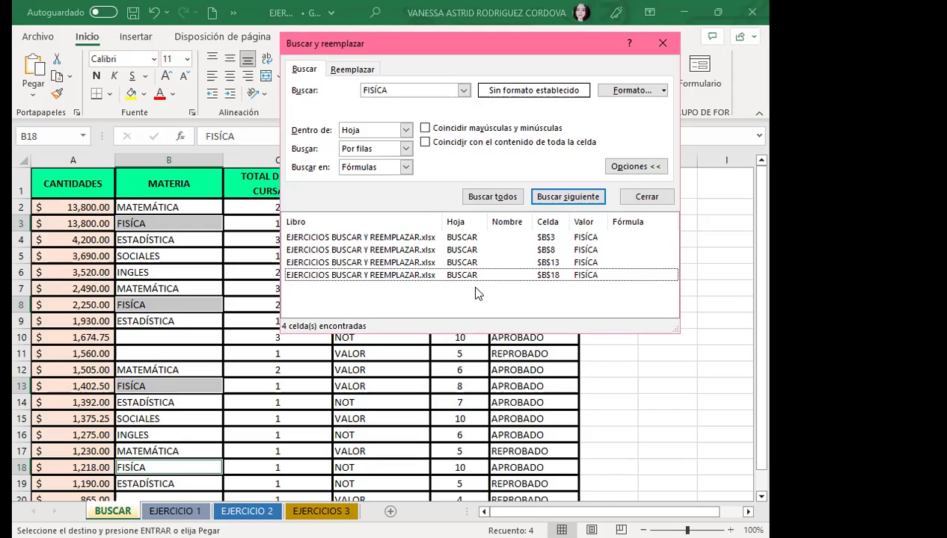
key(ctrl+a)
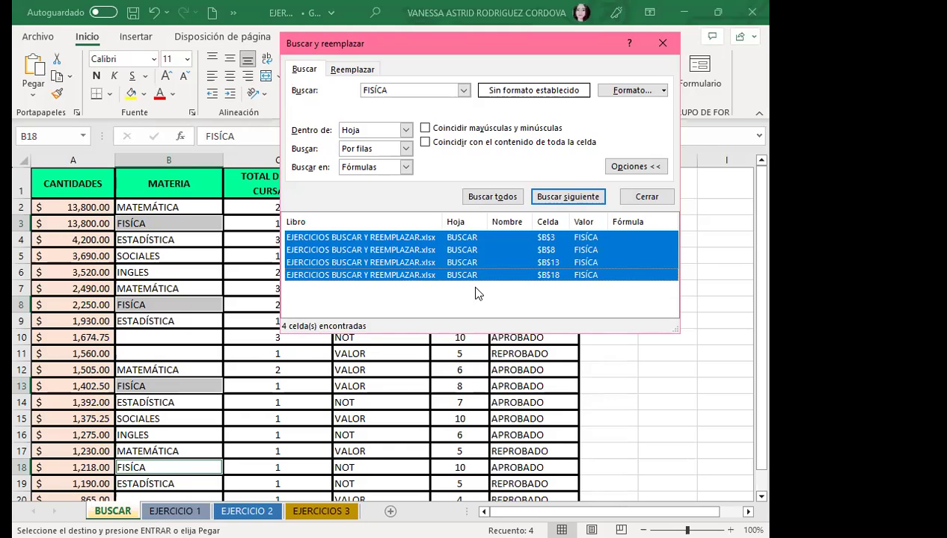
- Replace the search term FÍSICA with MATEMÁTICA and dismiss the not-found message
click(401, 89)
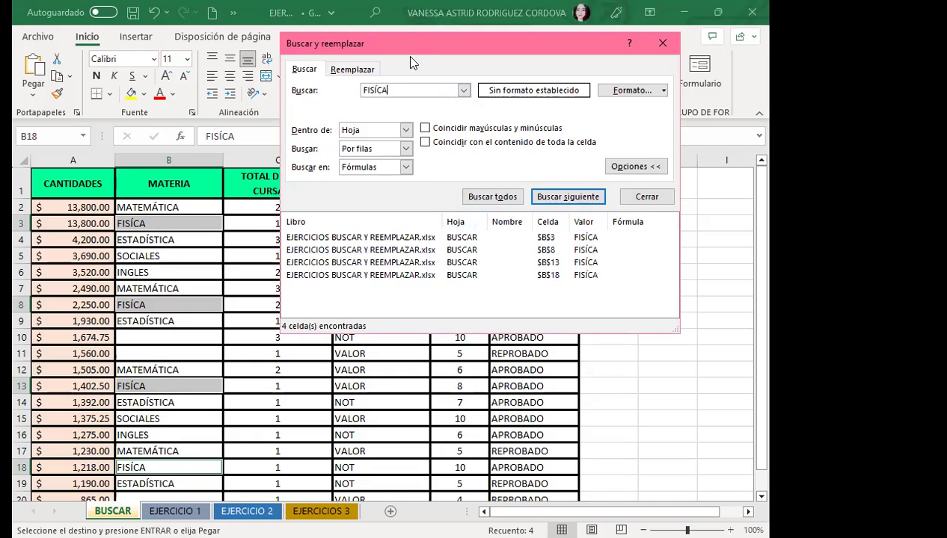
drag(398, 90, 335, 90)
text(MATEMA)
key(BackSpace)
text(ÁTICA)
key(Return)
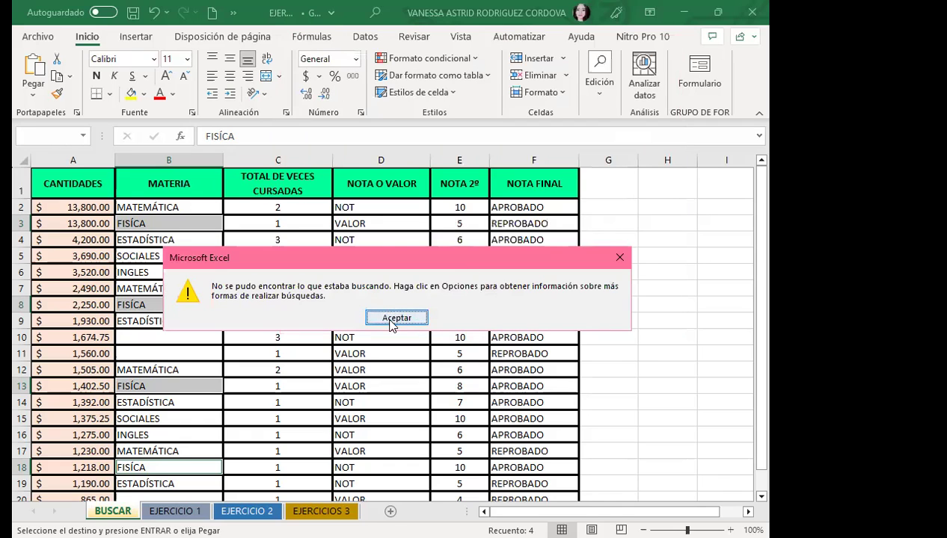
click(390, 320)
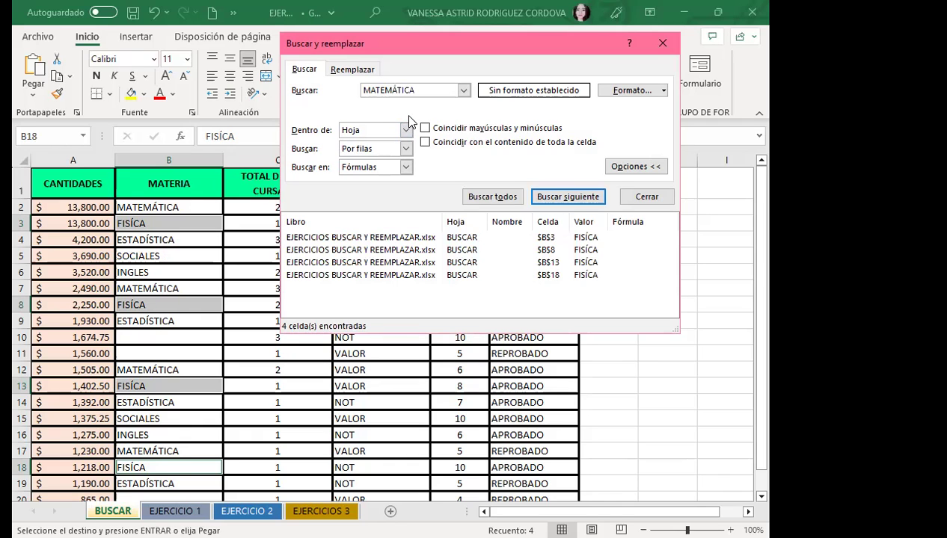
- List all MATEMÁTICA matches (B2, B7, B12, B17) and jump to the one in B12
click(368, 275)
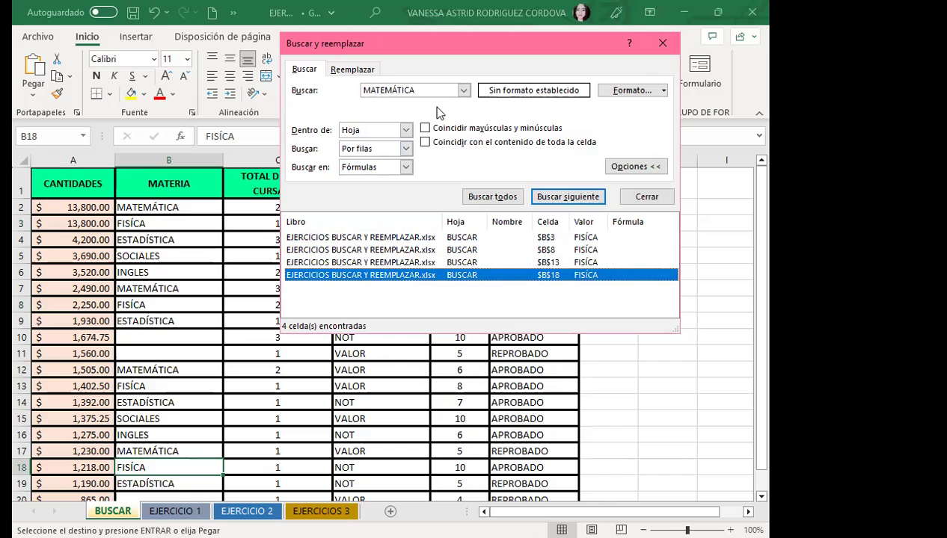
click(479, 197)
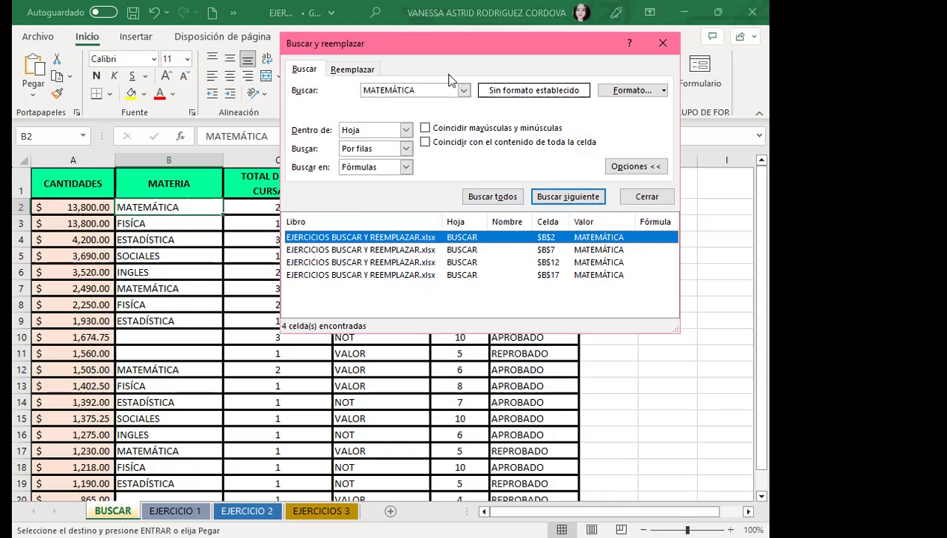
drag(344, 276, 353, 249)
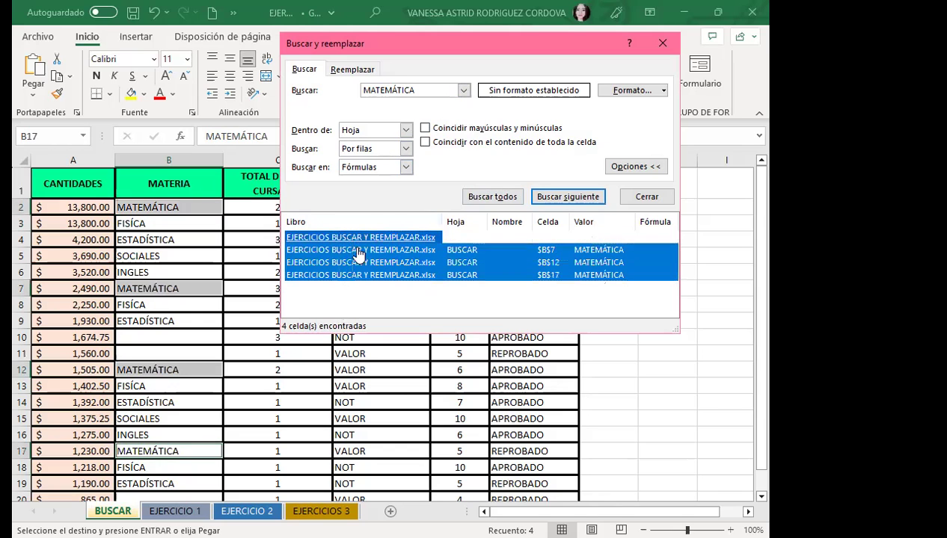
click(353, 287)
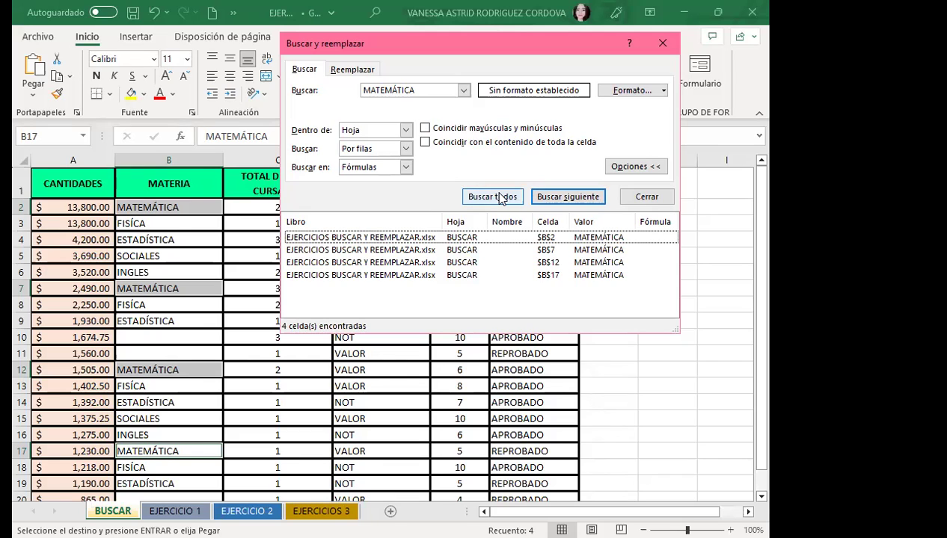
click(369, 263)
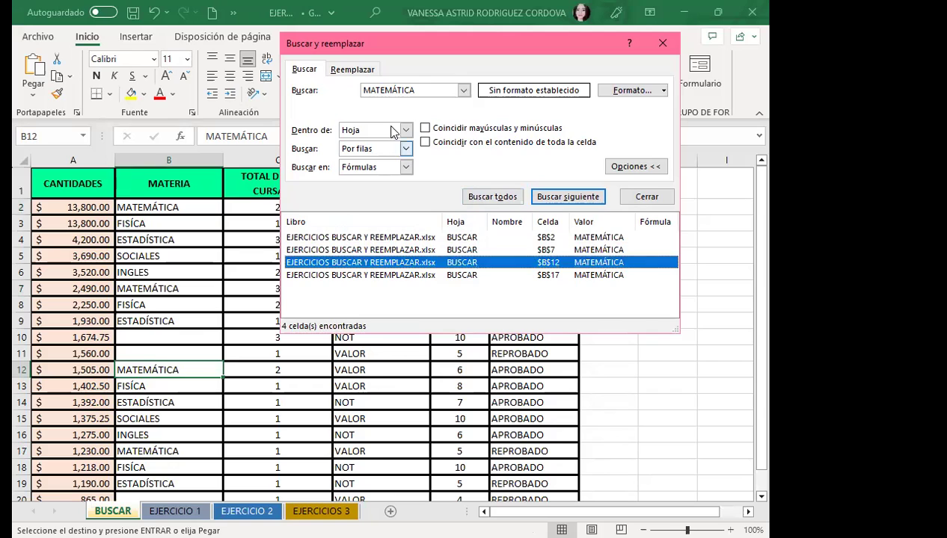
click(420, 89)
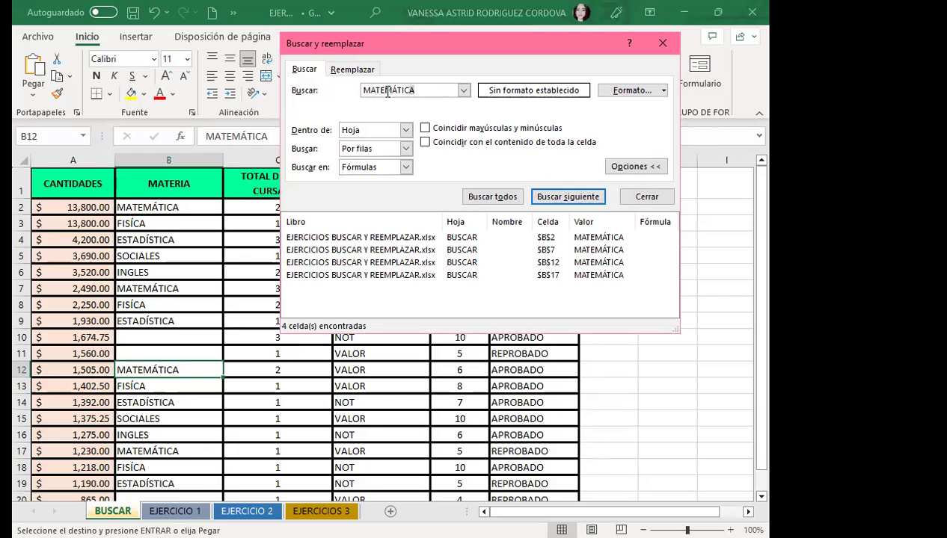
- Clear the MATEMÁTICA search term, then close and reopen the find dialog with Ctrl+B
drag(410, 90, 327, 91)
key(BackSpace)
click(660, 42)
key(ctrl+b)
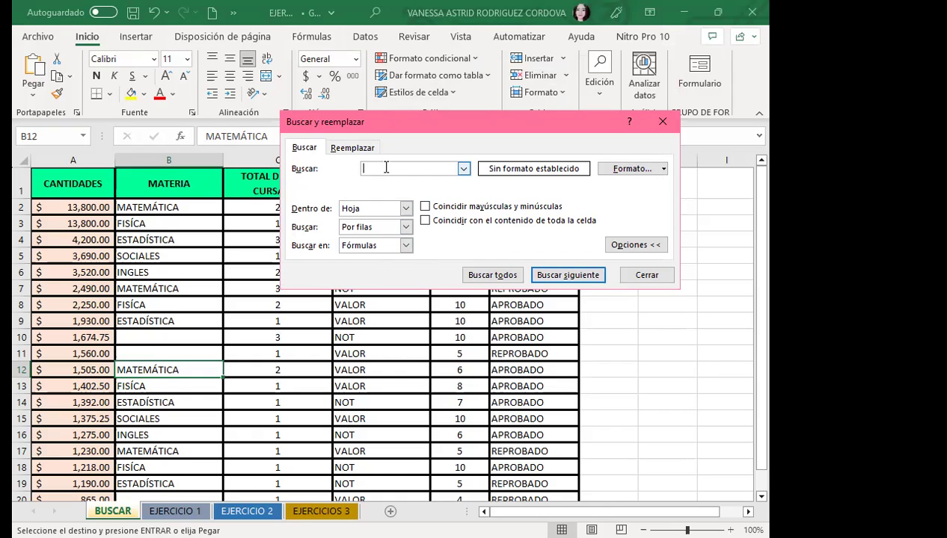
- Find all ten empty cells (E7, B10, B11, B20, A21–F21) and select them together
click(487, 272)
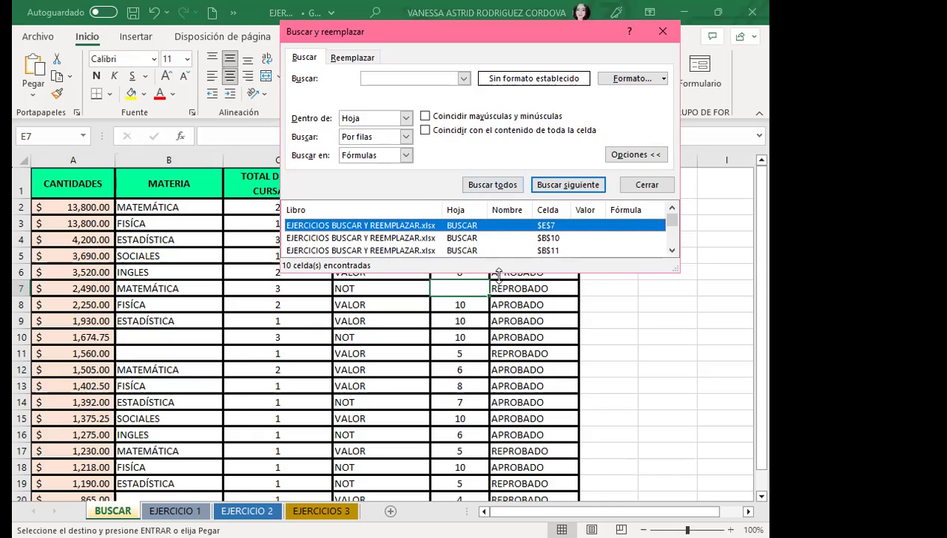
drag(499, 271, 492, 397)
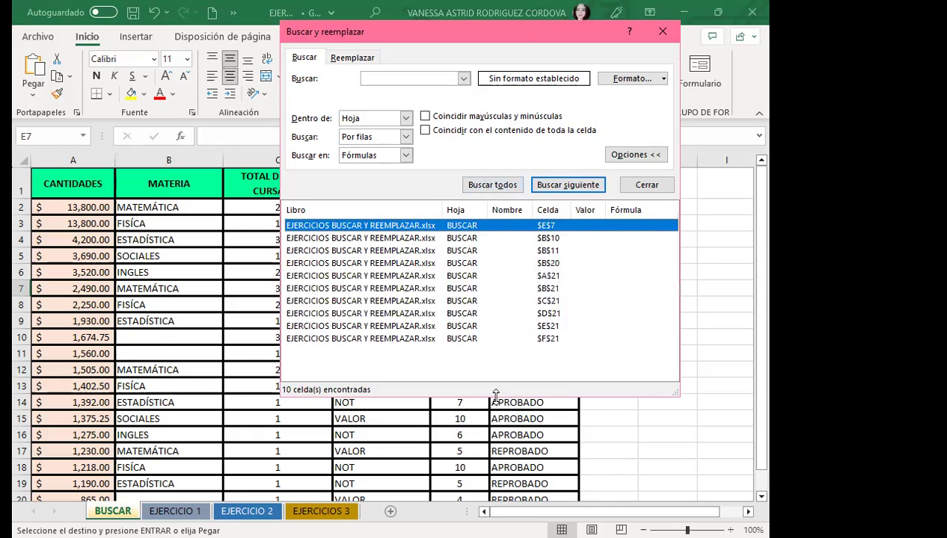
drag(521, 40, 548, 157)
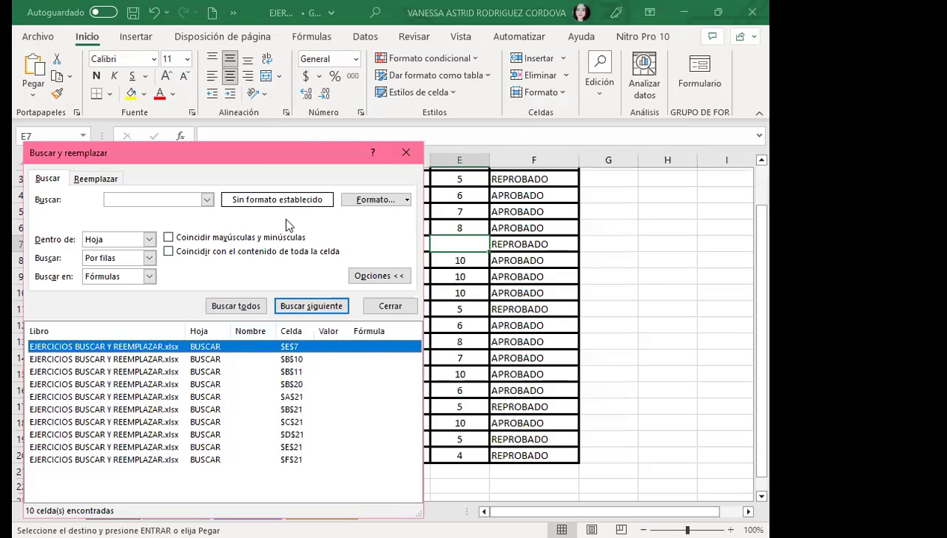
drag(252, 155, 602, 132)
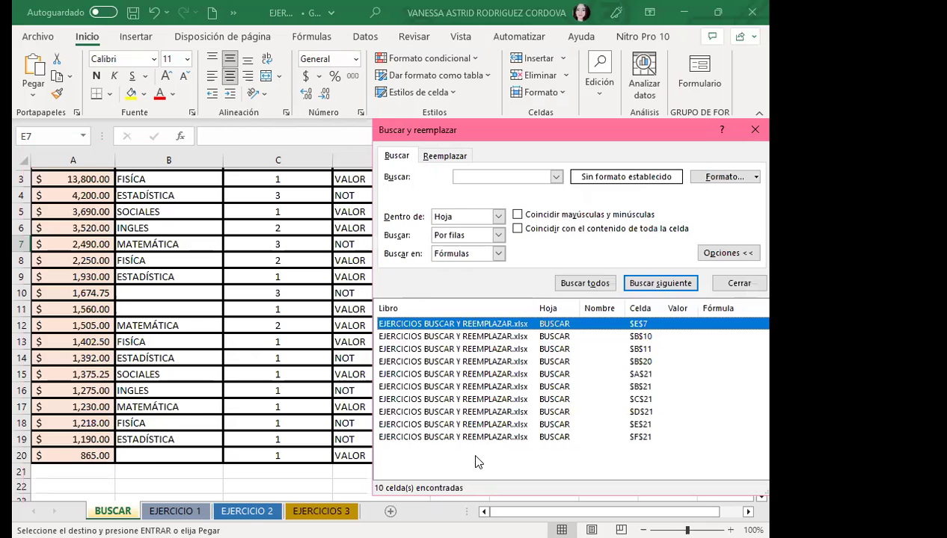
key(ctrl+a)
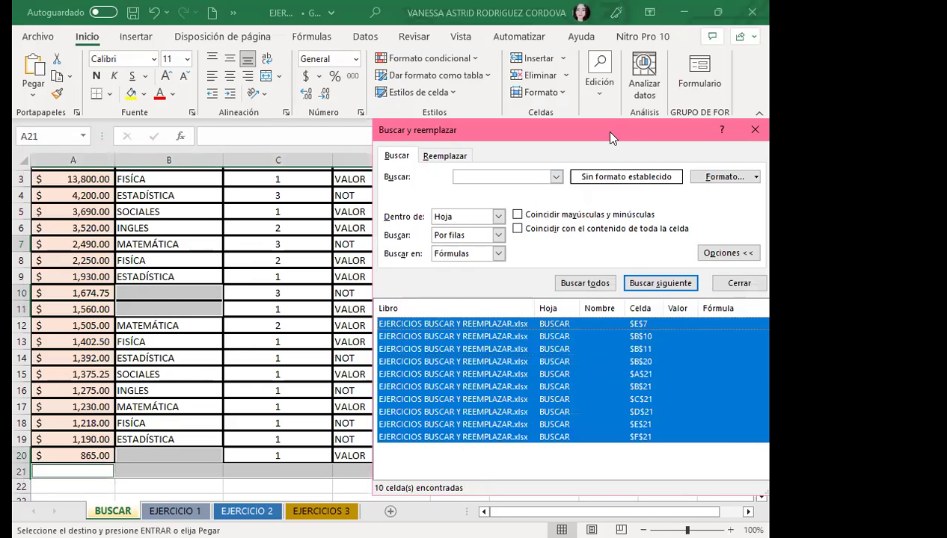
drag(609, 137, 517, 154)
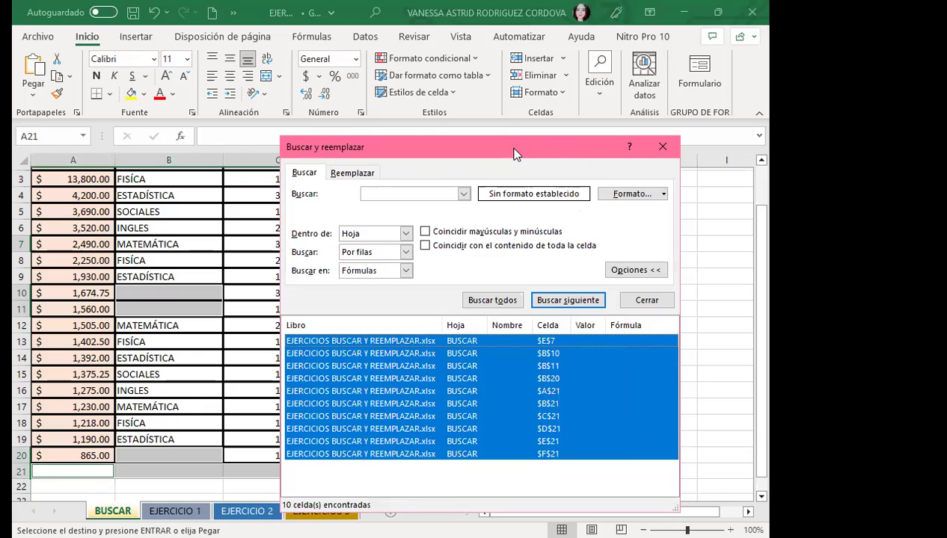
key(Escape)
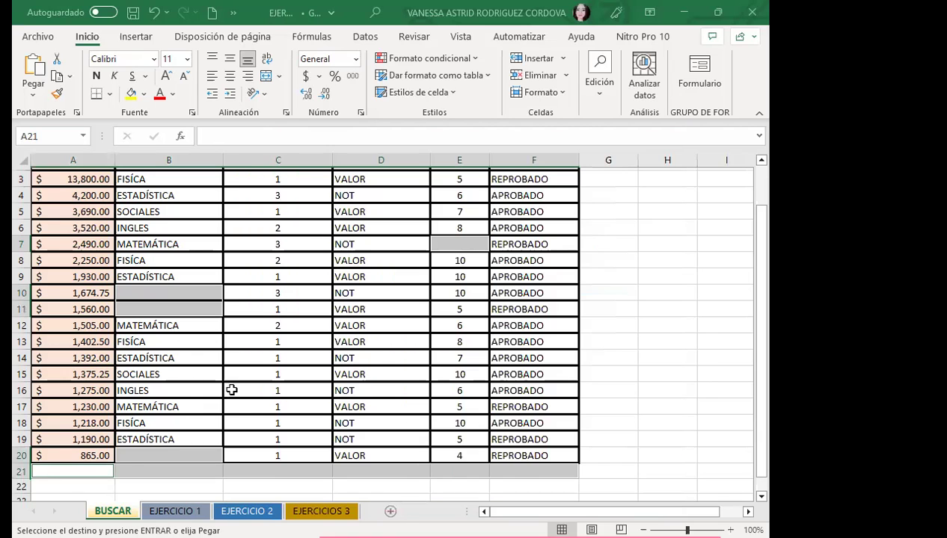
scroll(215, 382, up, 2)
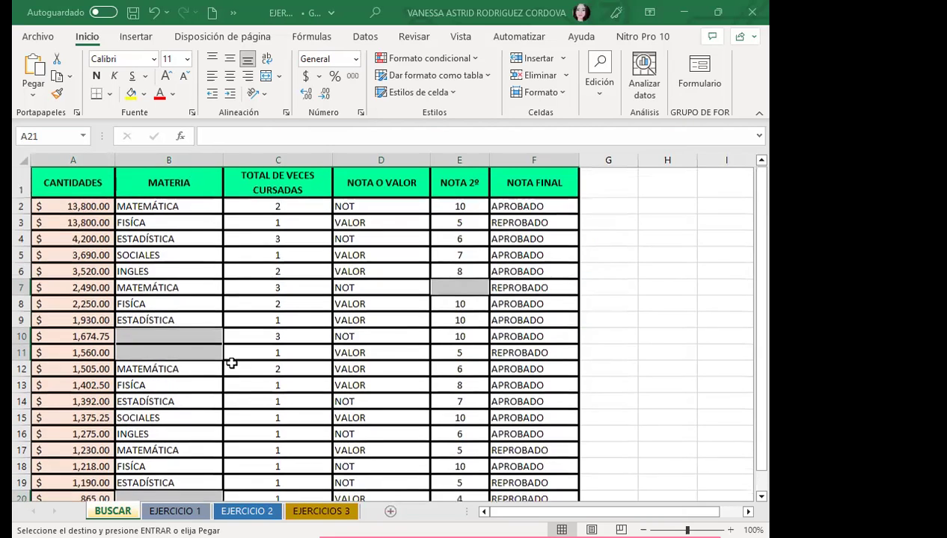
scroll(237, 354, down, 1)
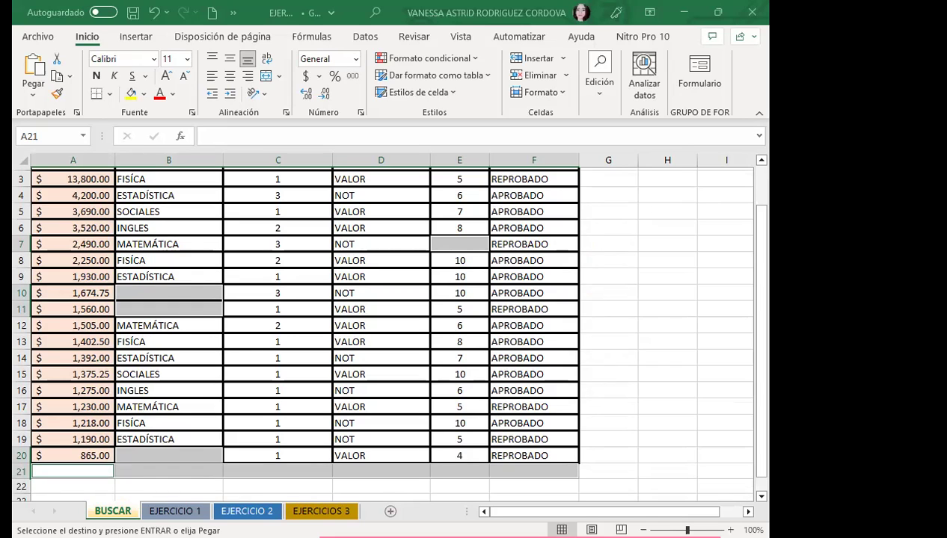
key(ctrl+b)
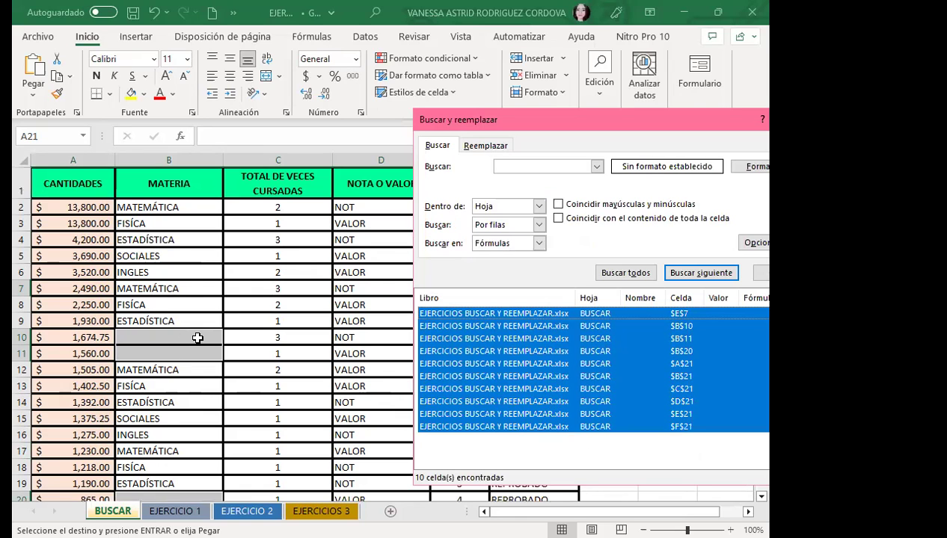
scroll(197, 338, down, 1)
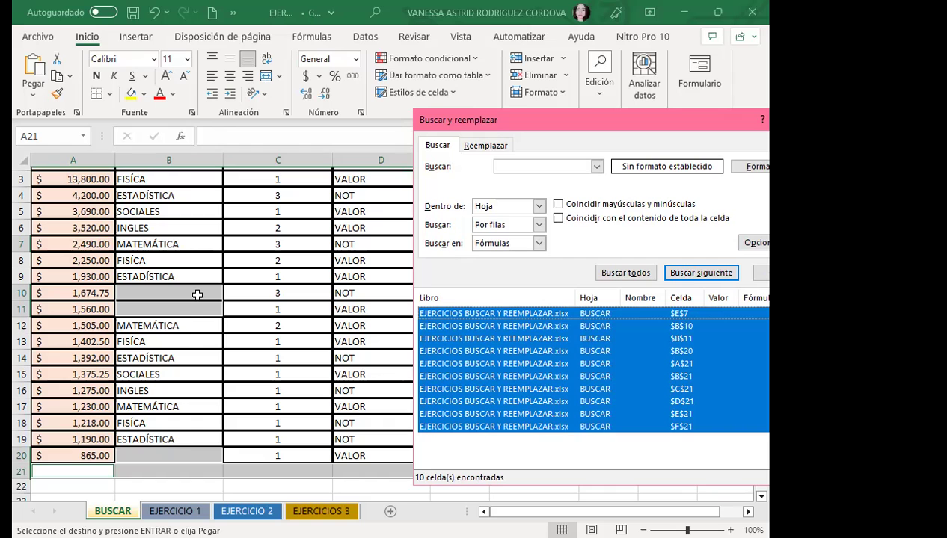
scroll(158, 365, down, 1)
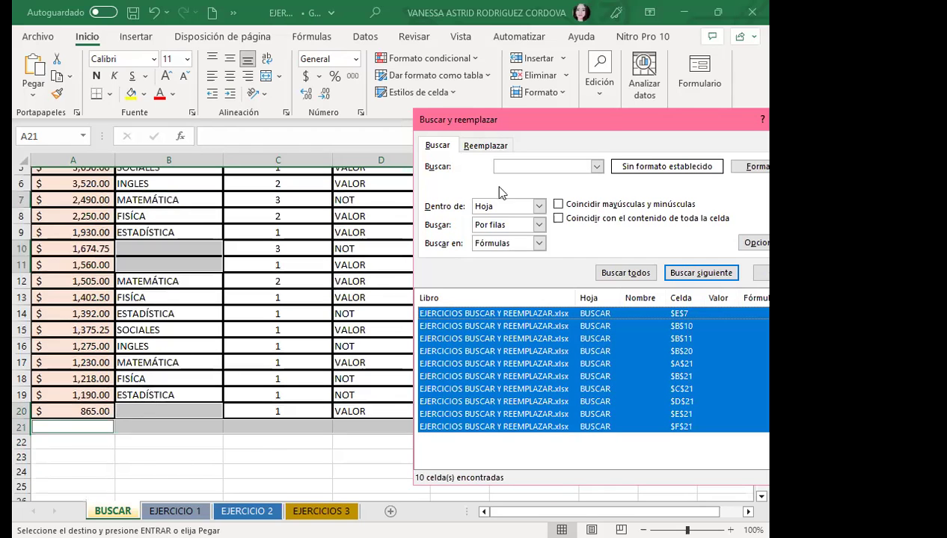
drag(612, 10, 610, 12)
scroll(75, 373, up, 2)
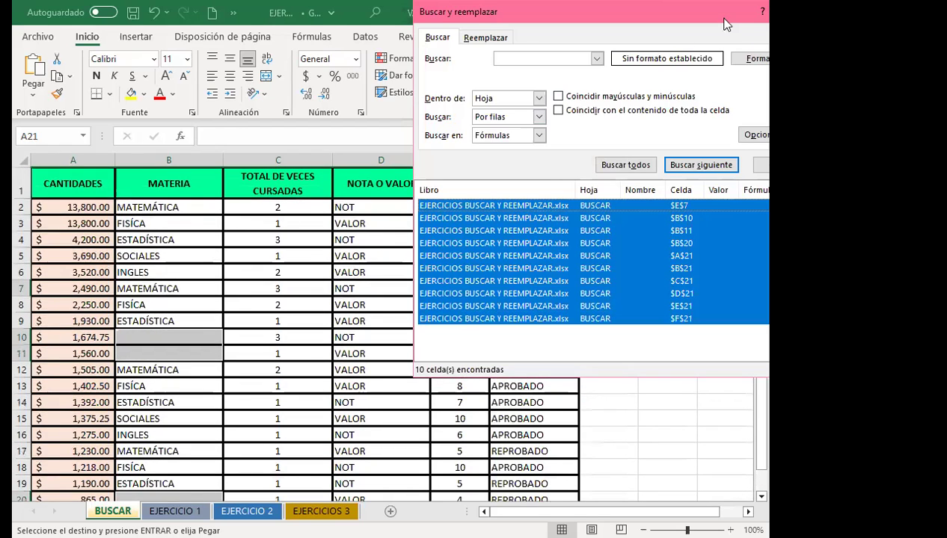
mouse_move(687, 19)
mouse_down()
mouse_move(688, 56)
mouse_move(507, 56)
mouse_up()
click(598, 213)
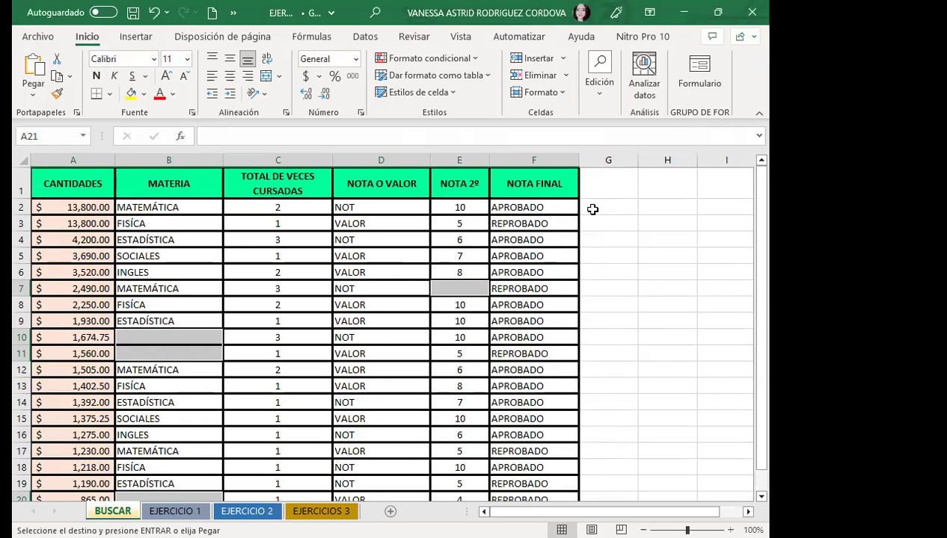
scroll(207, 344, down, 2)
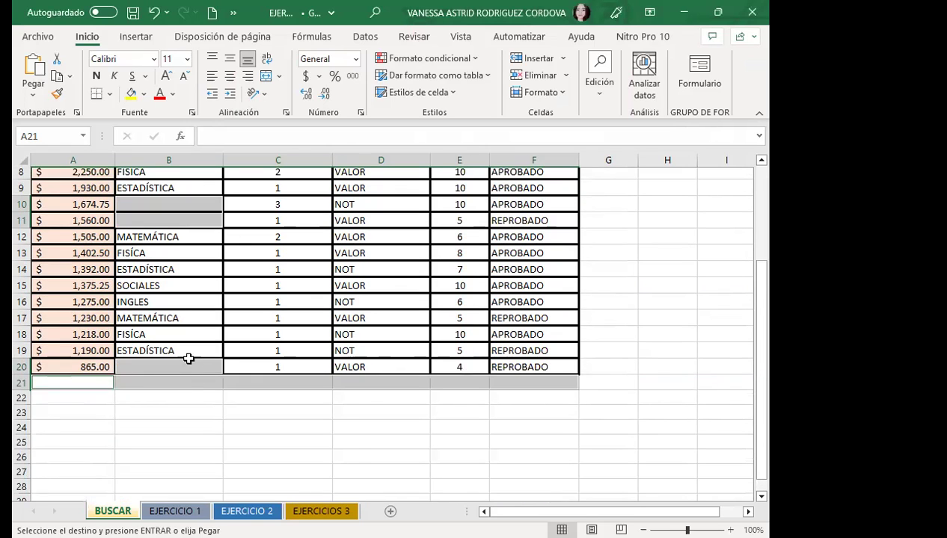
scroll(188, 357, up, 3)
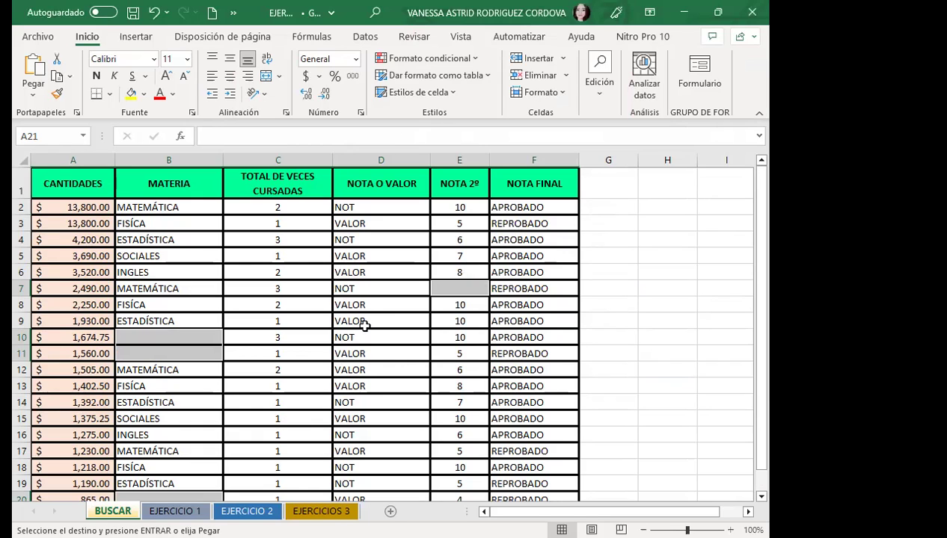
scroll(271, 370, down, 2)
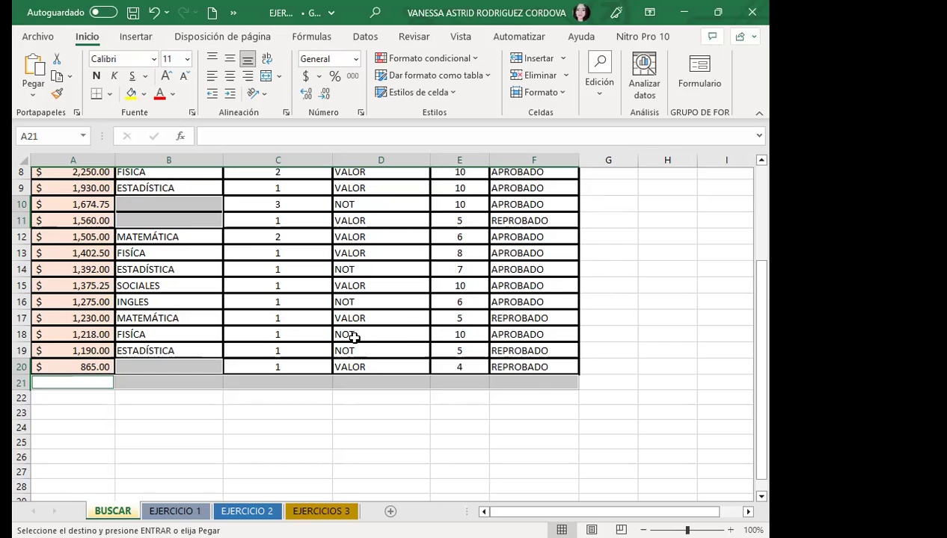
scroll(355, 333, up, 3)
scroll(362, 329, down, 2)
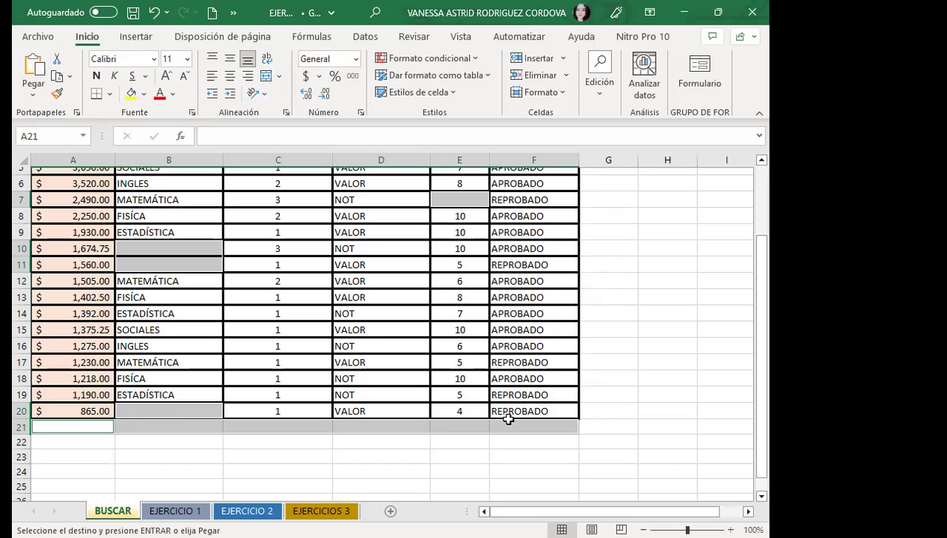
scroll(181, 374, up, 2)
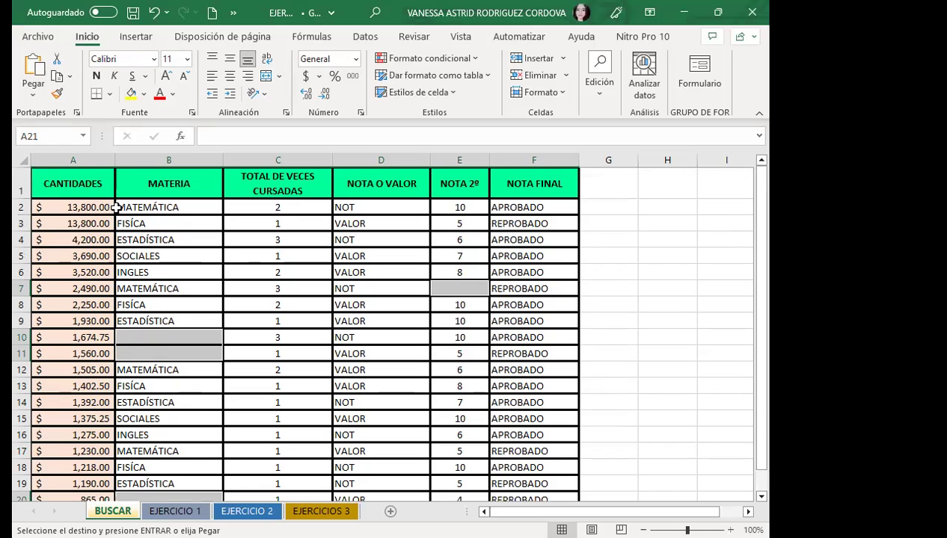
scroll(24, 331, down, 3)
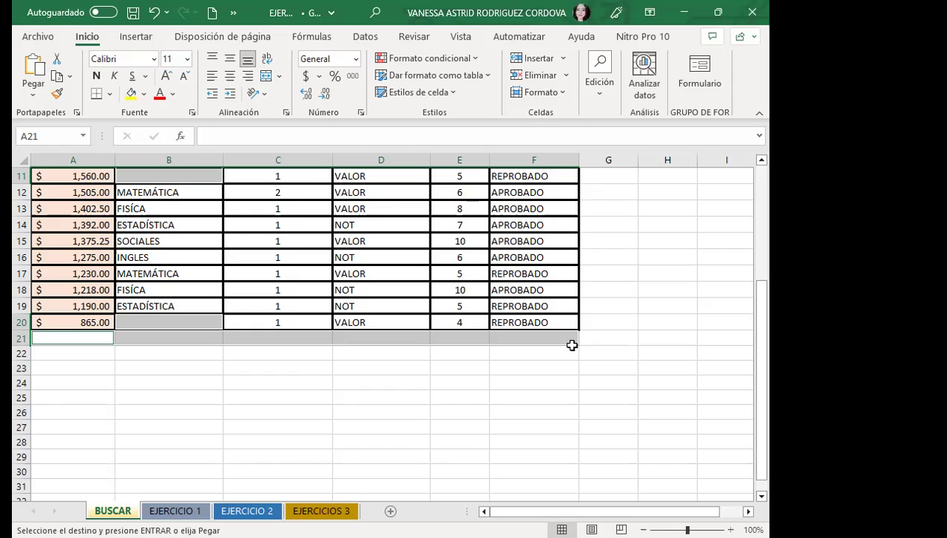
- Find every blank cell in the table and select them all
key(ctrl+b)
click(434, 313)
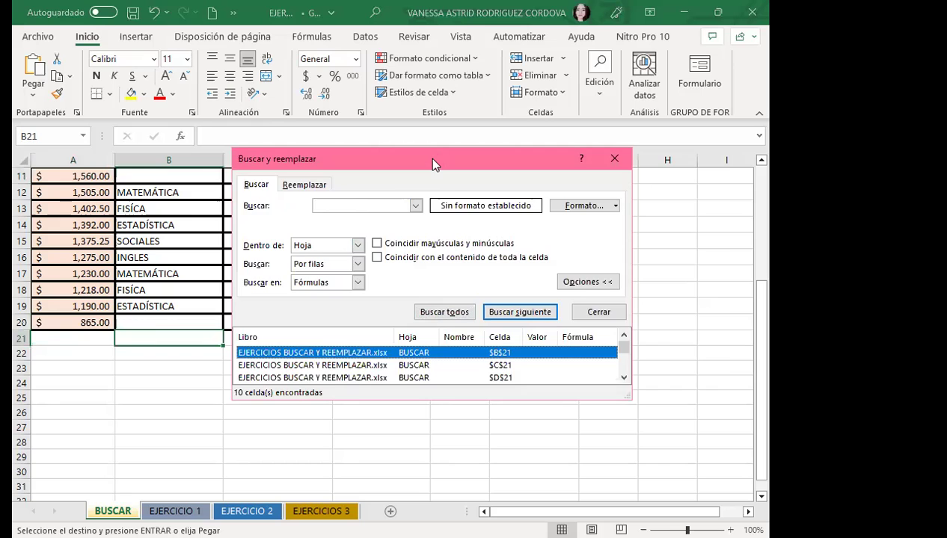
drag(432, 160, 530, 171)
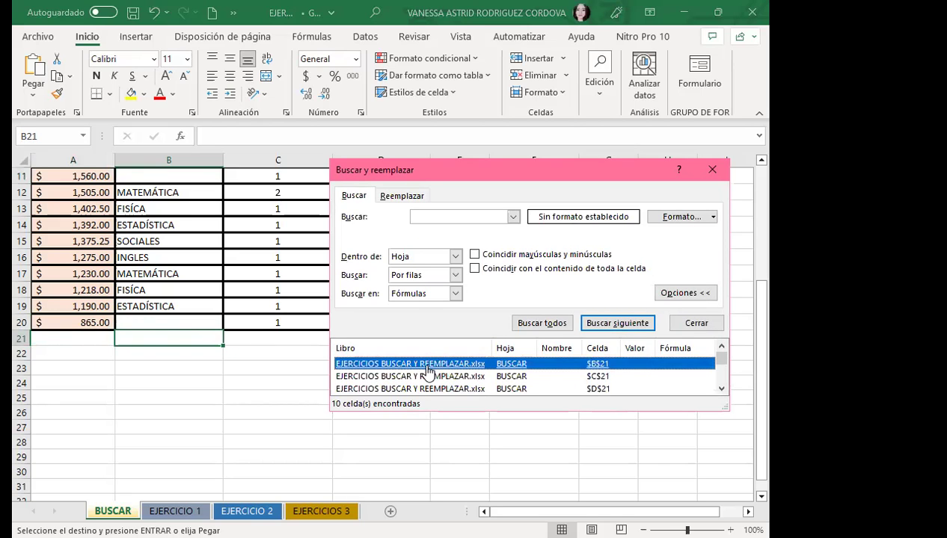
key(ctrl+a)
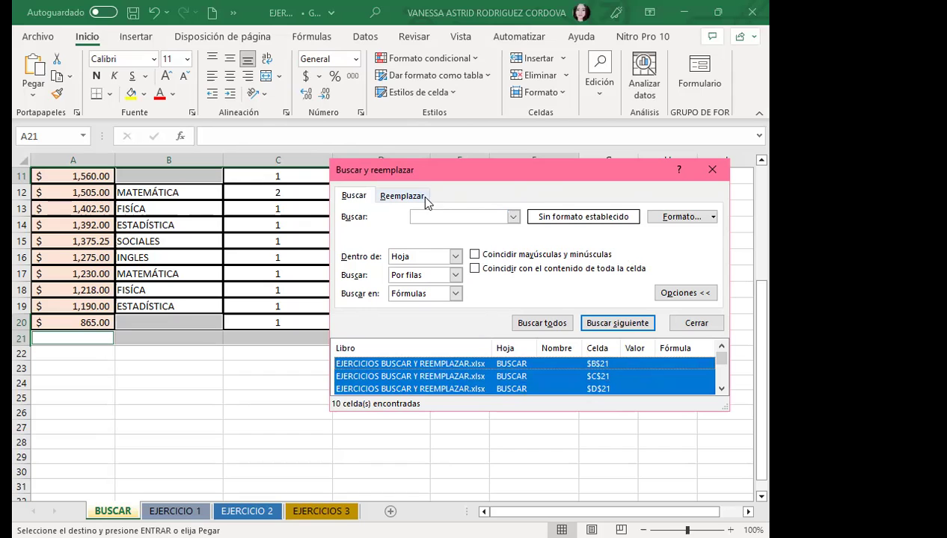
click(712, 169)
- Paste into C17, undo the paste, and reopen find and replace
click(238, 274)
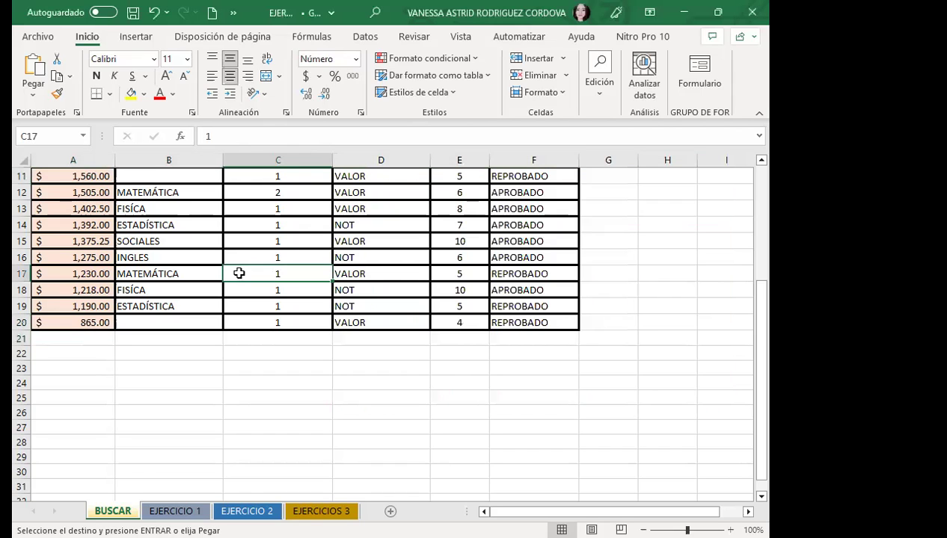
text(X)
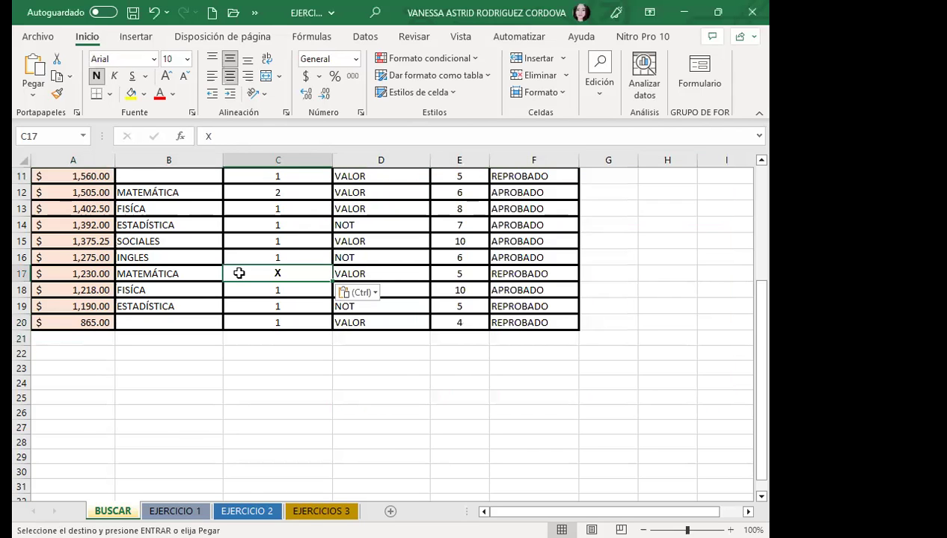
key(Escape)
key(ctrl+z)
click(271, 303)
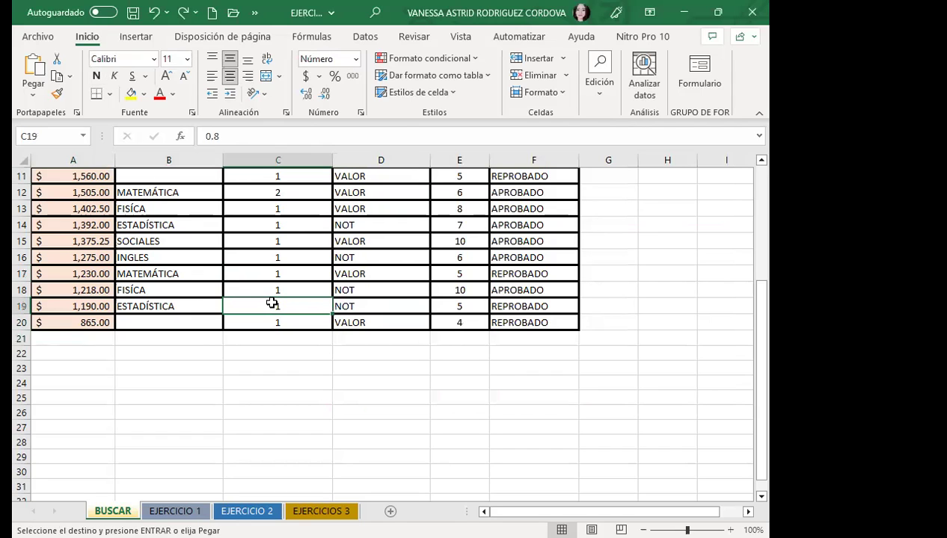
key(ctrl+b)
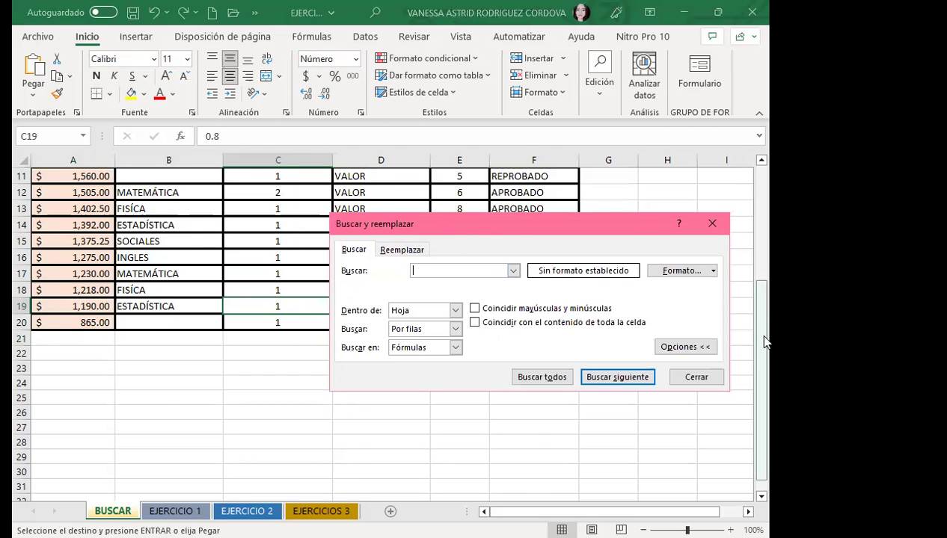
- Search for NOTA and list all 11 matching cells in an enlarged results list
scroll(759, 341, up, 4)
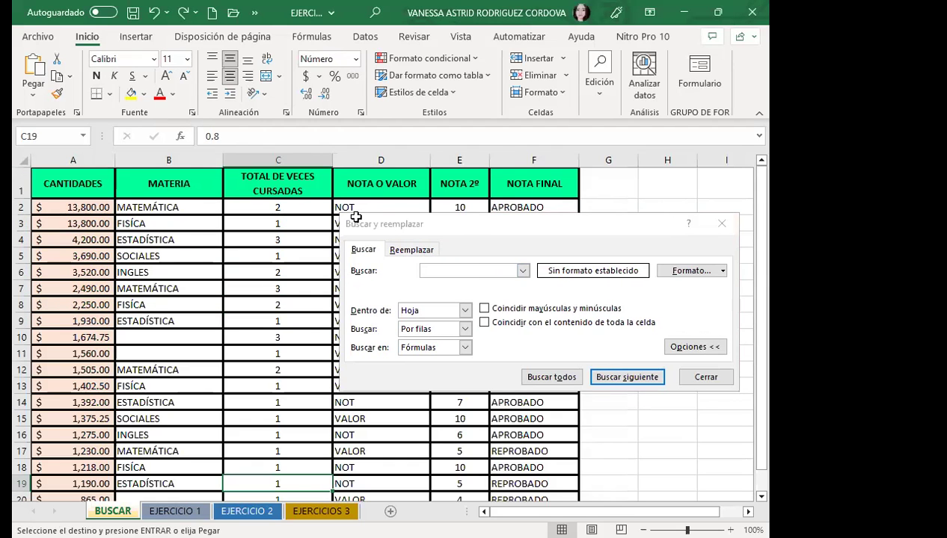
drag(469, 231, 514, 219)
text(NOTA)
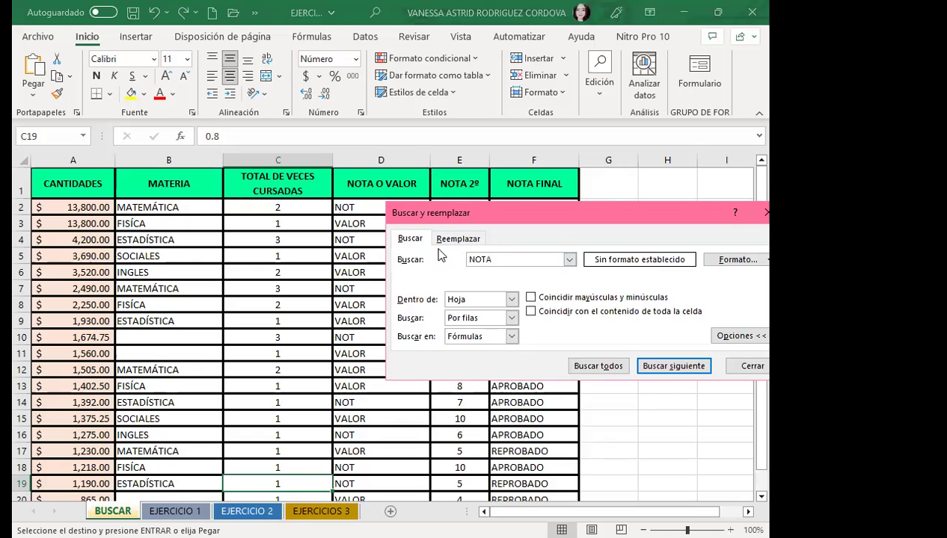
key(BackSpace)
click(457, 241)
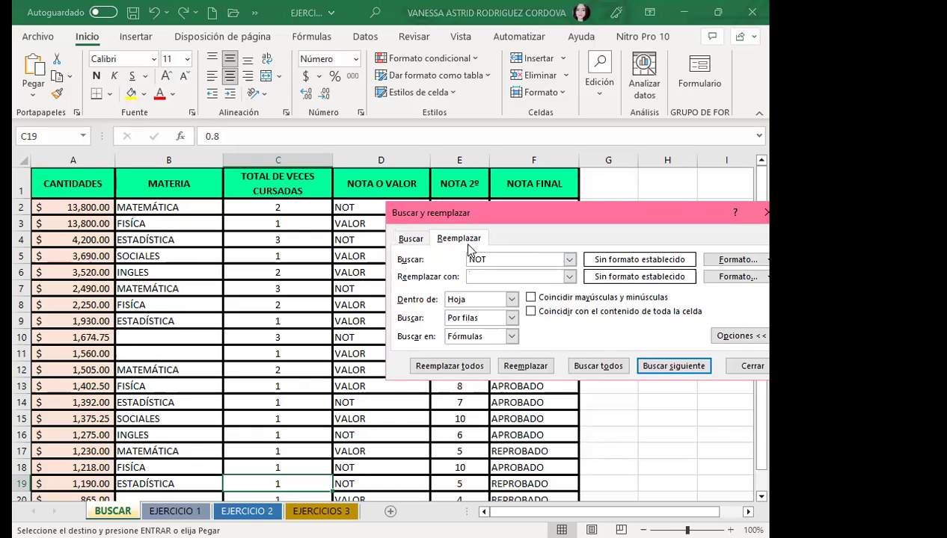
click(410, 238)
click(596, 365)
scroll(508, 422, down, 3)
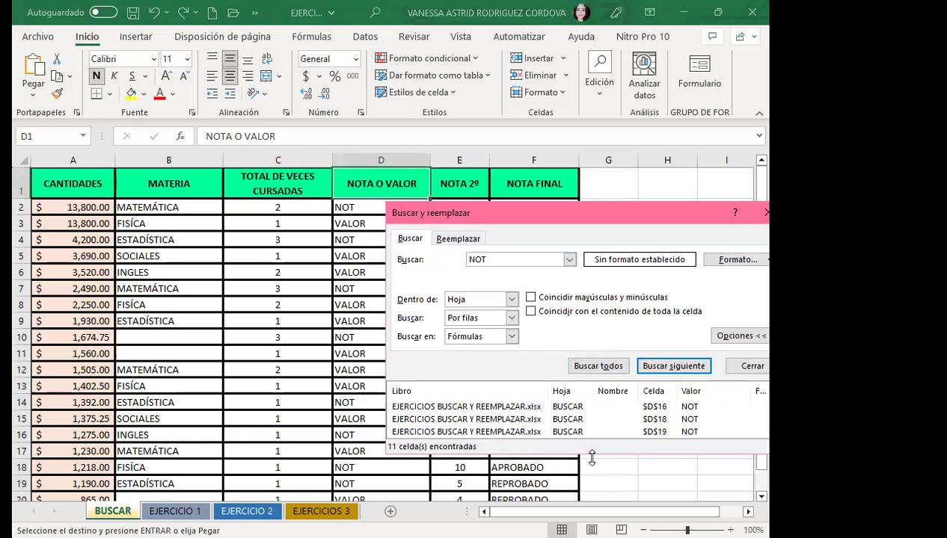
drag(598, 456, 598, 517)
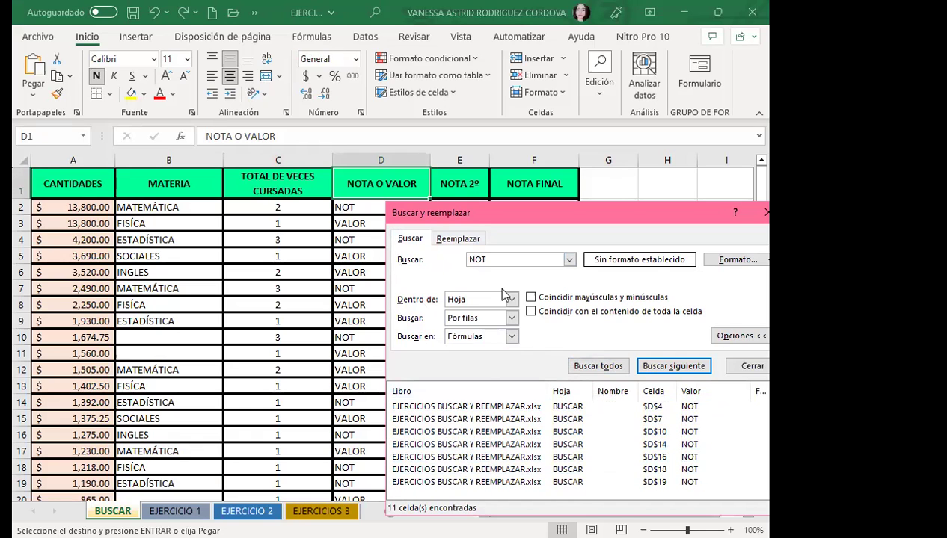
click(495, 260)
- Replace every NOT on the BUSCAR sheet with NOTA using Replace All
click(464, 239)
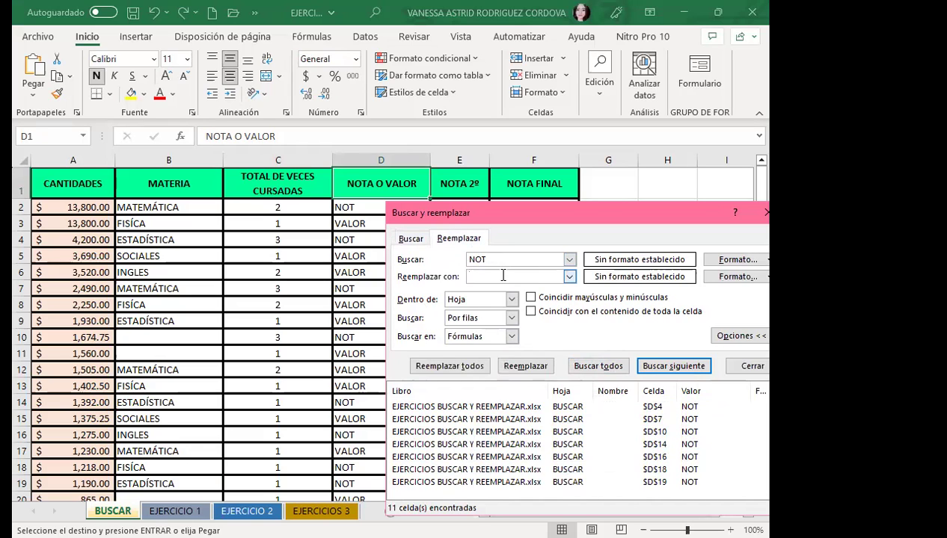
text(NOTA)
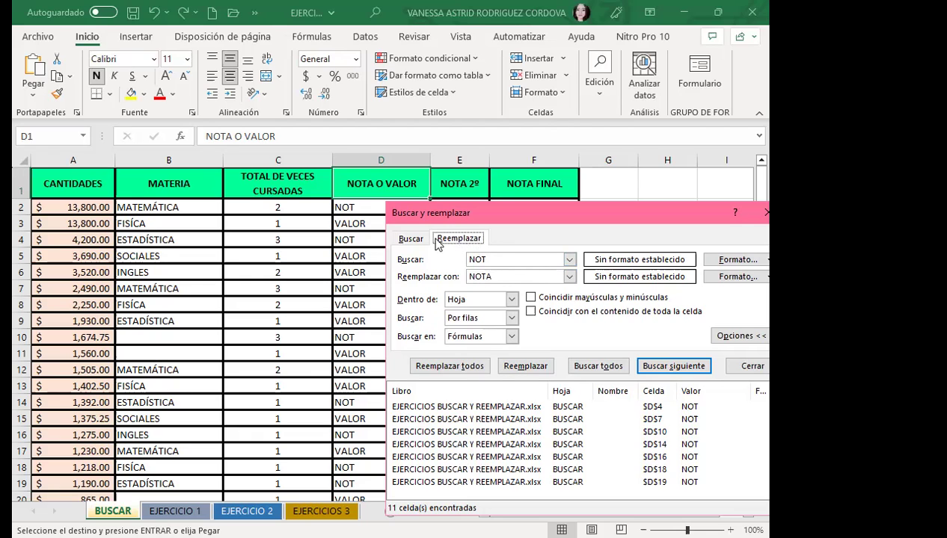
click(407, 240)
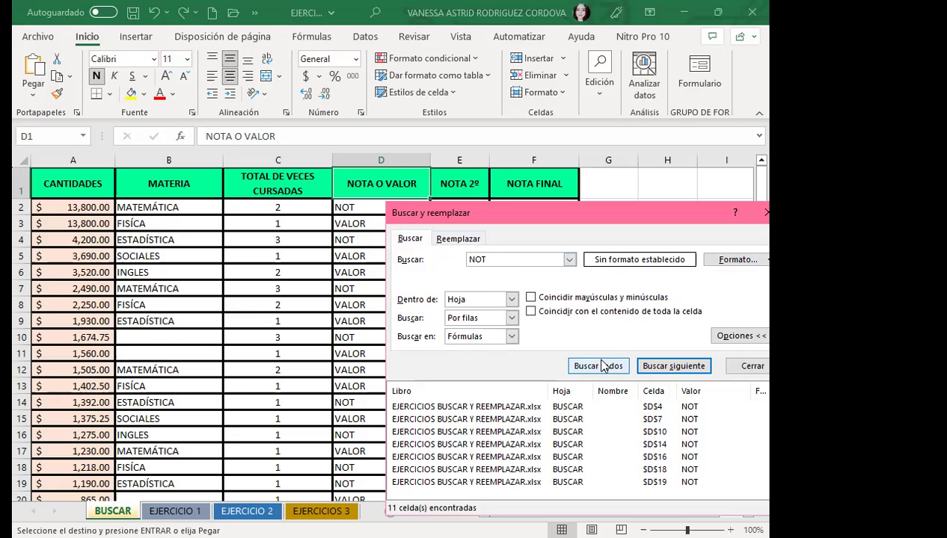
click(458, 239)
text(NOTA)
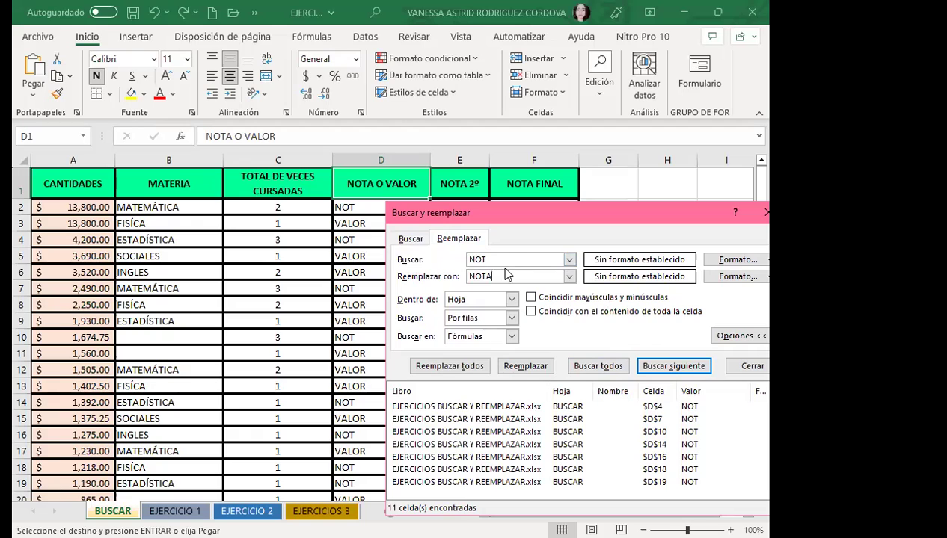
click(498, 278)
click(465, 373)
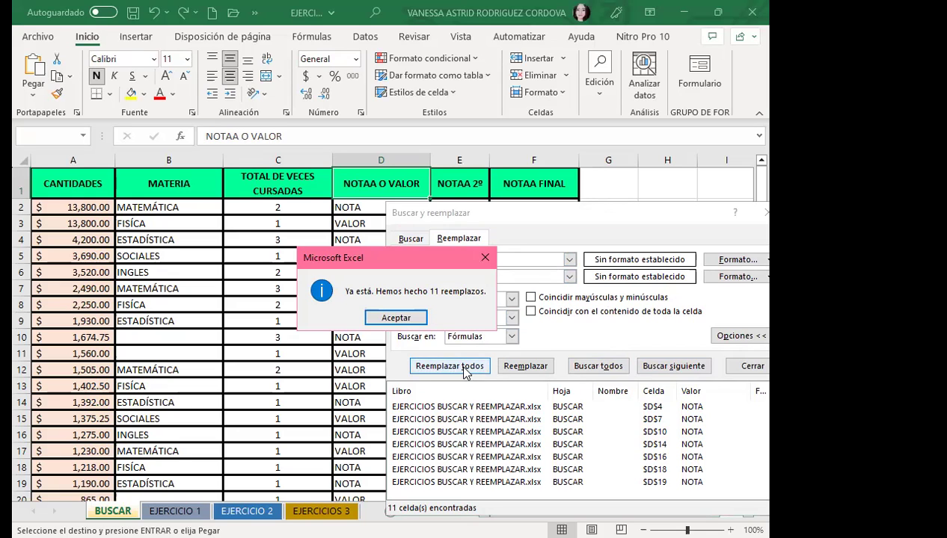
- Confirm the 11 replacements, close the dialog, and inspect the D1, E1 headers and column D values
click(397, 320)
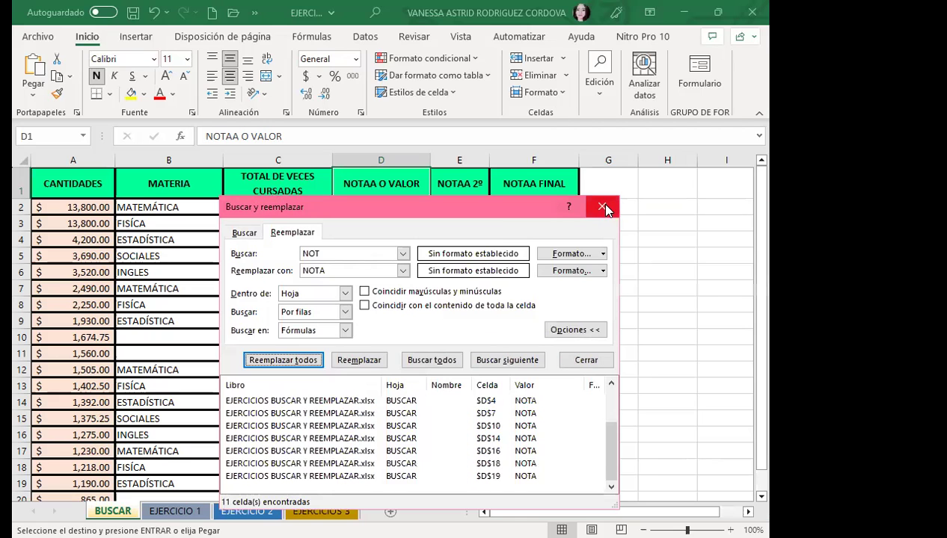
click(604, 209)
click(379, 268)
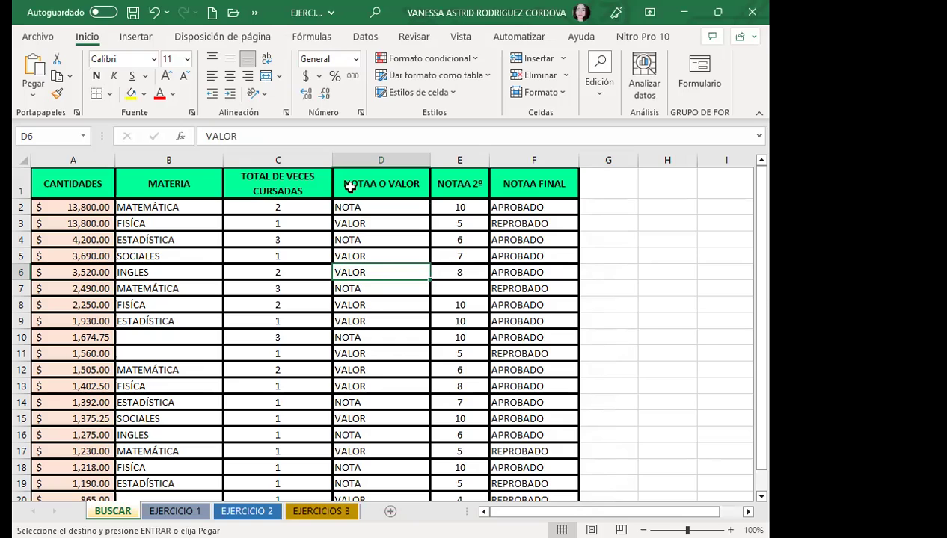
click(349, 187)
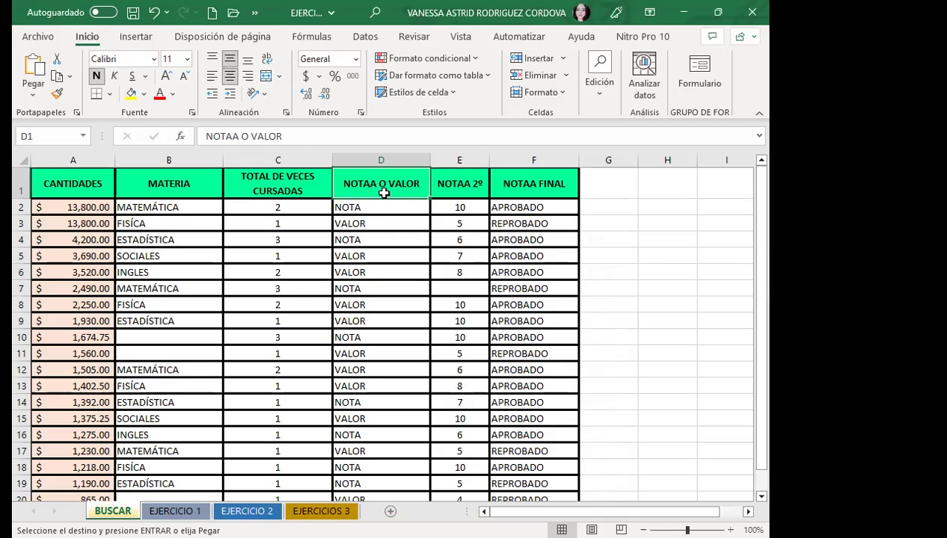
click(434, 193)
click(351, 240)
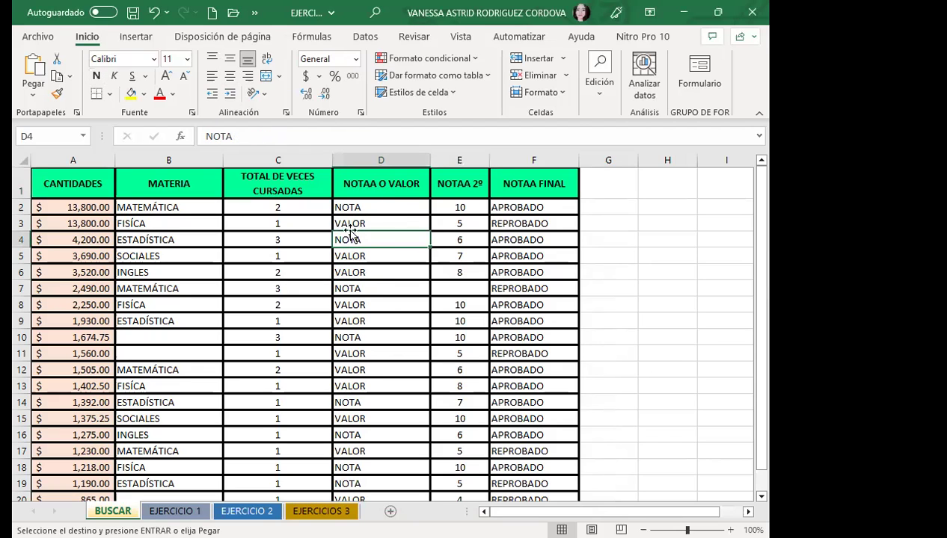
click(360, 182)
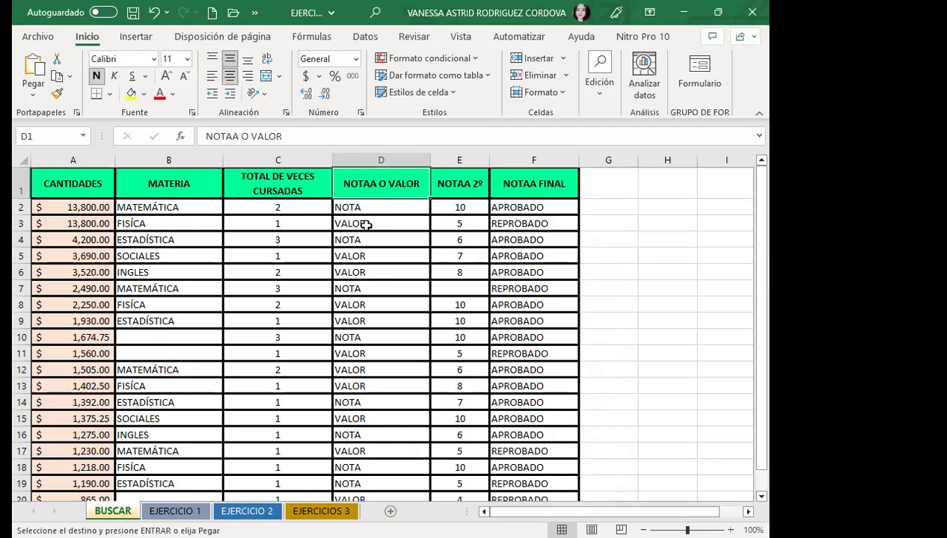
click(364, 224)
click(353, 192)
- Correct the D1 header to read NOTA O VALOR
click(241, 137)
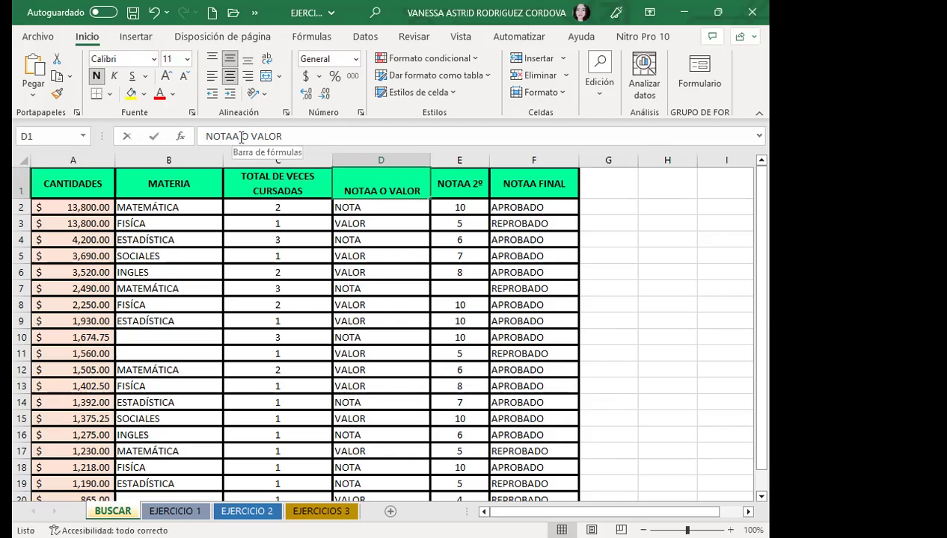
click(240, 136)
key(Delete)
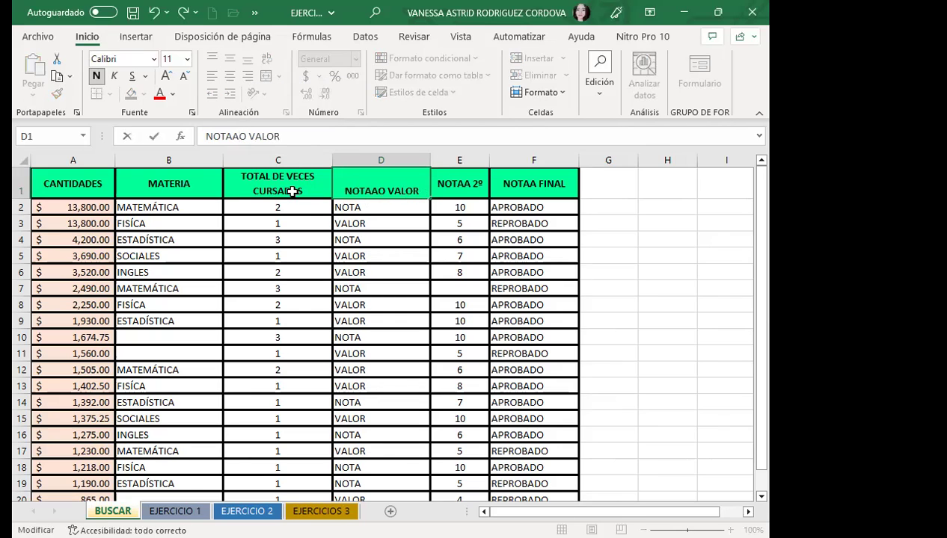
key(BackSpace)
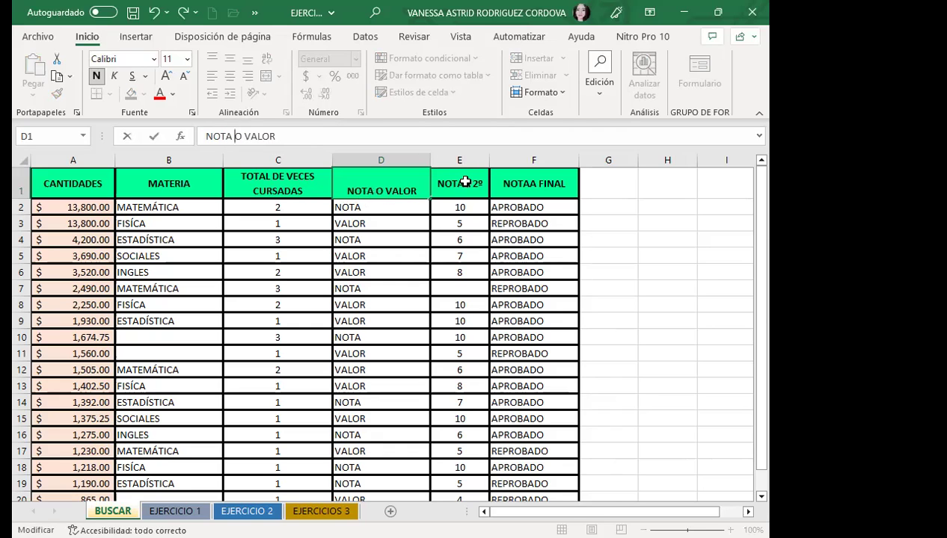
- Remove the extra A so E1 and F1 read NOTA 2º and NOTA FINAL
click(465, 181)
double_click(465, 181)
key(BackSpace)
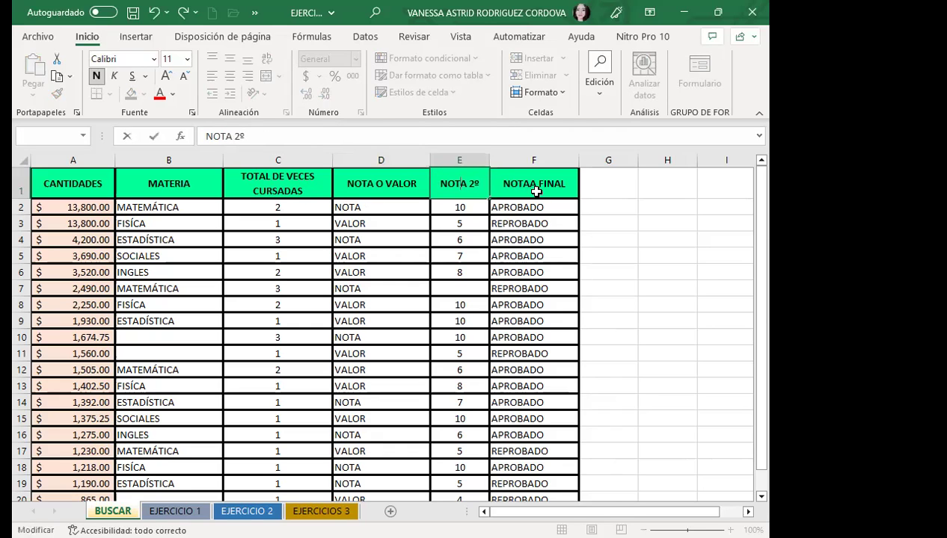
click(531, 187)
double_click(531, 187)
key(BackSpace)
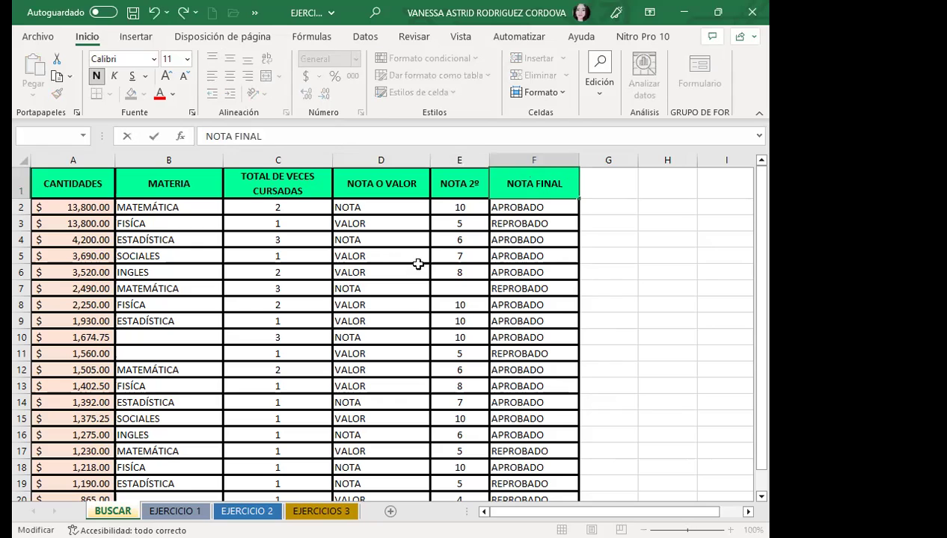
click(378, 257)
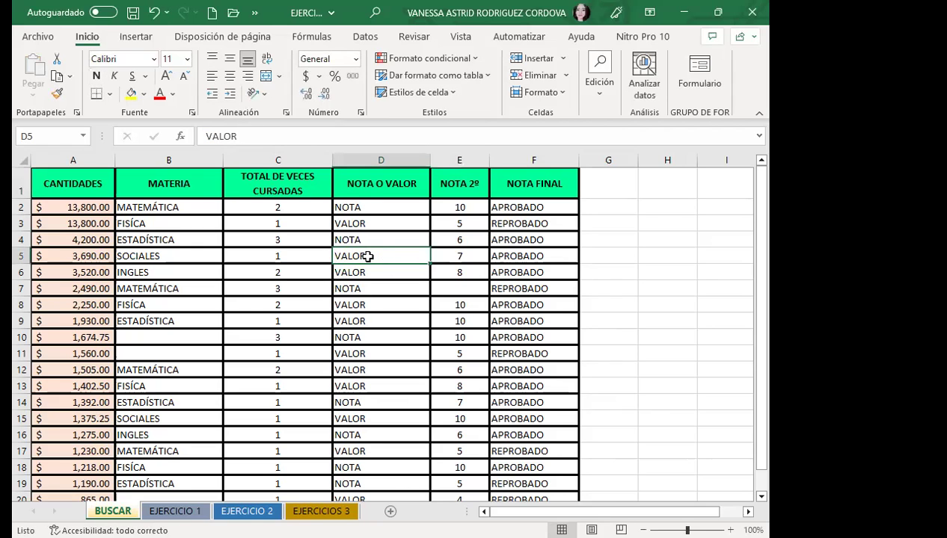
click(352, 189)
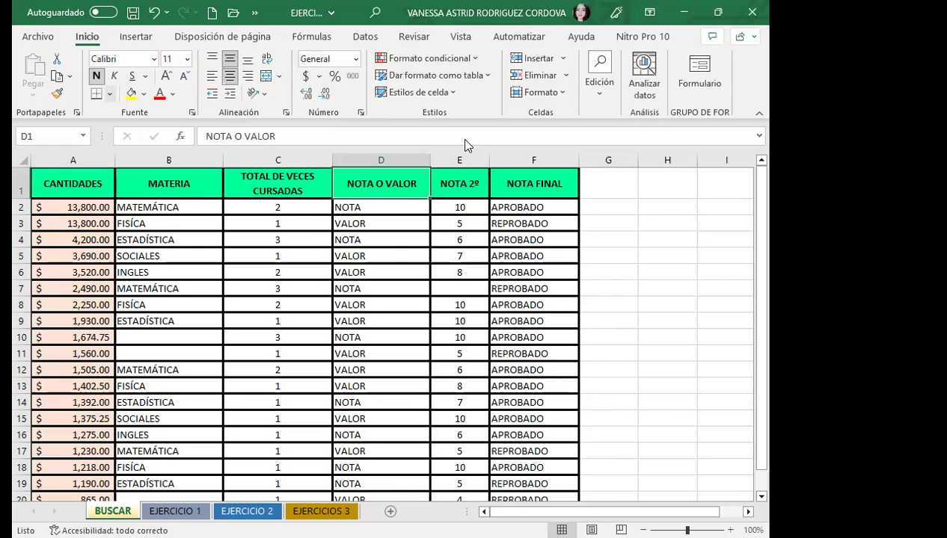
click(385, 243)
- Review the corrected headers and the NOTA and VALOR entries down column D
click(364, 184)
click(469, 187)
click(373, 185)
click(364, 253)
click(354, 184)
click(453, 187)
click(527, 187)
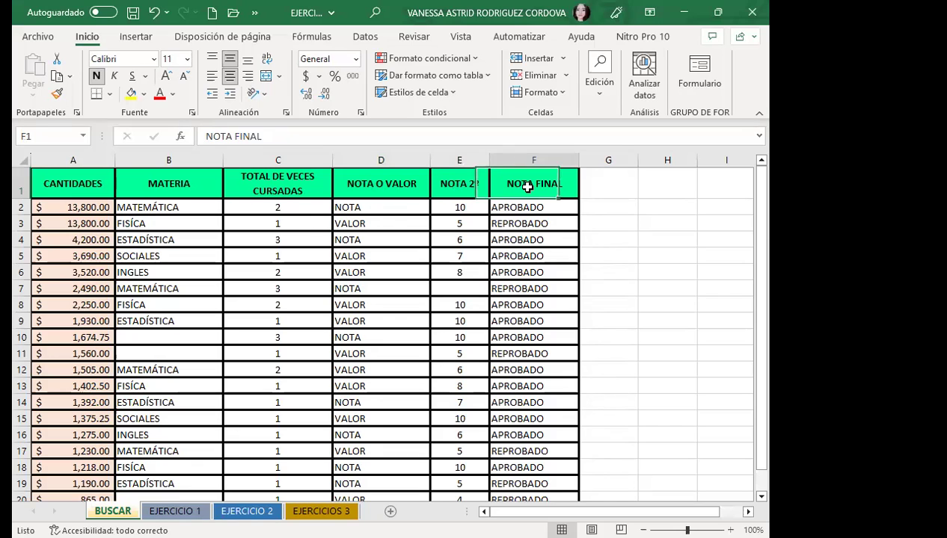
click(351, 225)
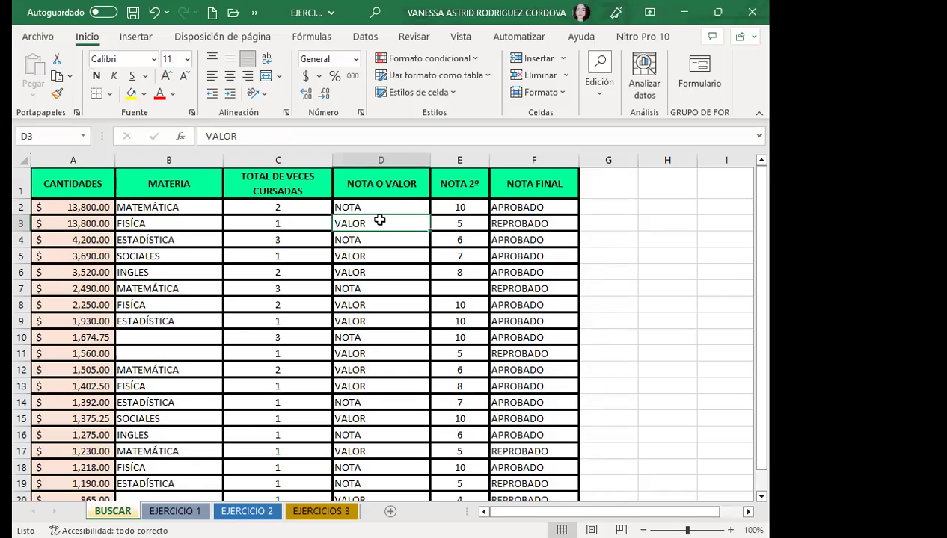
click(367, 269)
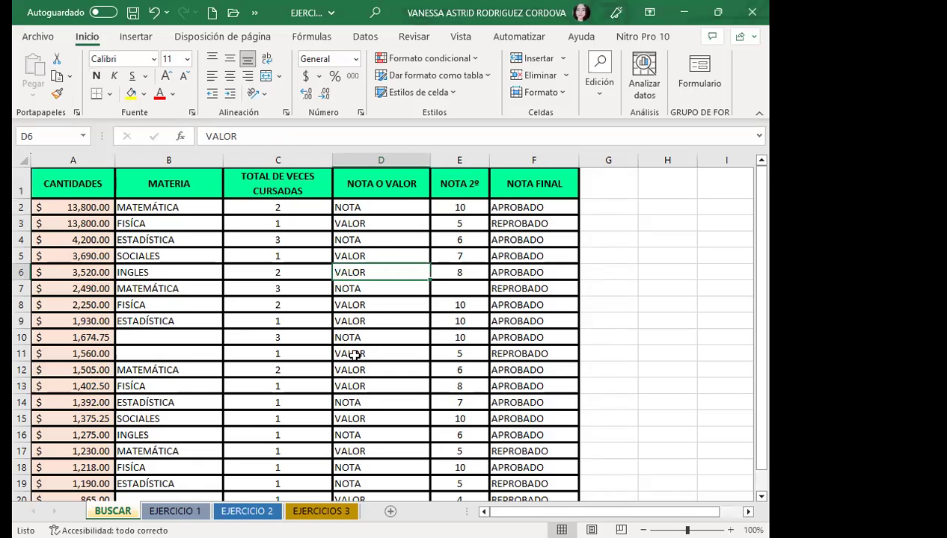
scroll(370, 359, down, 3)
scroll(363, 383, up, 2)
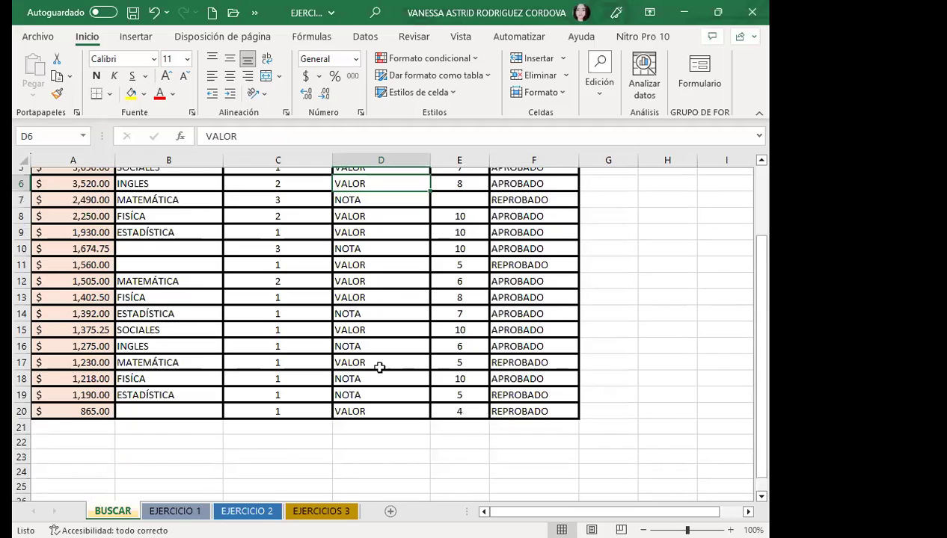
scroll(379, 360, up, 2)
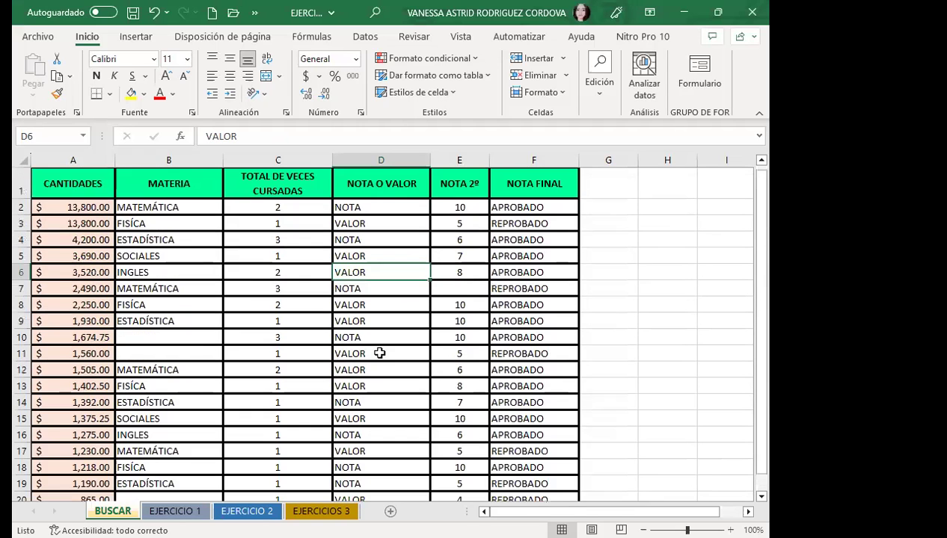
click(368, 207)
click(367, 289)
click(366, 338)
click(367, 401)
click(387, 354)
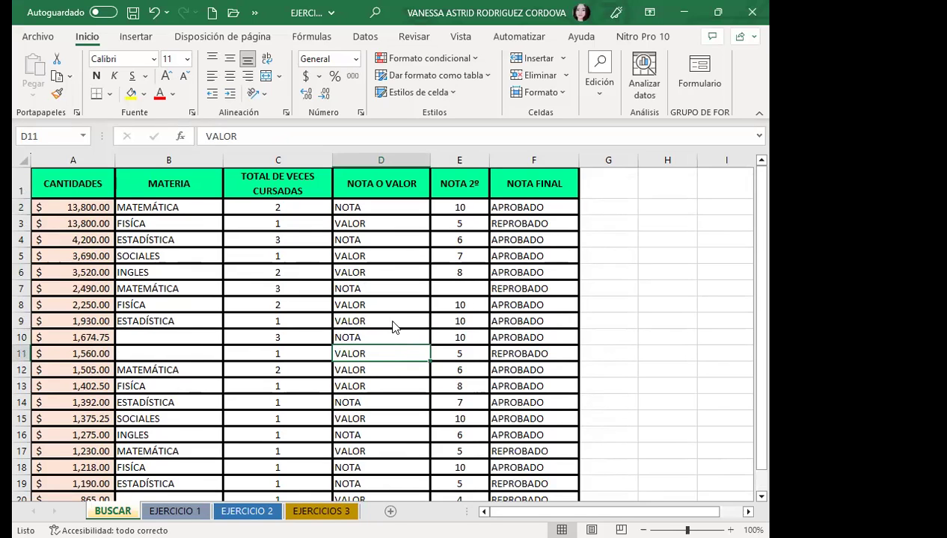
- Open find and replace and clear the leftover NOT search and NOTA replacement text
key(ctrl+b)
drag(402, 292, 499, 259)
key(BackSpace)
click(389, 286)
key(BackSpace)
click(341, 286)
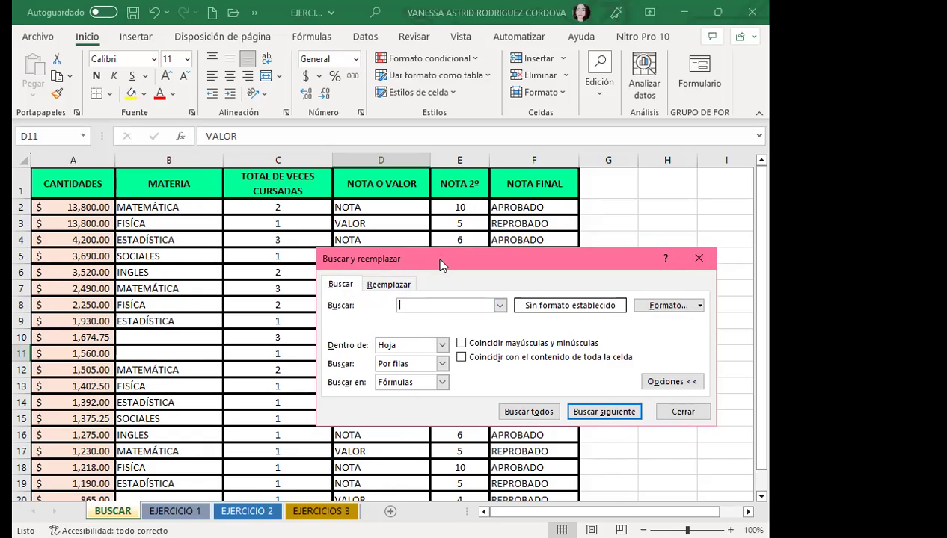
- Find all empty cells and replace them all with MARTES, making ten replacements
drag(445, 262, 513, 190)
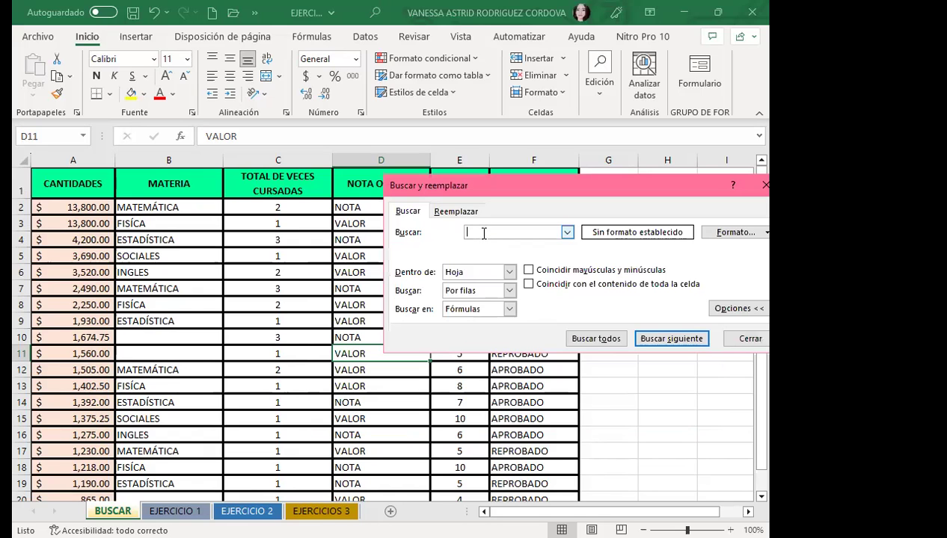
click(596, 339)
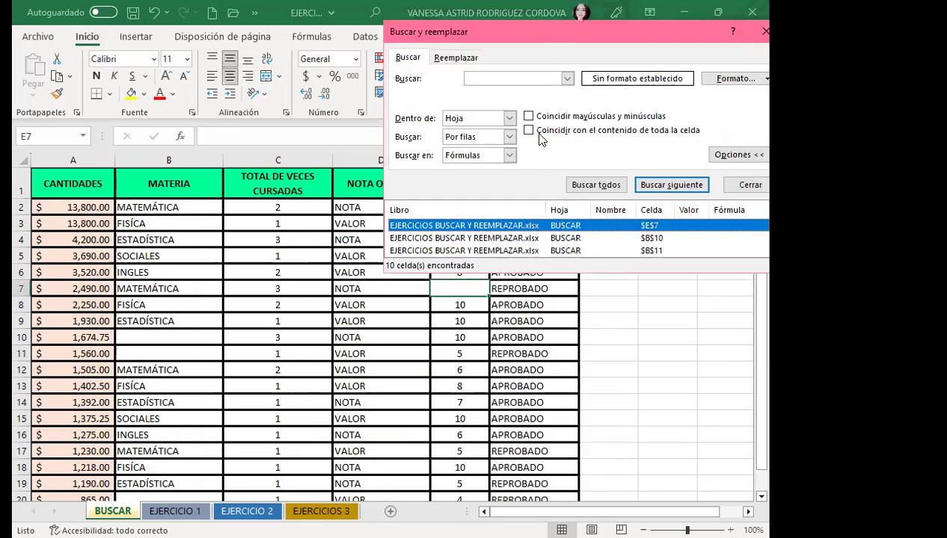
drag(559, 40, 557, 294)
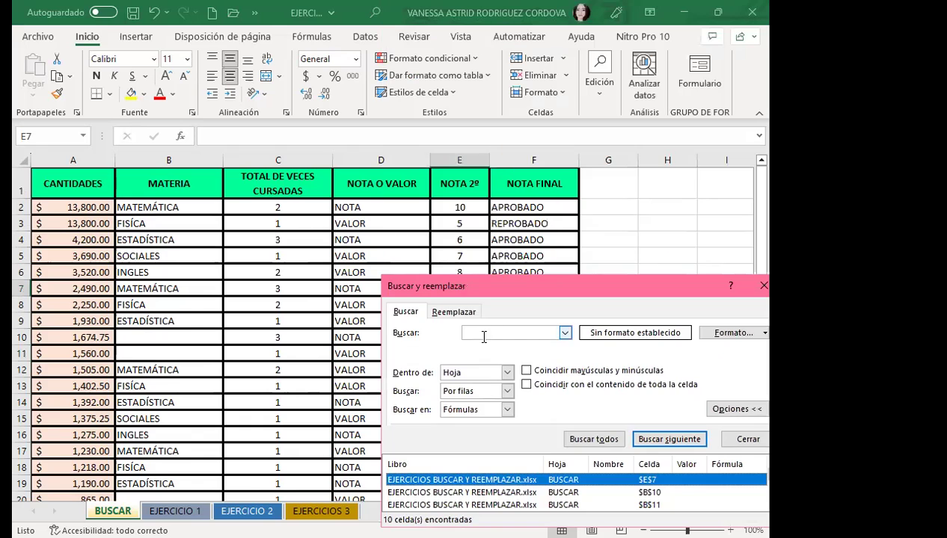
click(449, 312)
click(474, 349)
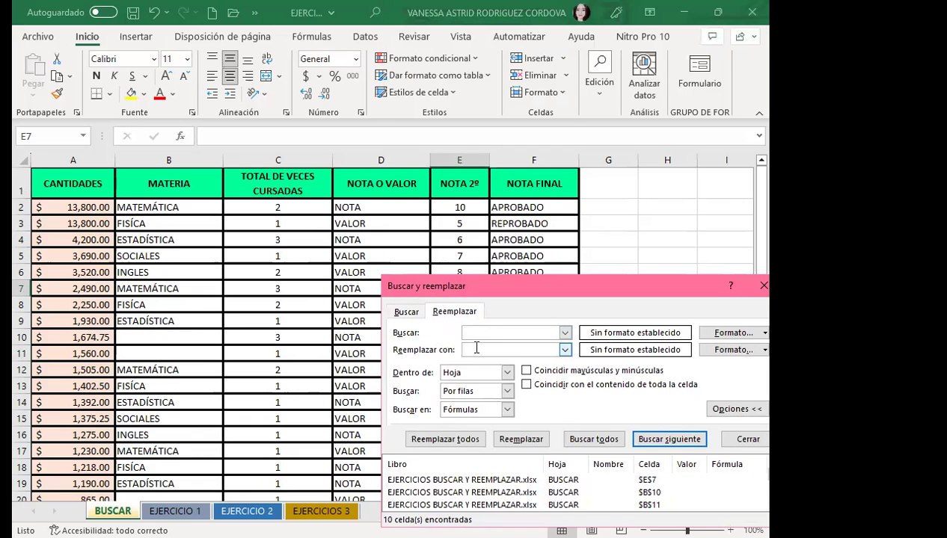
text(MARTE)
text(S)
click(444, 439)
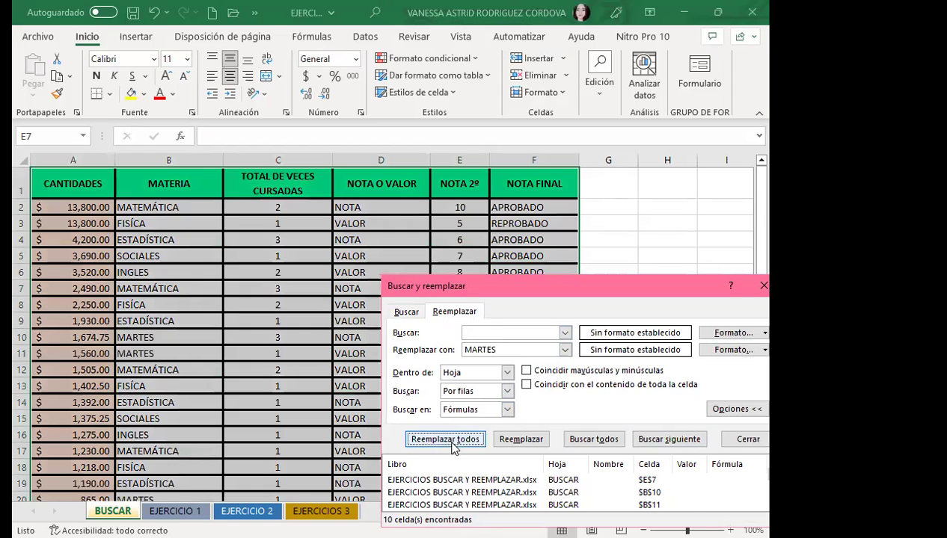
click(396, 318)
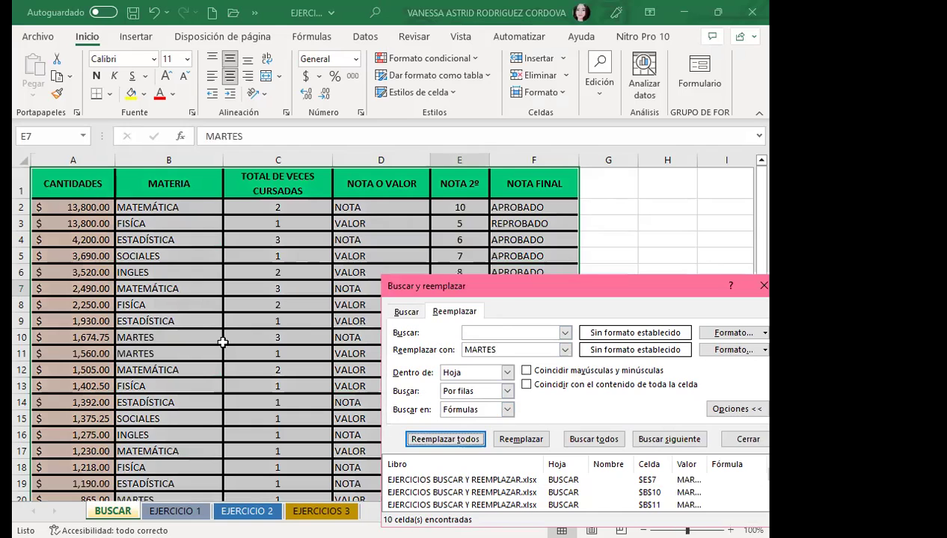
- Close Find and Replace and check the new MARTES cells in row 21 and B20
click(225, 338)
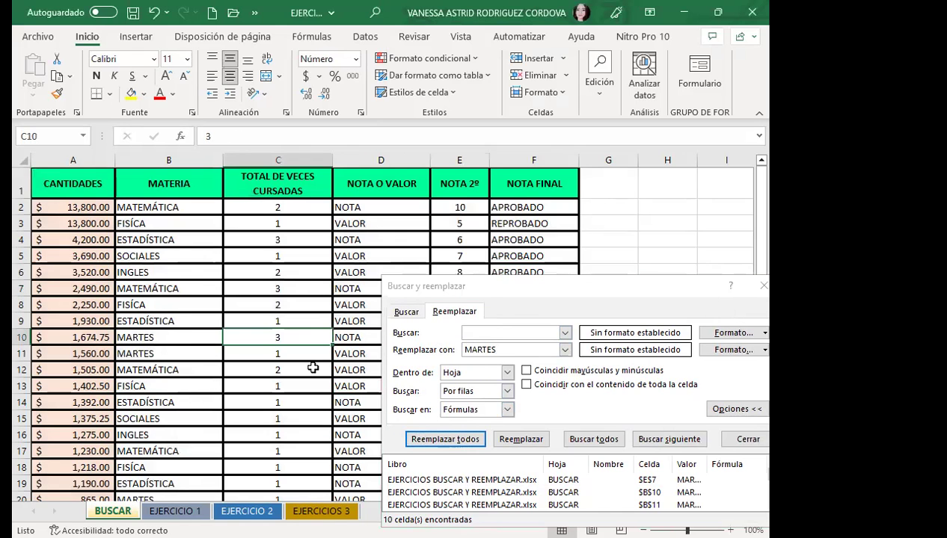
key(Escape)
scroll(207, 369, down, 3)
drag(47, 382, 535, 384)
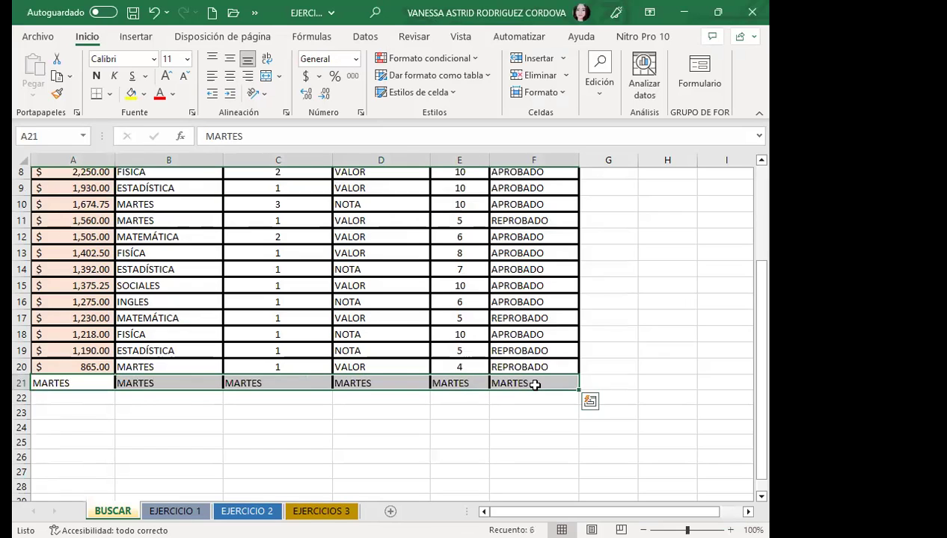
click(291, 382)
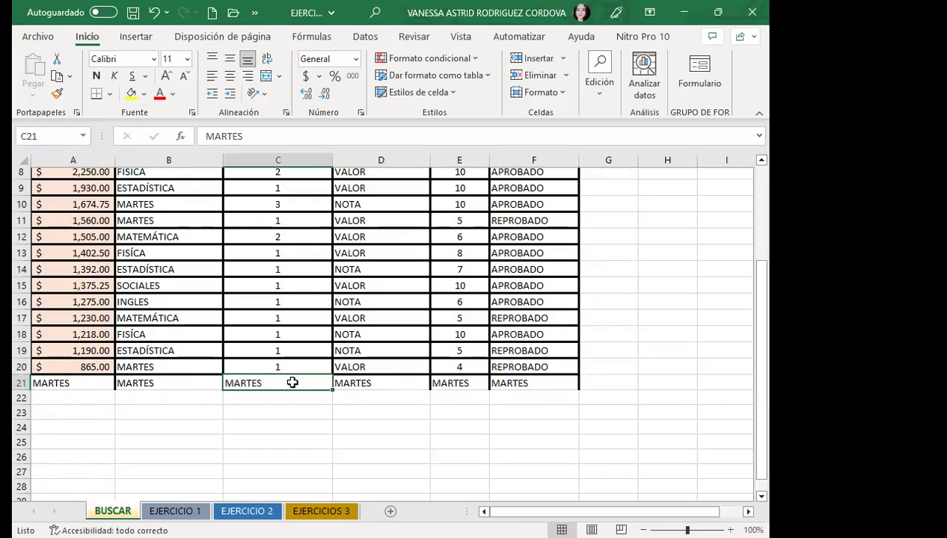
click(149, 382)
click(163, 368)
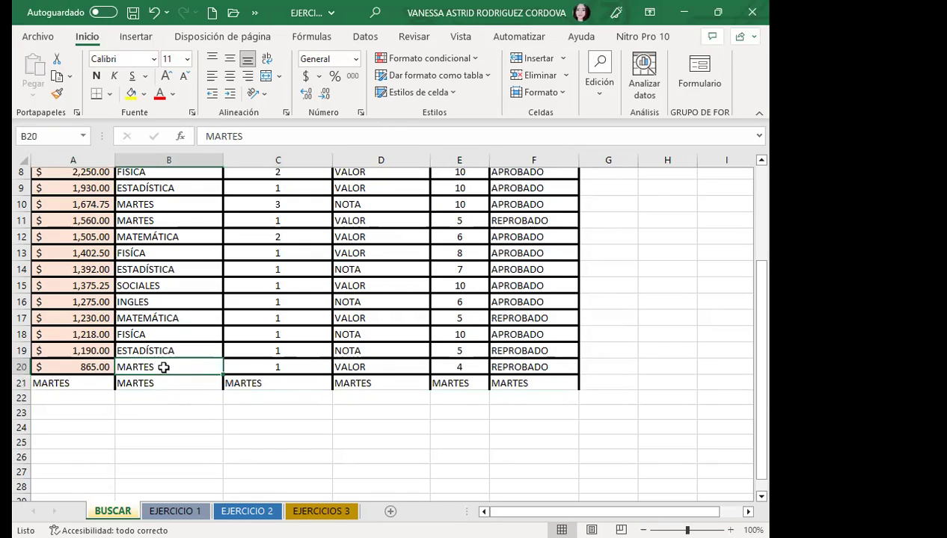
- Apply yellow fill to the MARTES cells B20, B10:B11 and E7
click(132, 94)
click(168, 221)
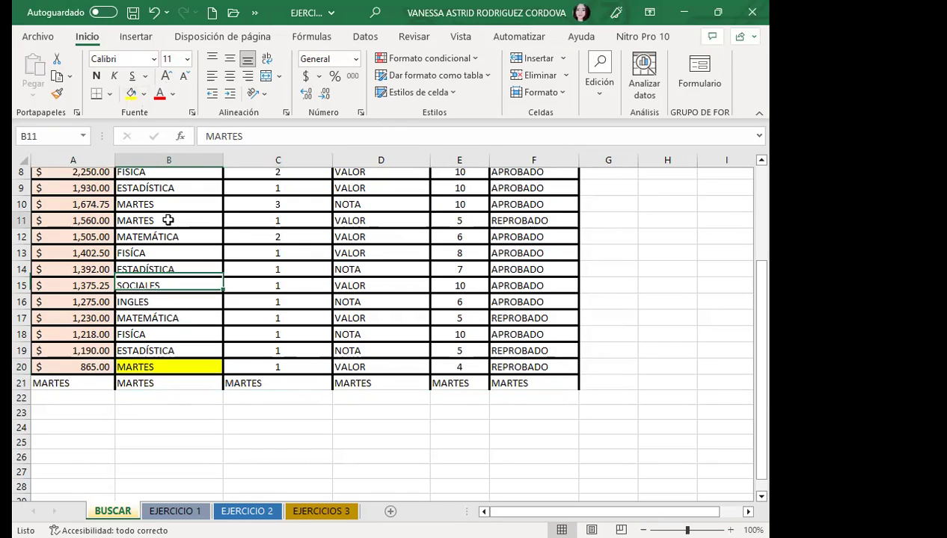
drag(168, 221, 169, 203)
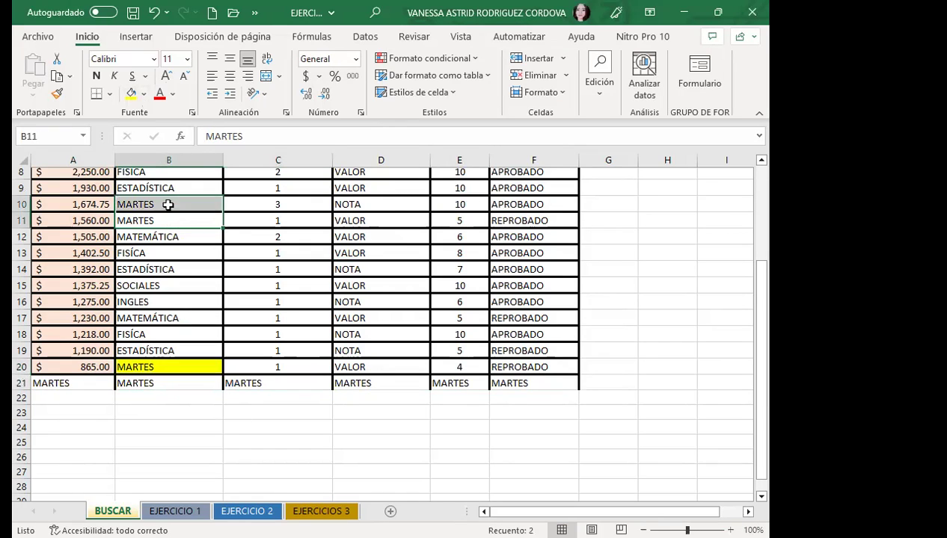
click(134, 96)
scroll(209, 295, up, 3)
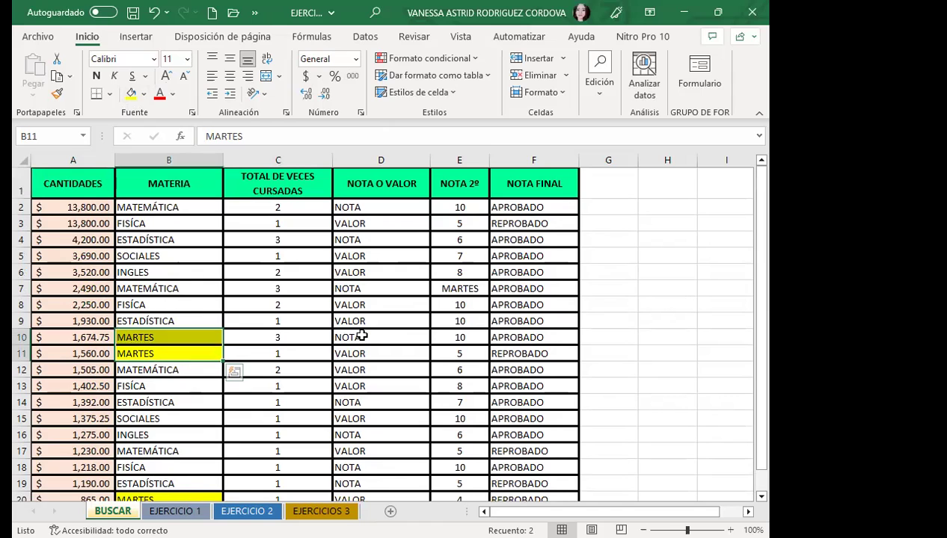
click(449, 289)
click(130, 94)
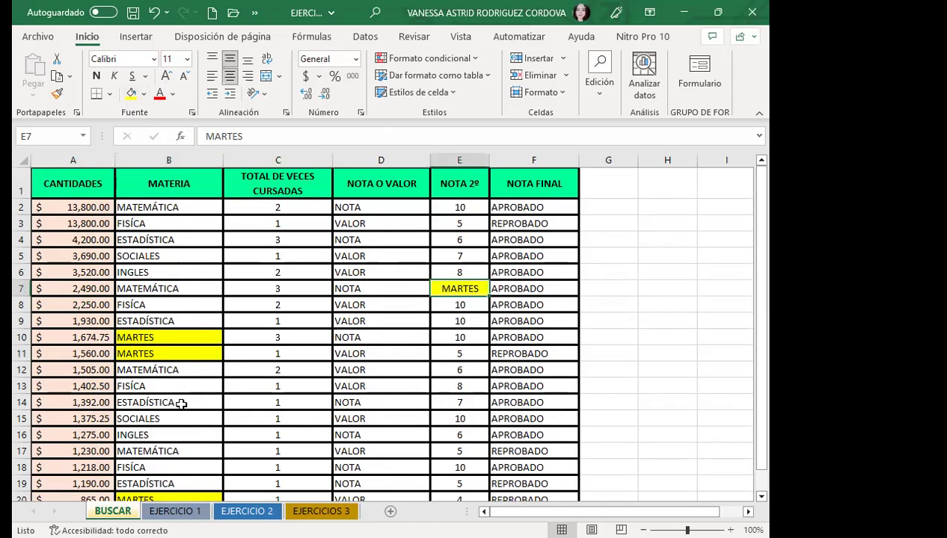
scroll(166, 380, down, 2)
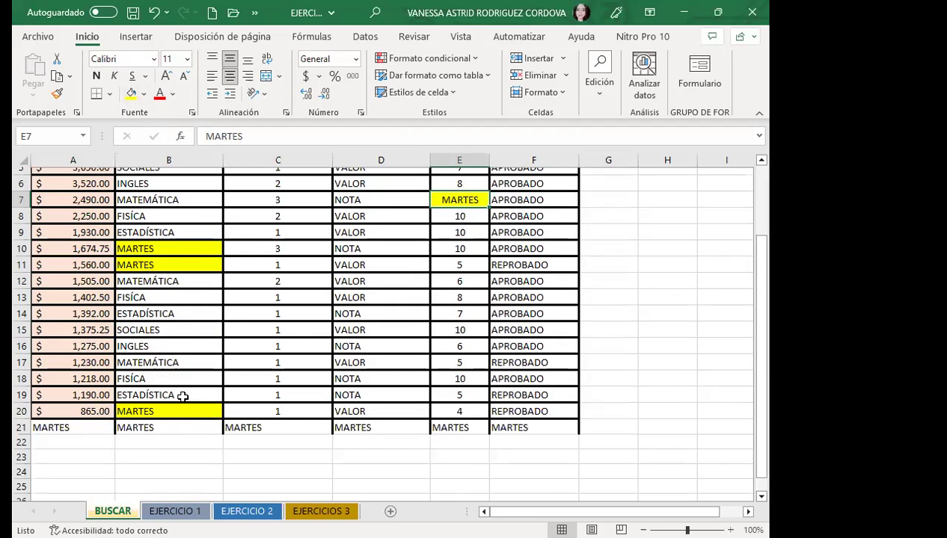
scroll(180, 392, up, 2)
click(191, 308)
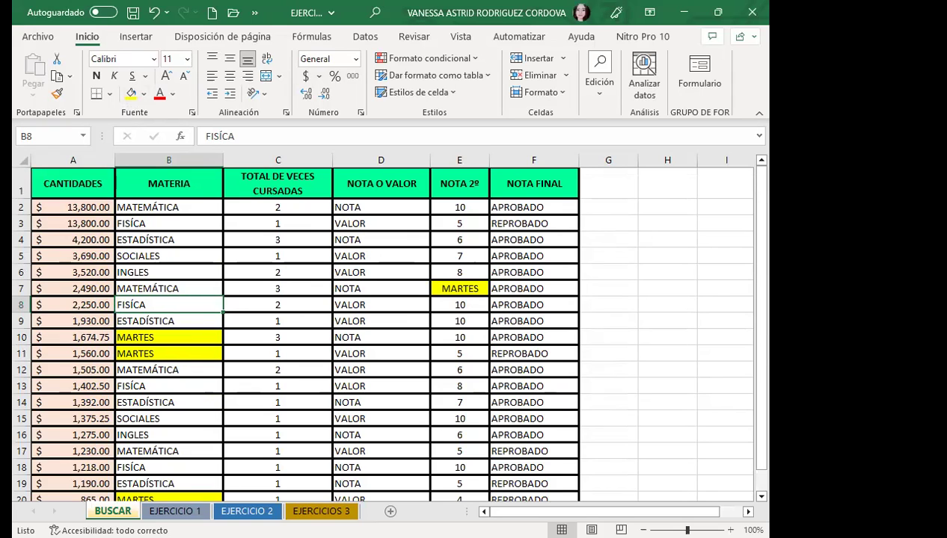
- Select cells G8, C8, B4 and B2, then display the Revisar review tools
click(622, 308)
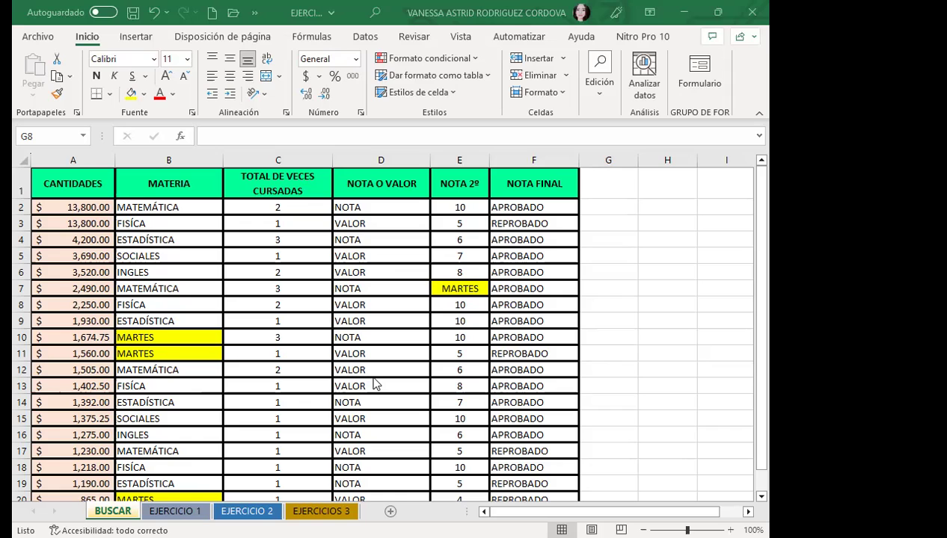
click(275, 302)
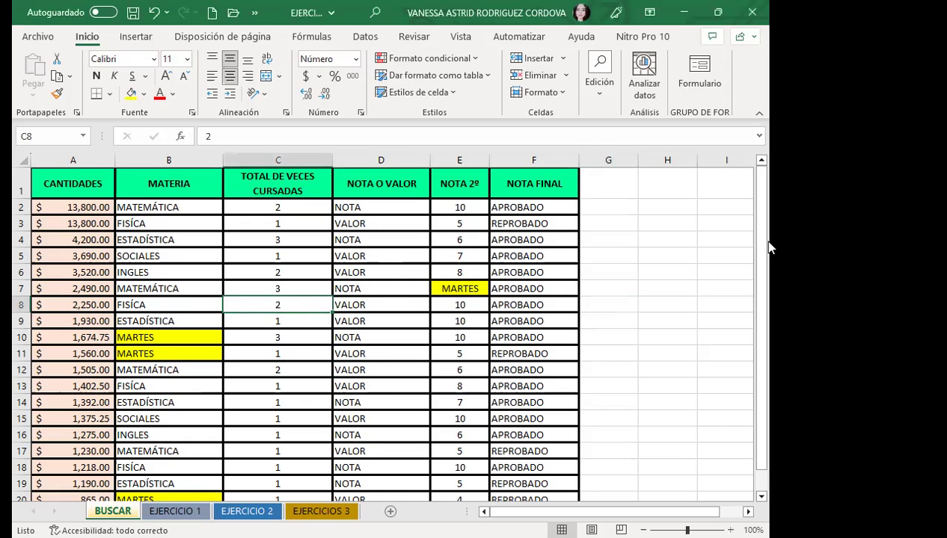
click(199, 240)
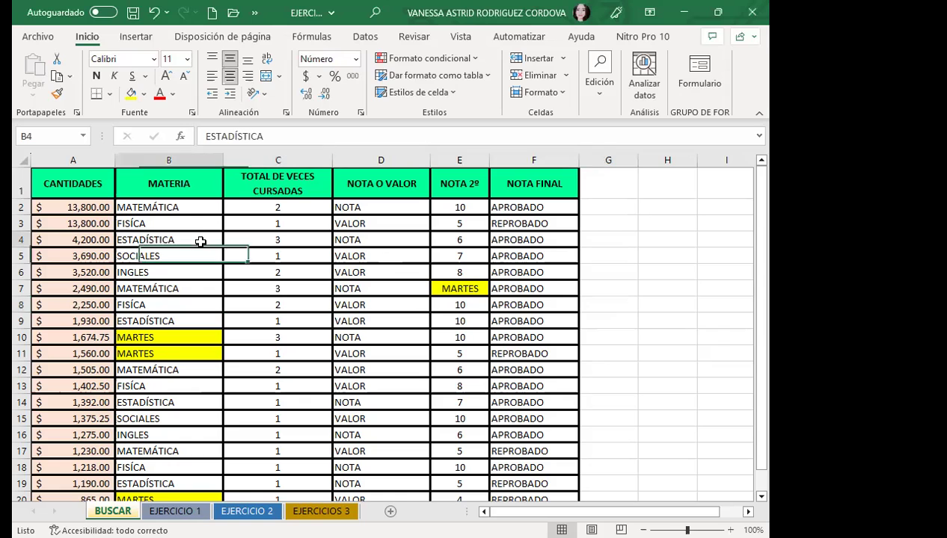
click(170, 207)
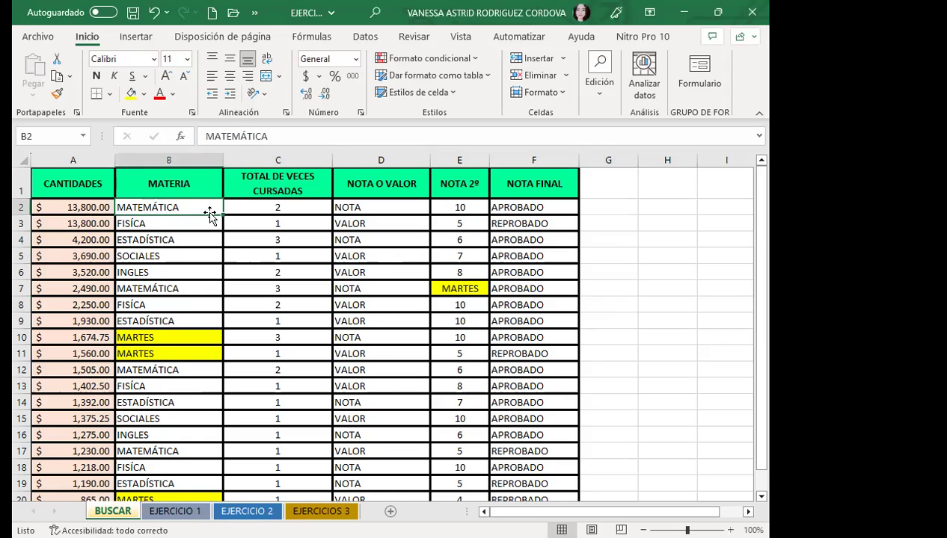
click(415, 38)
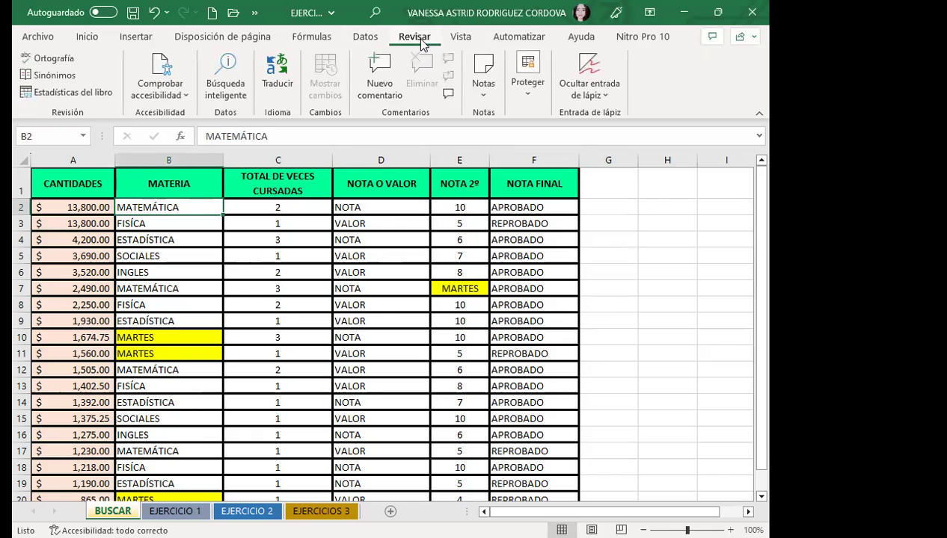
- Freeze the BUSCAR sheet's top row with Vista > Inmovilizar fila superior
click(461, 41)
click(491, 97)
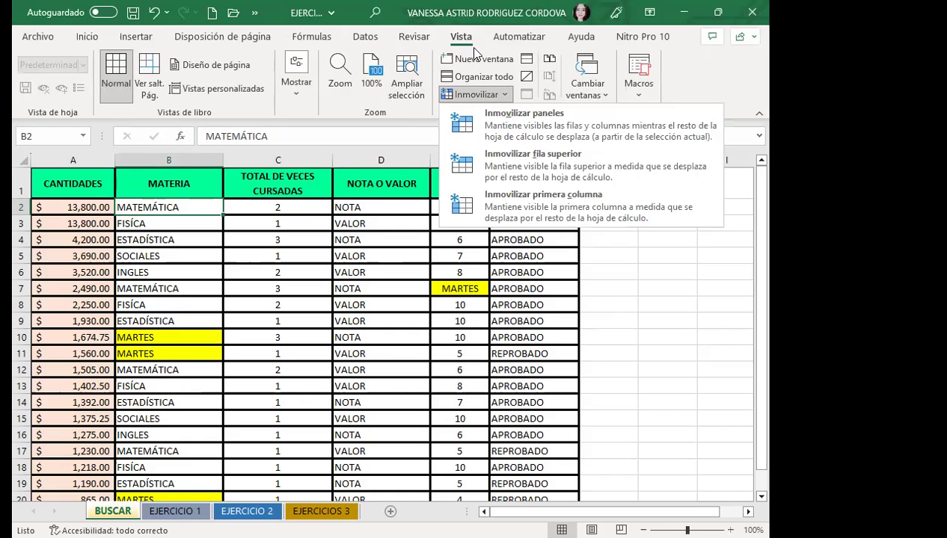
click(483, 63)
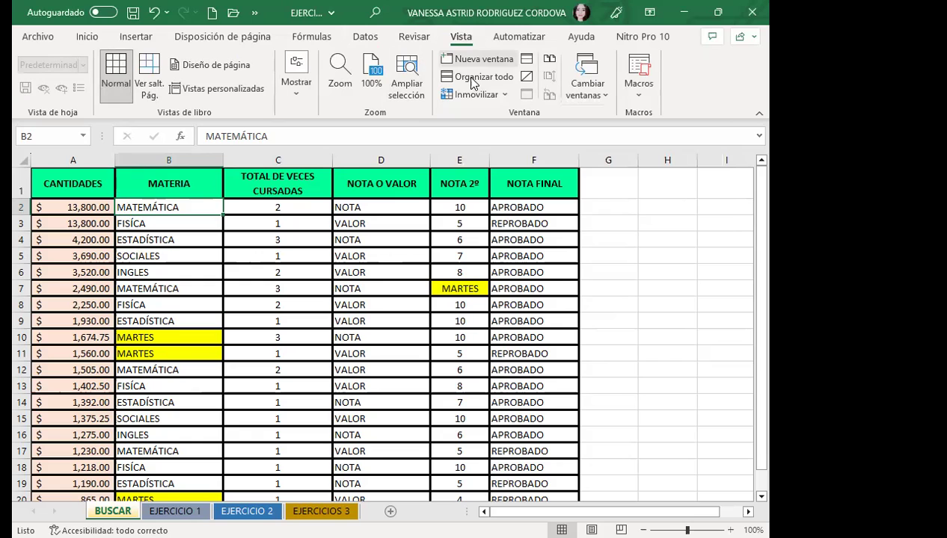
click(499, 95)
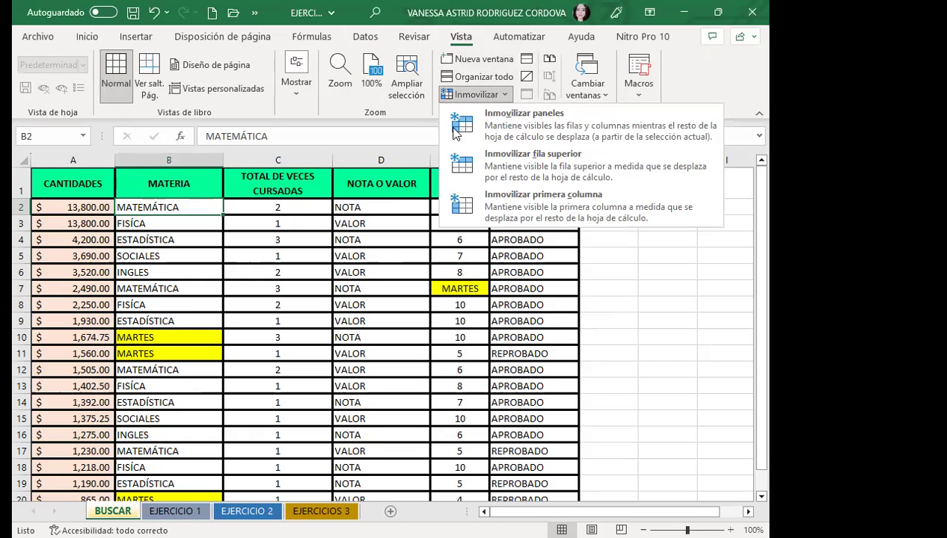
click(350, 205)
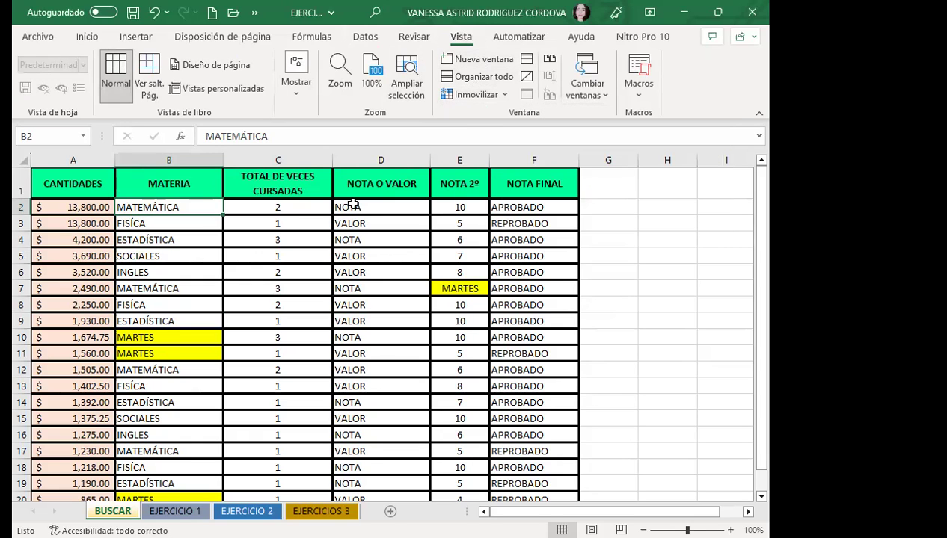
click(509, 95)
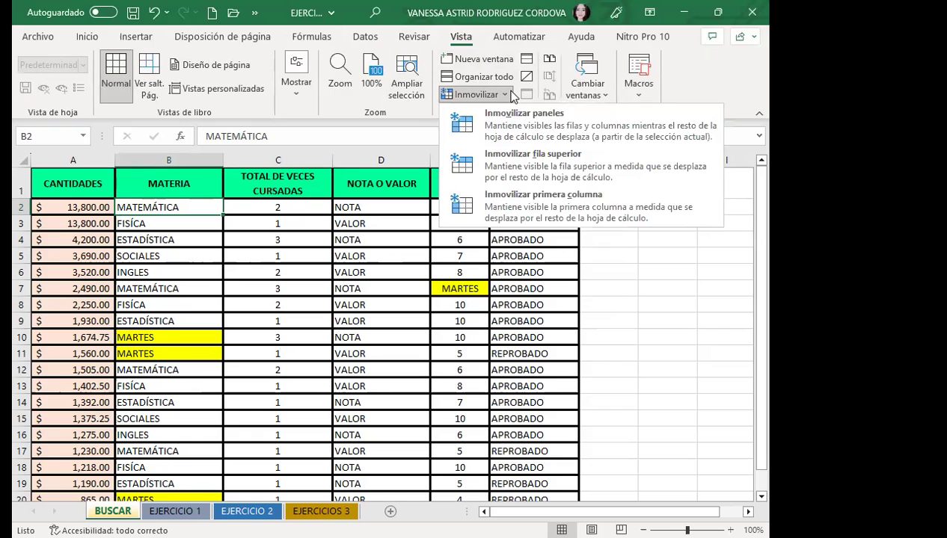
click(166, 205)
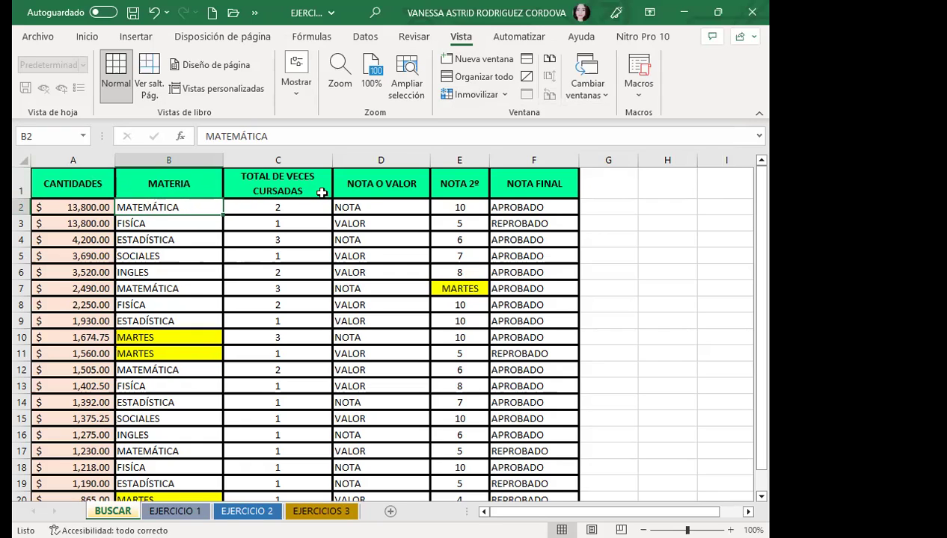
click(261, 208)
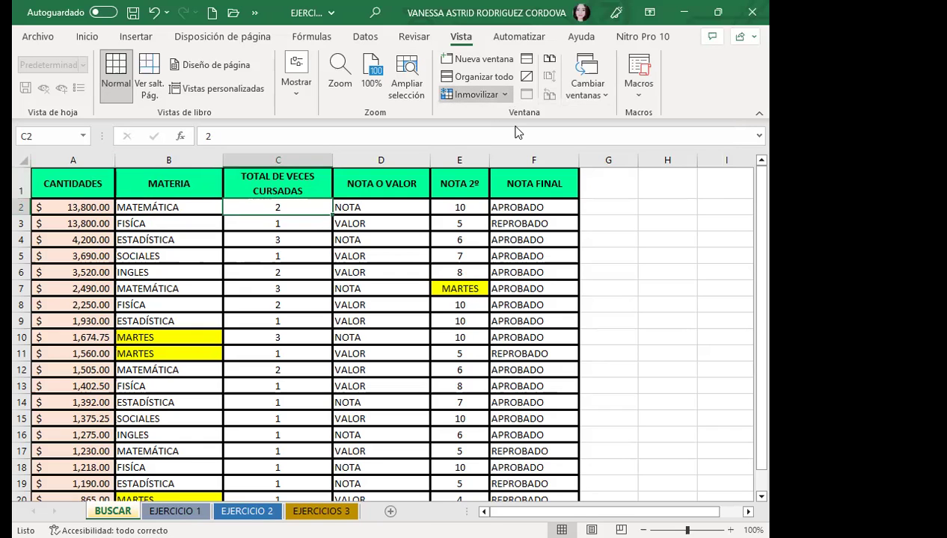
scroll(246, 314, down, 3)
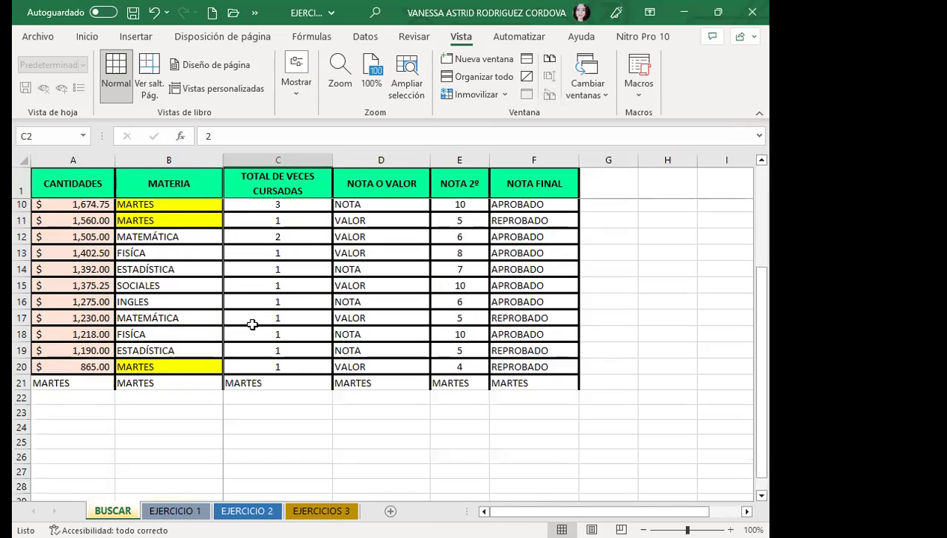
scroll(252, 324, down, 6)
scroll(251, 340, down, 7)
scroll(252, 344, down, 8)
scroll(251, 354, down, 7)
scroll(251, 360, down, 6)
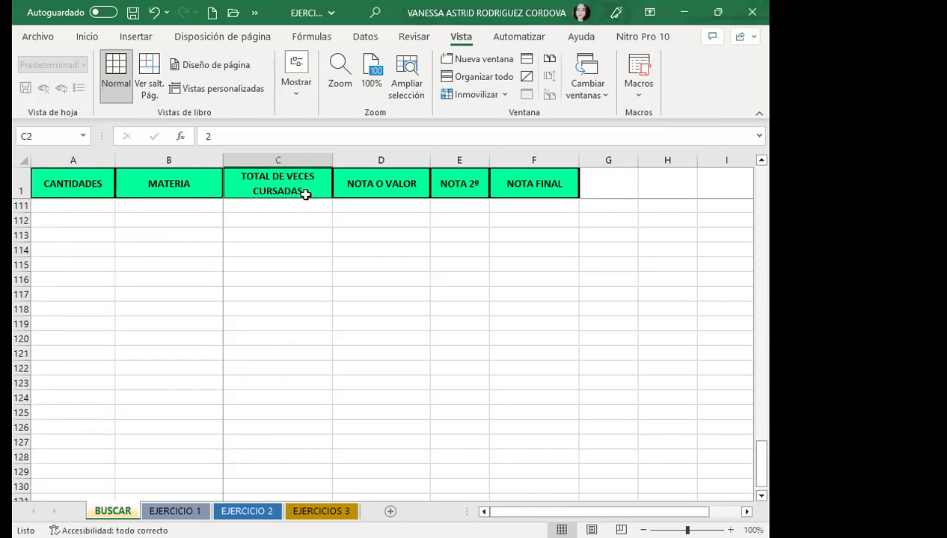
drag(761, 479, 768, 131)
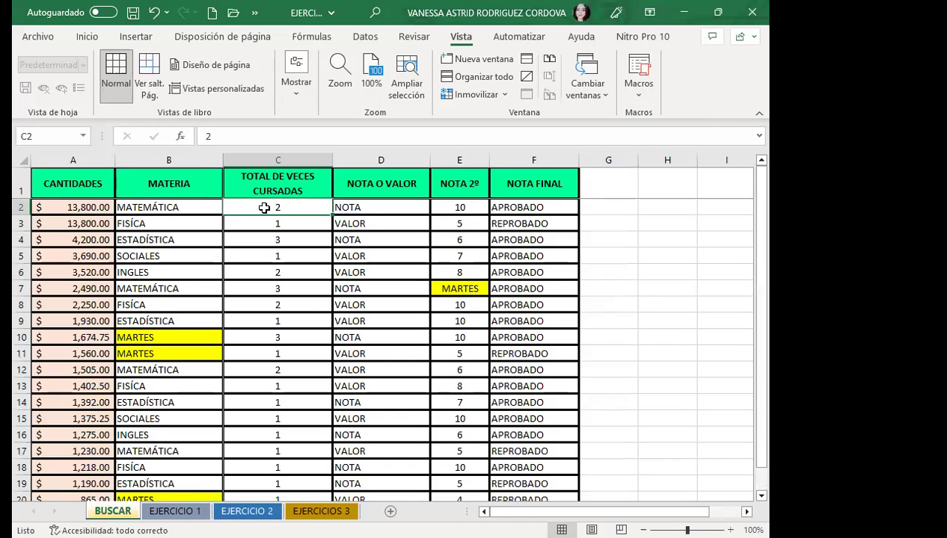
key(Right)
key(Right)
key(Right)
key(Right)
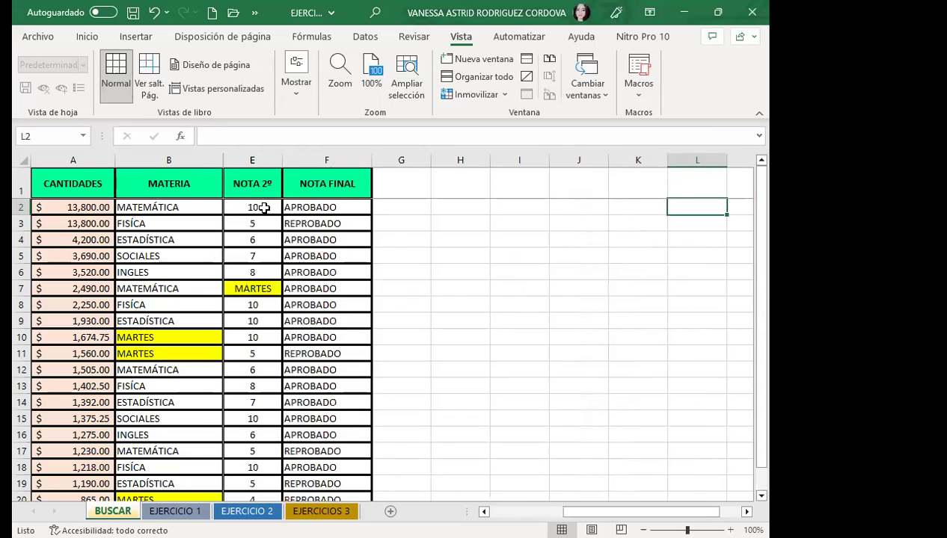
key(Right)
key(Right)
key(Right)
key(Right)
key(Right)
key(Right)
key(Right)
key(Right)
key(Right)
key(Right)
key(Right)
key(Right)
key(Right)
key(Right)
key(Right)
key(Right)
key(Right)
key(Right)
key(Right)
key(Right)
key(Right)
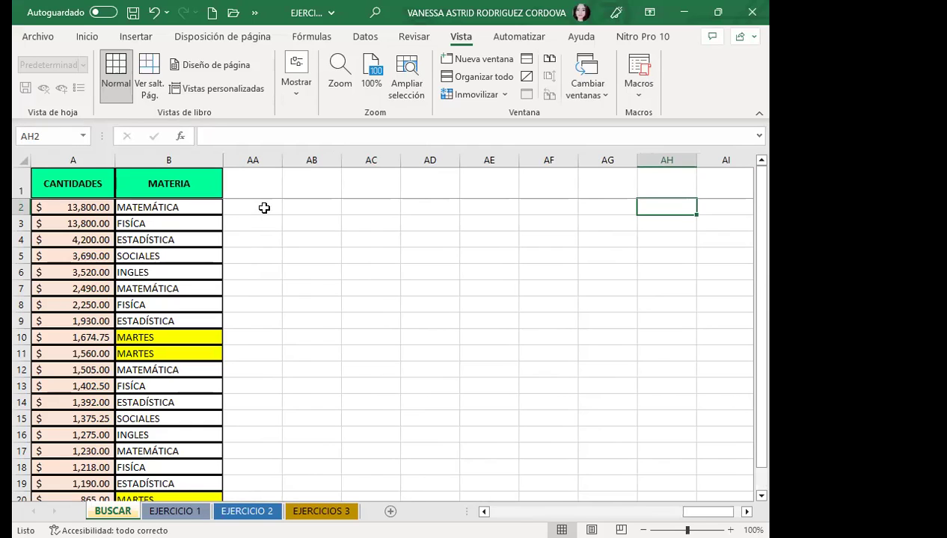
drag(700, 511, 520, 511)
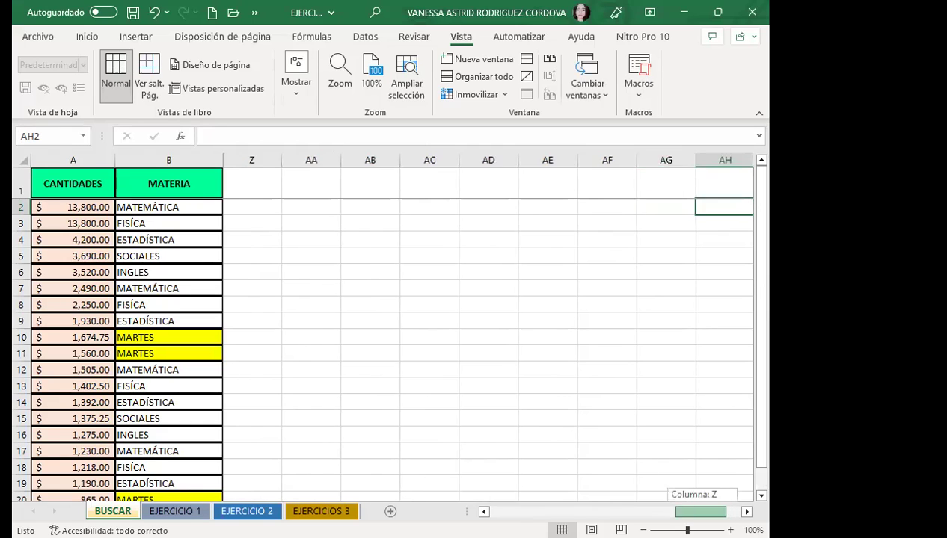
click(256, 212)
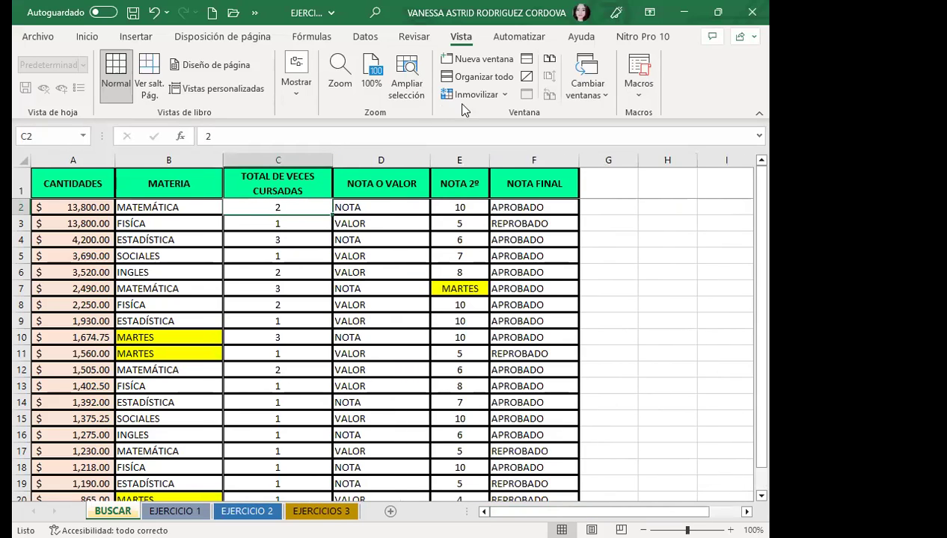
- Freeze panes at E7 so rows 1–6 and columns A–D stay fixed
click(503, 98)
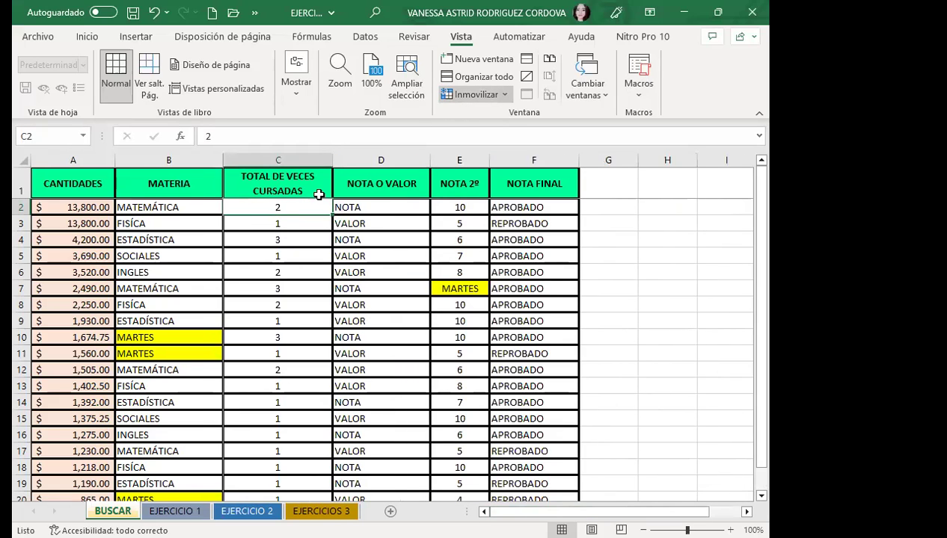
click(296, 223)
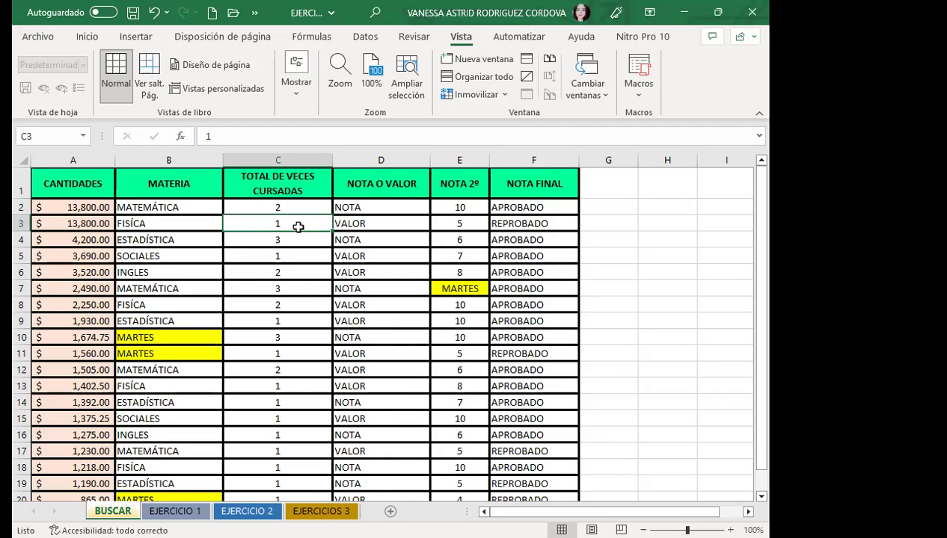
click(453, 290)
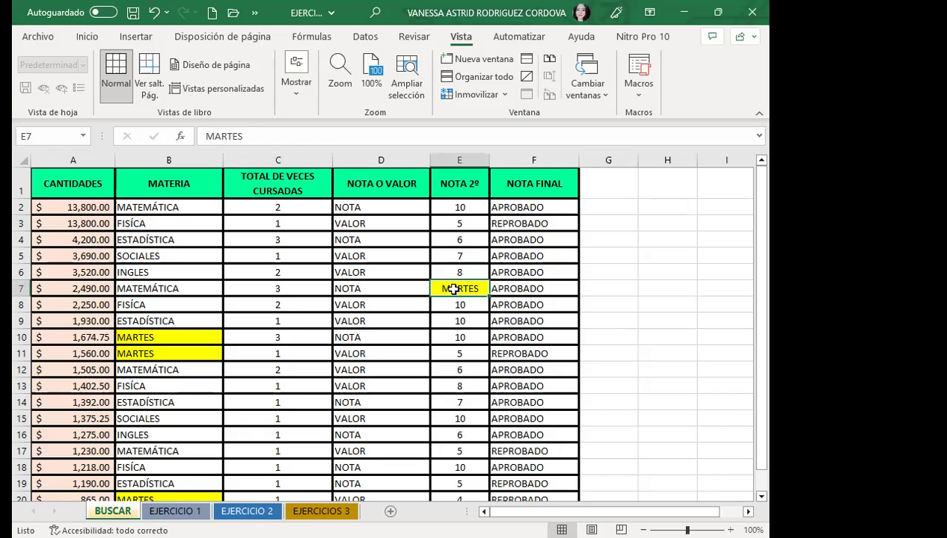
click(476, 95)
click(513, 114)
- Test the freeze by scrolling and moving right, then unfreeze with Movilizar paneles
scroll(209, 383, down, 8)
scroll(209, 382, down, 3)
scroll(209, 383, down, 1)
scroll(210, 383, down, 1)
scroll(223, 359, up, 4)
scroll(232, 343, up, 7)
scroll(246, 326, up, 2)
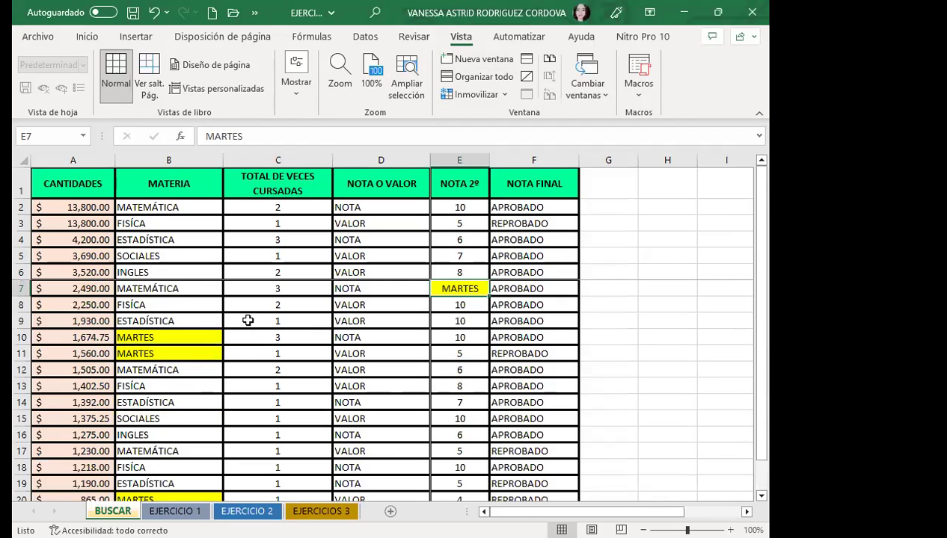
key(Right)
key(Right)
key(Right)
key(Right)
key(Right)
key(Right)
key(Right)
key(Right)
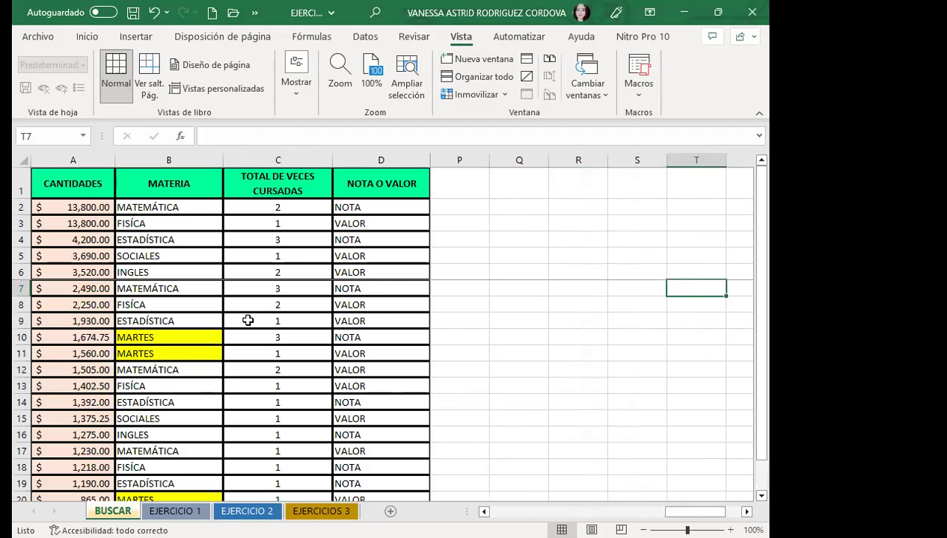
key(Right)
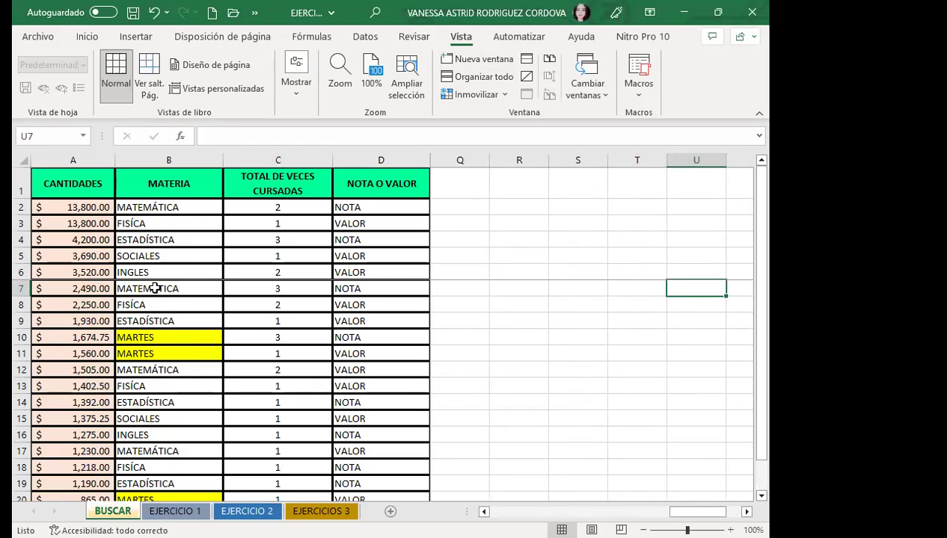
click(469, 95)
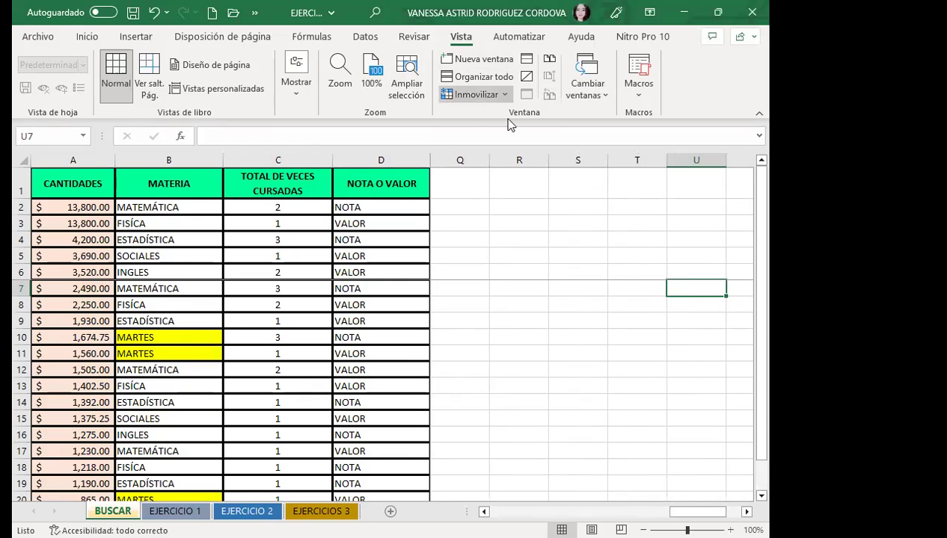
click(507, 123)
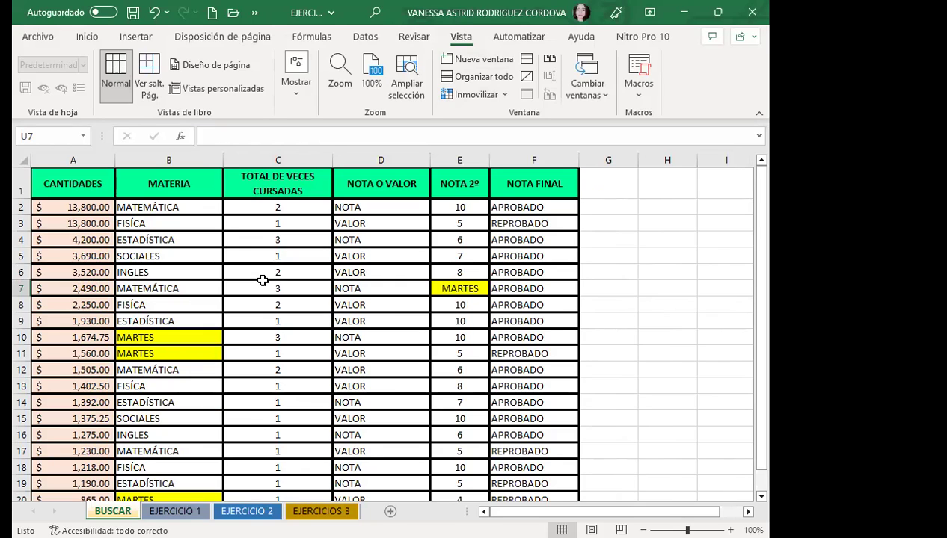
click(511, 97)
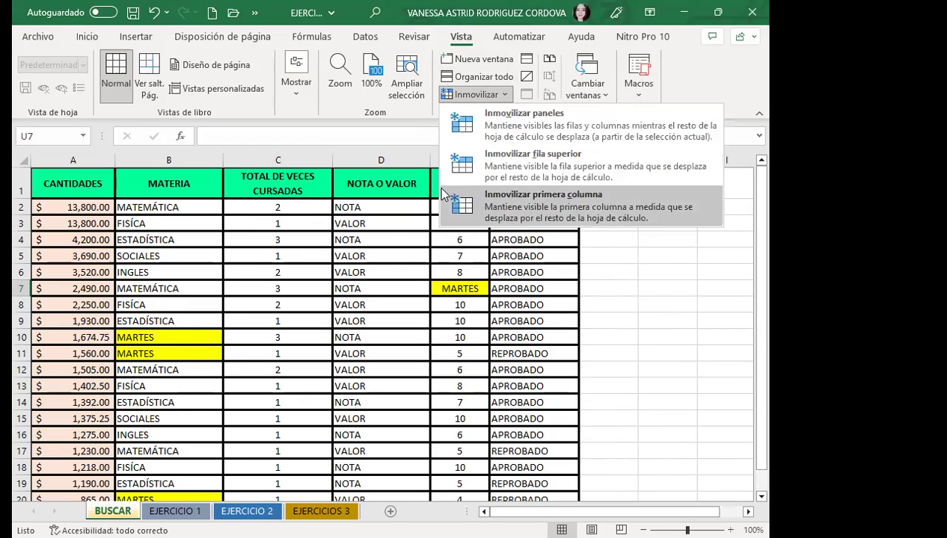
- Freeze the top row as a header with Inmovilizar fila superior
click(359, 296)
click(456, 454)
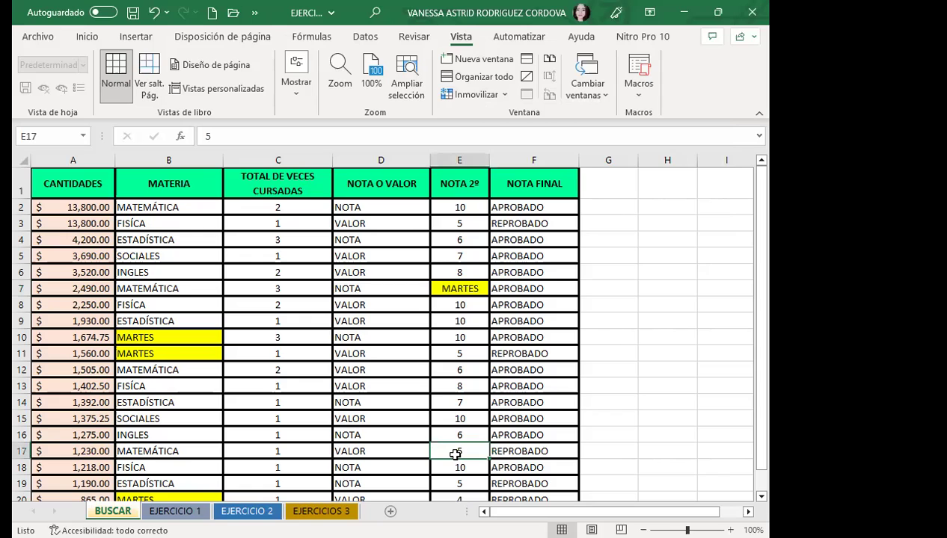
click(460, 94)
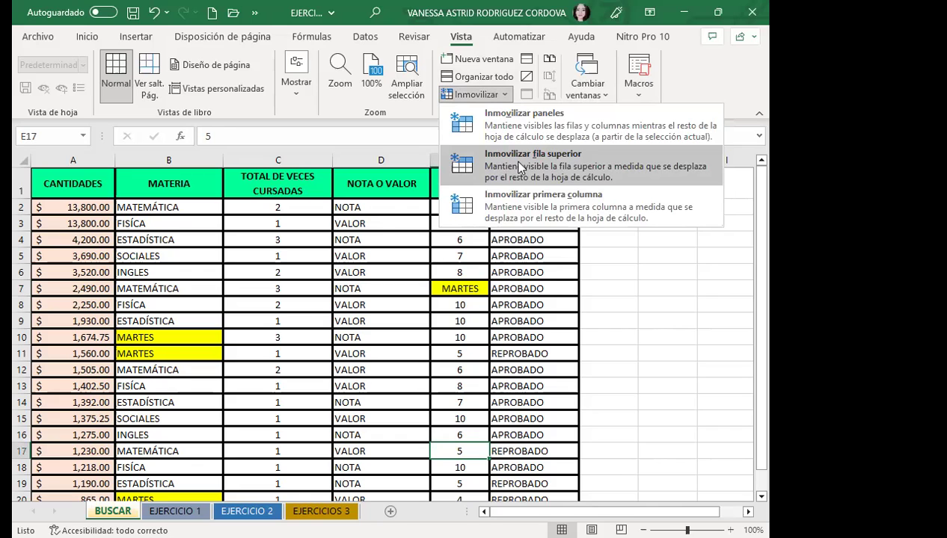
click(519, 168)
- Scroll past row 100 to confirm the headers stay visible, then select I11
scroll(309, 314, down, 8)
scroll(308, 314, down, 4)
scroll(309, 314, down, 5)
scroll(308, 314, down, 6)
scroll(308, 314, down, 7)
scroll(308, 314, down, 6)
scroll(308, 314, down, 6)
scroll(308, 314, down, 3)
drag(763, 453, 763, 163)
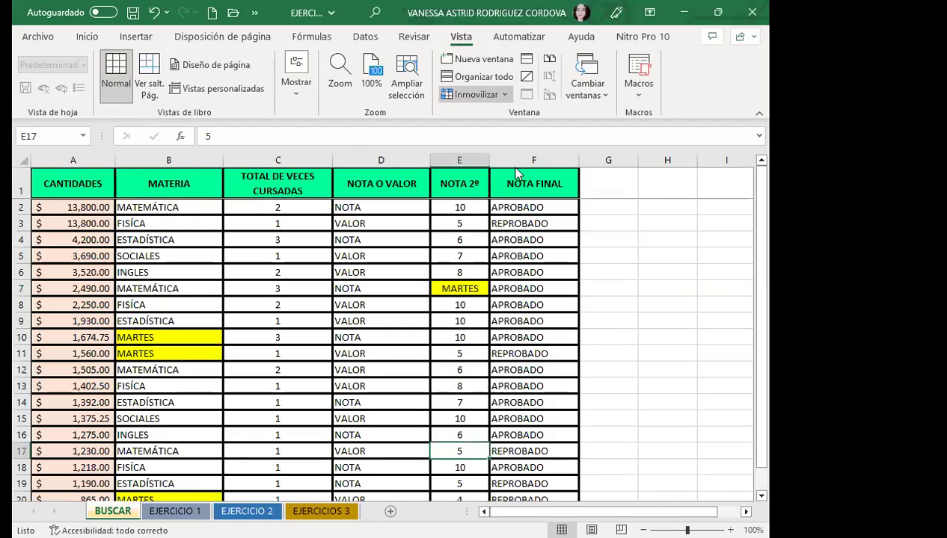
click(437, 402)
click(703, 349)
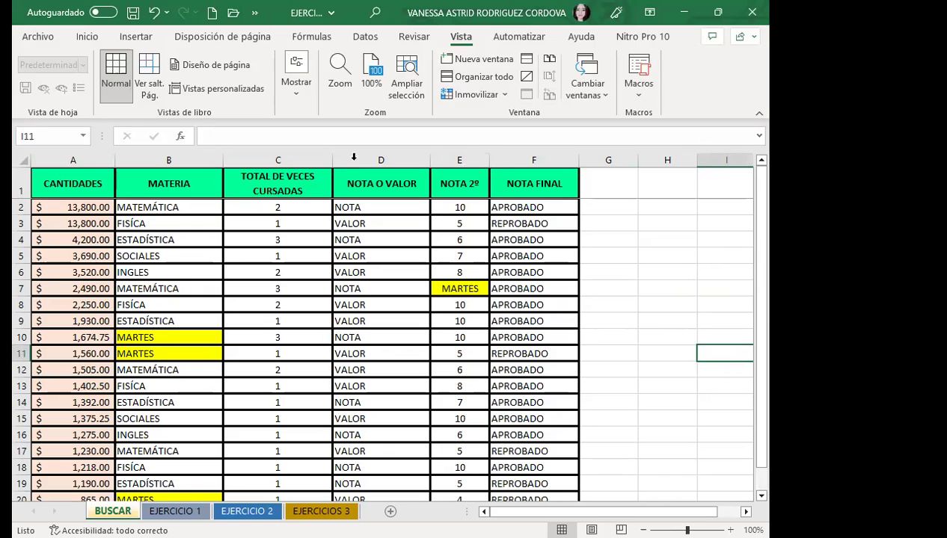
- Freeze the first column, CANTIDADES, and scroll right to confirm it stays visible
click(473, 92)
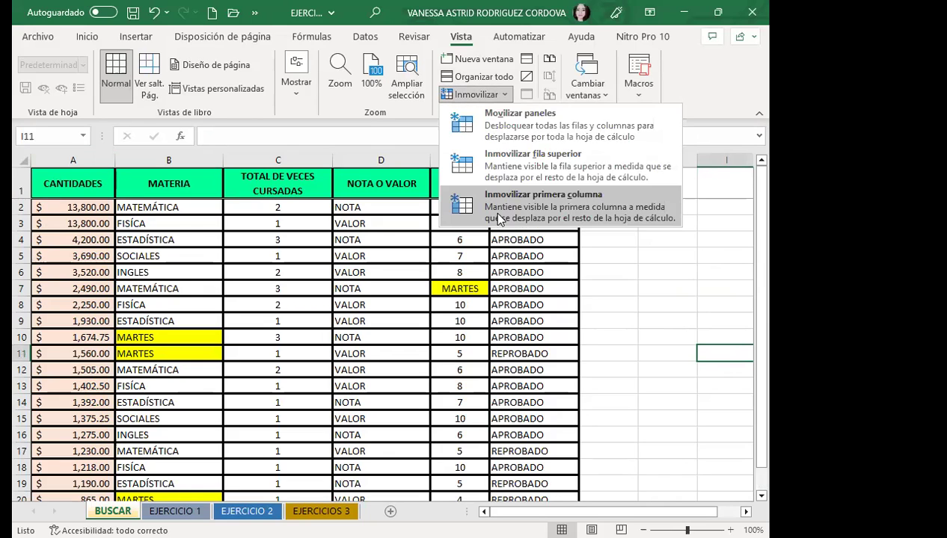
click(534, 206)
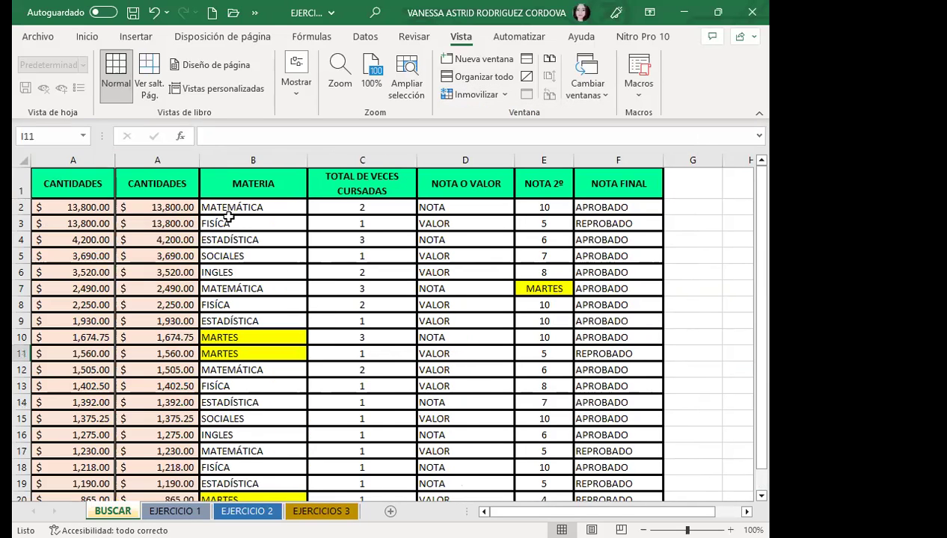
click(746, 511)
scroll(393, 338, right, 10)
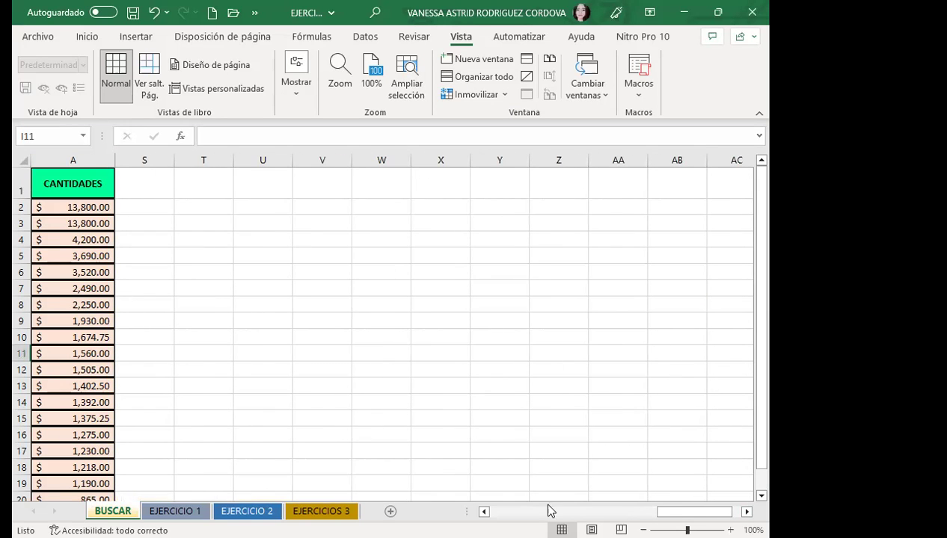
drag(676, 512, 318, 468)
- Unfreeze the panes with Movilizar paneles, then select cells E7, C11, C12 and D8
click(321, 288)
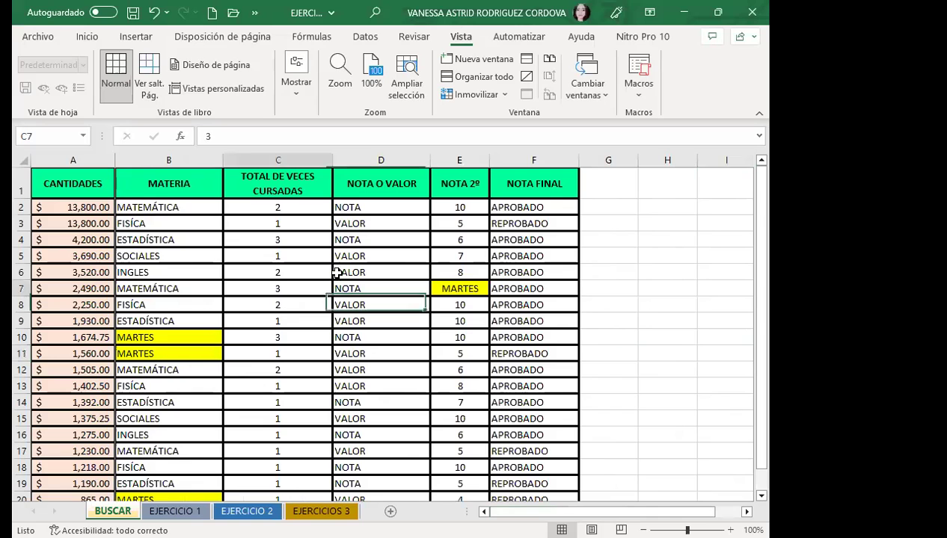
click(494, 95)
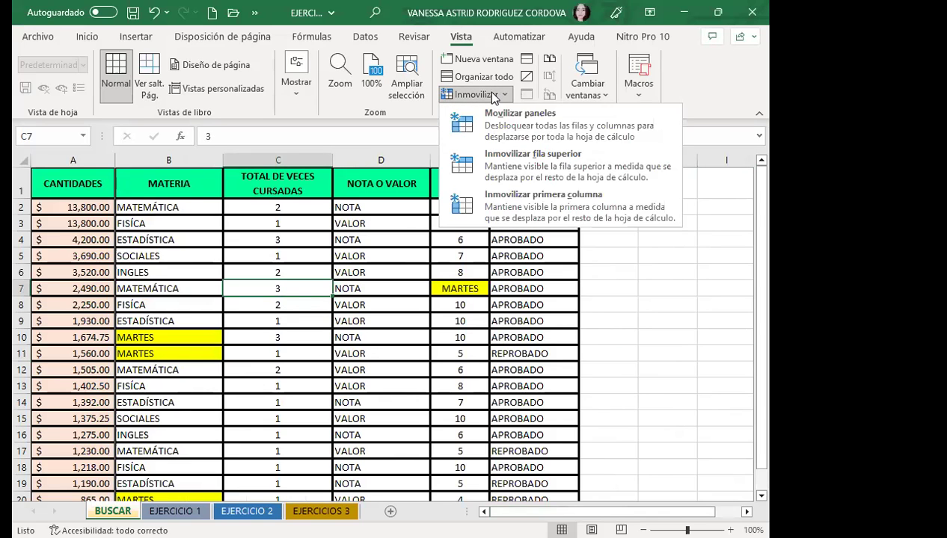
click(521, 127)
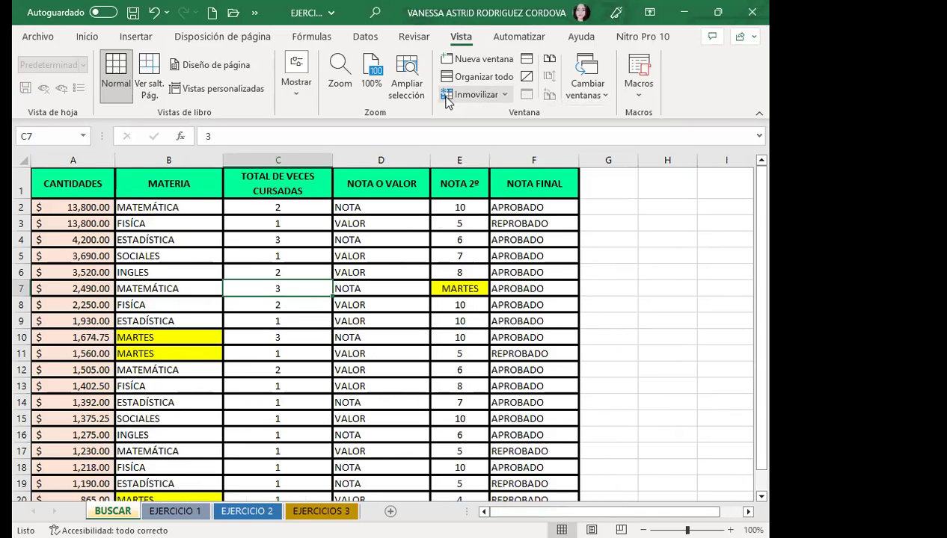
click(476, 95)
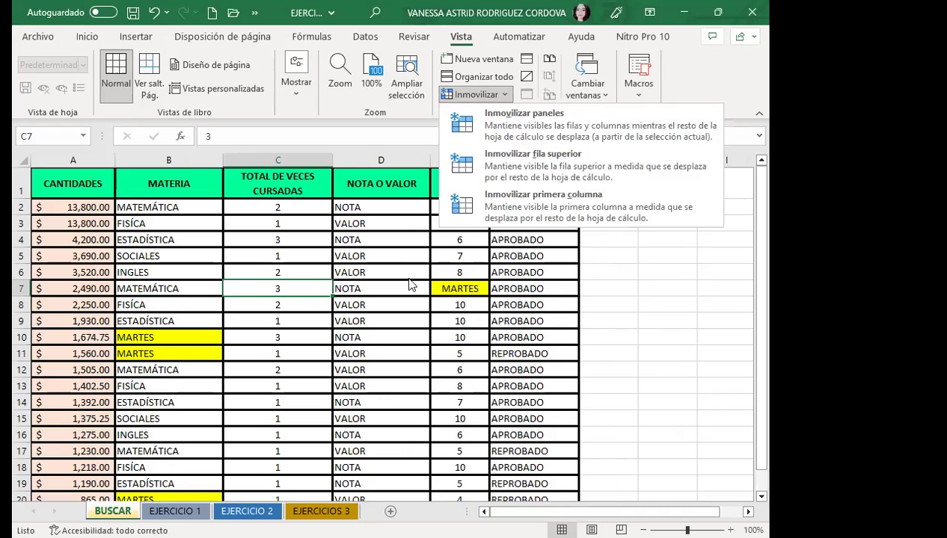
click(459, 289)
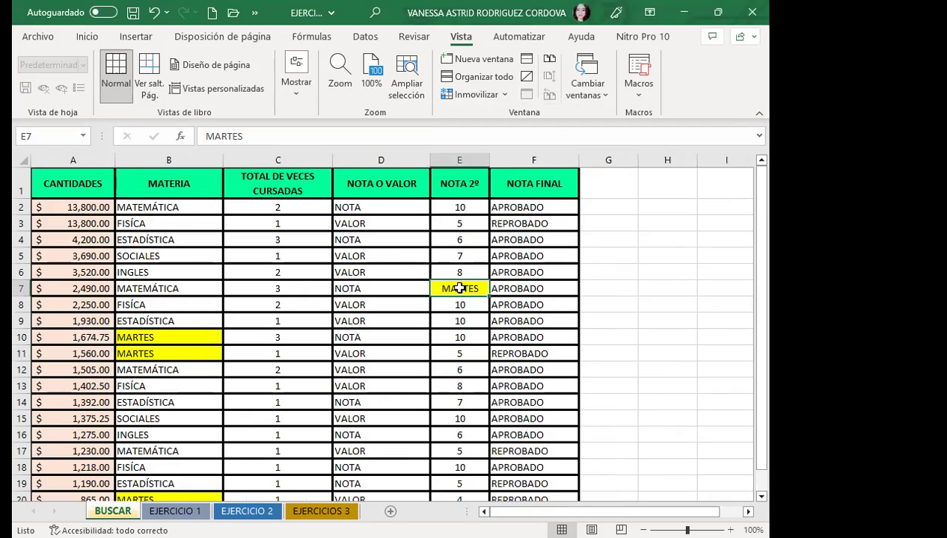
click(312, 352)
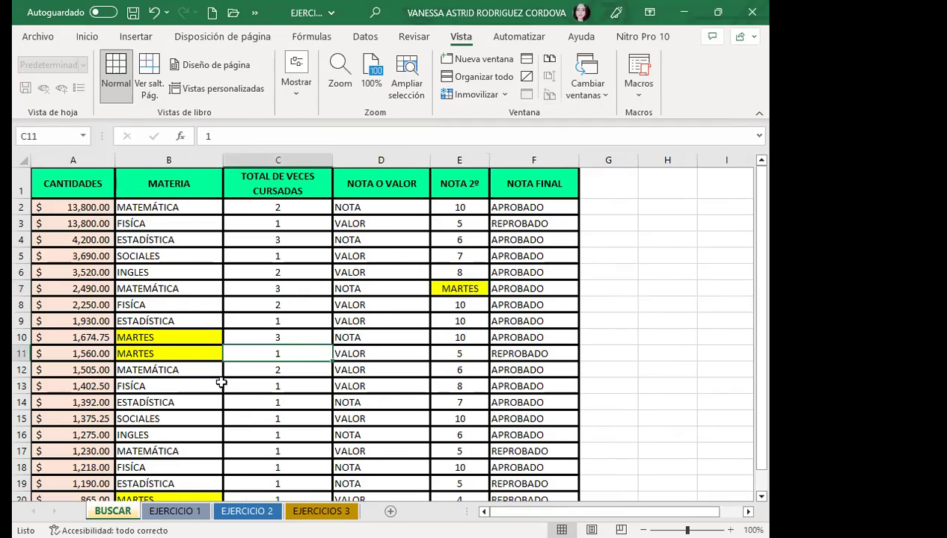
click(312, 370)
click(349, 299)
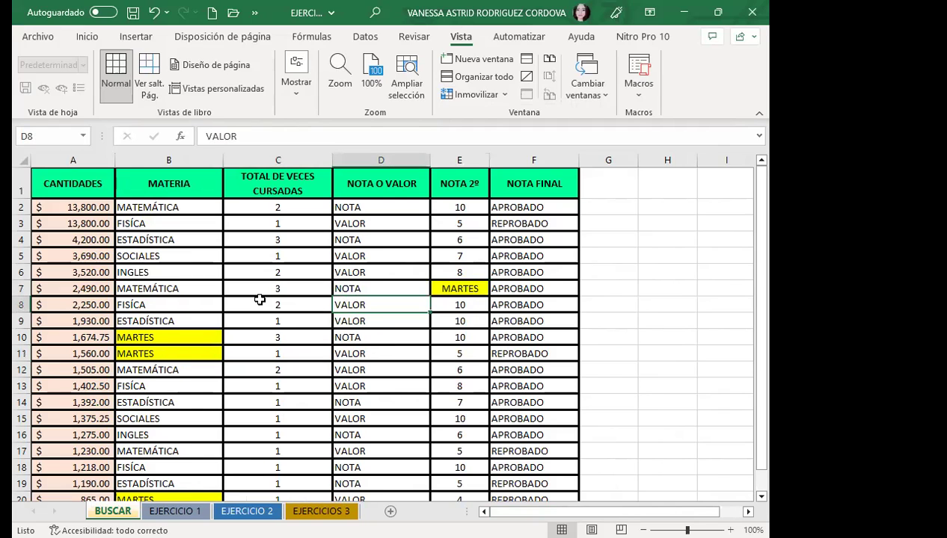
- Open Find and Replace with Ctrl+B and clear the old MARTES replacement text
key(ctrl+b)
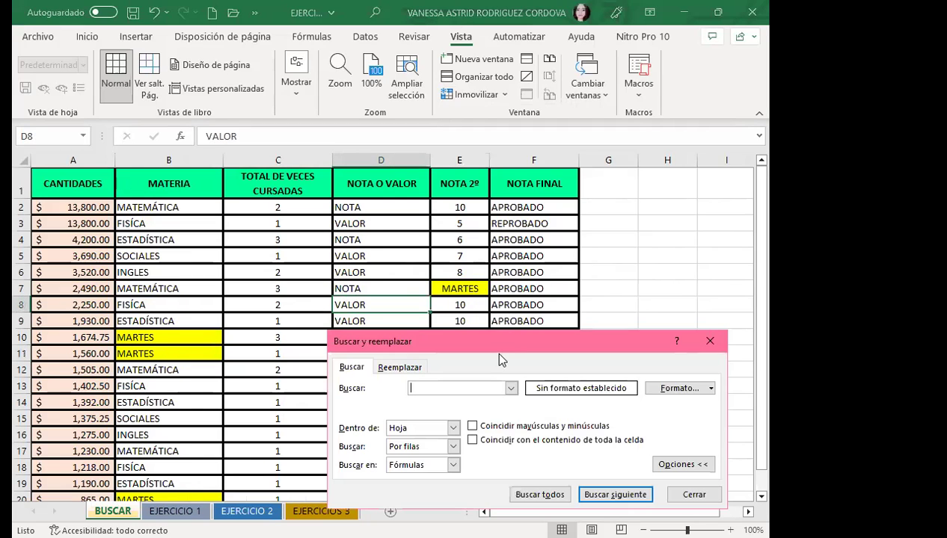
drag(366, 341, 369, 183)
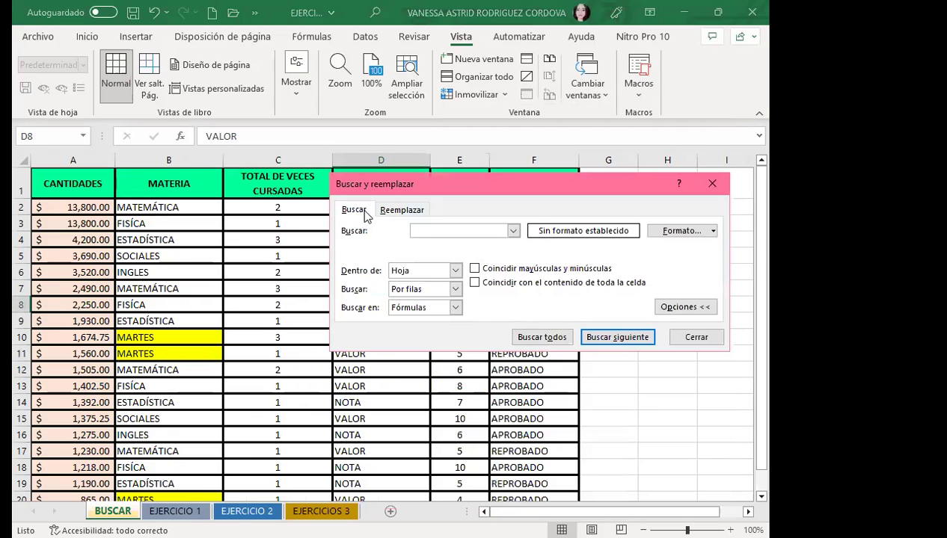
click(401, 210)
drag(486, 248, 368, 248)
key(BackSpace)
click(353, 210)
- Set the search format to cell A1's green header format using Elegir formato de celda
click(713, 232)
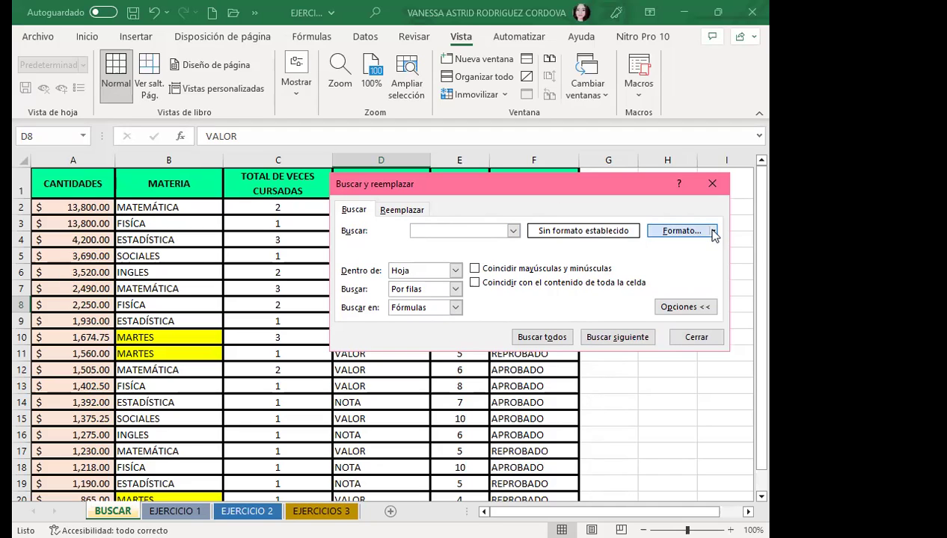
click(712, 233)
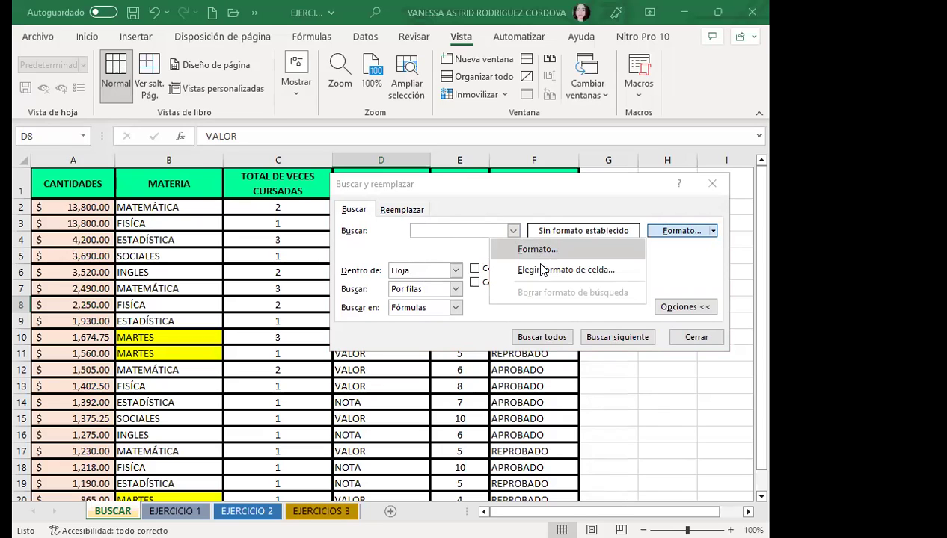
click(491, 248)
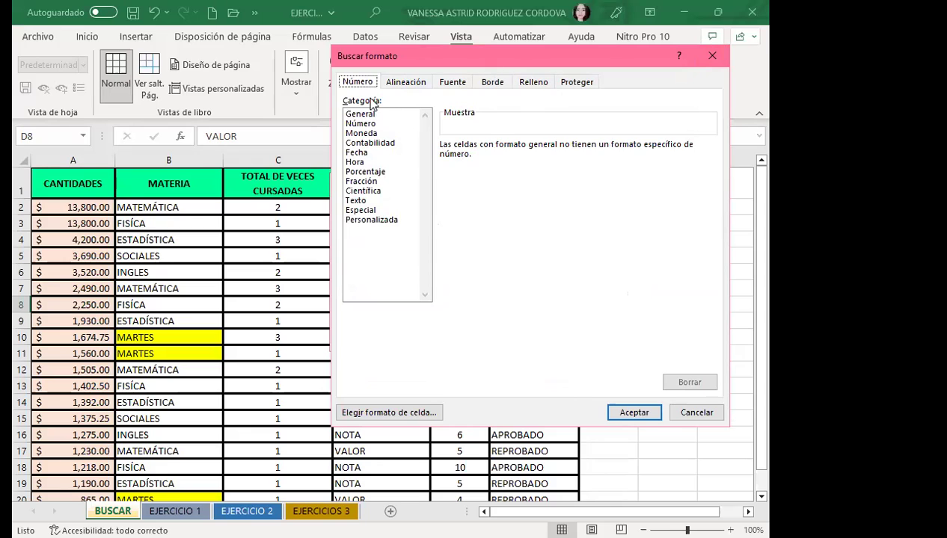
click(690, 410)
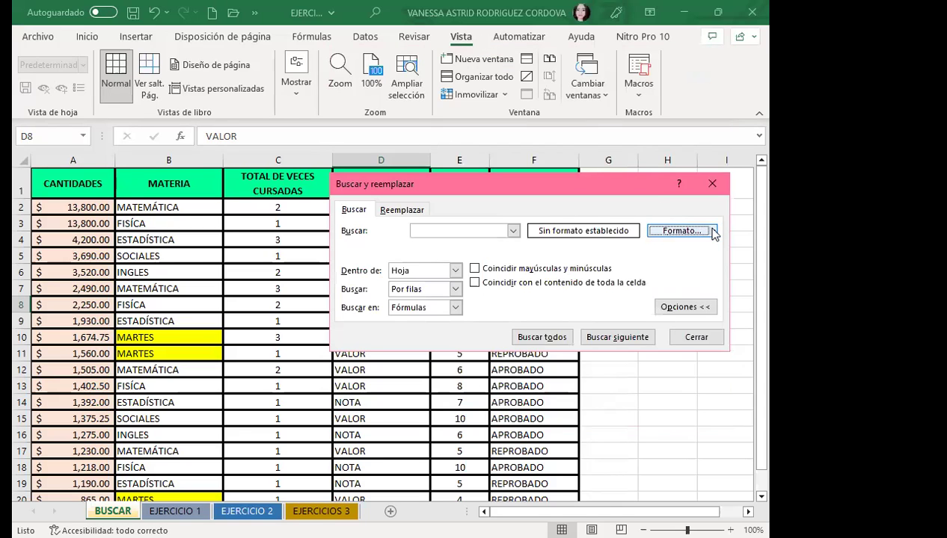
click(713, 232)
click(550, 267)
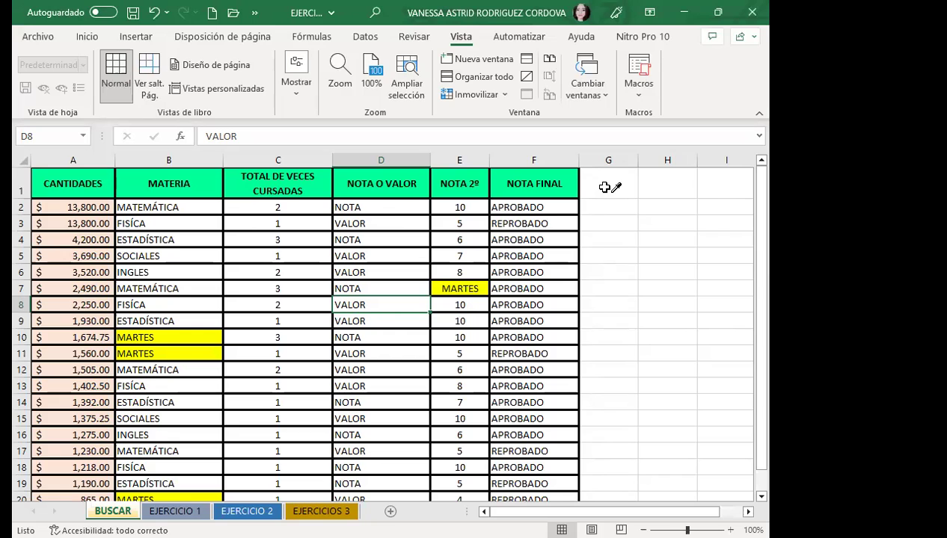
click(84, 182)
click(84, 181)
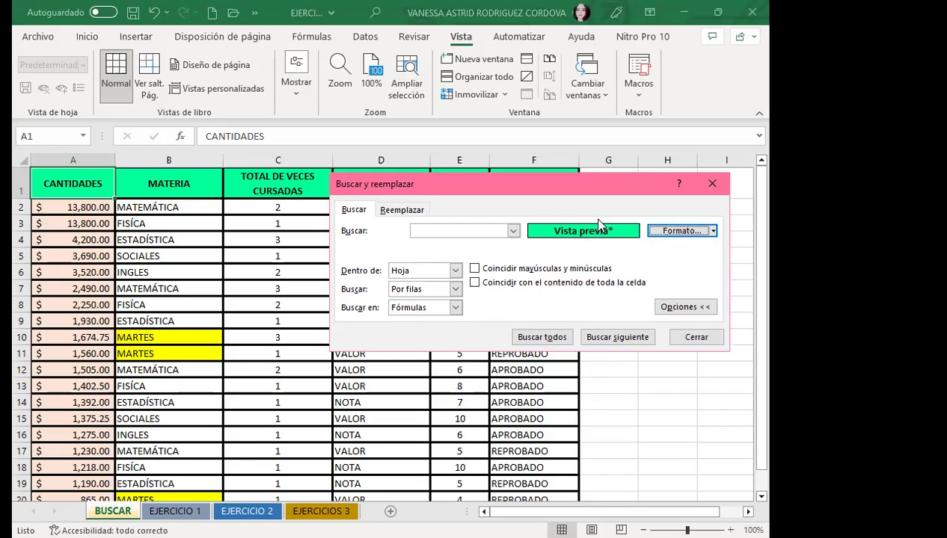
- On the Replace page, set the replacement format to a dark orange-to-white gradient fill
click(403, 211)
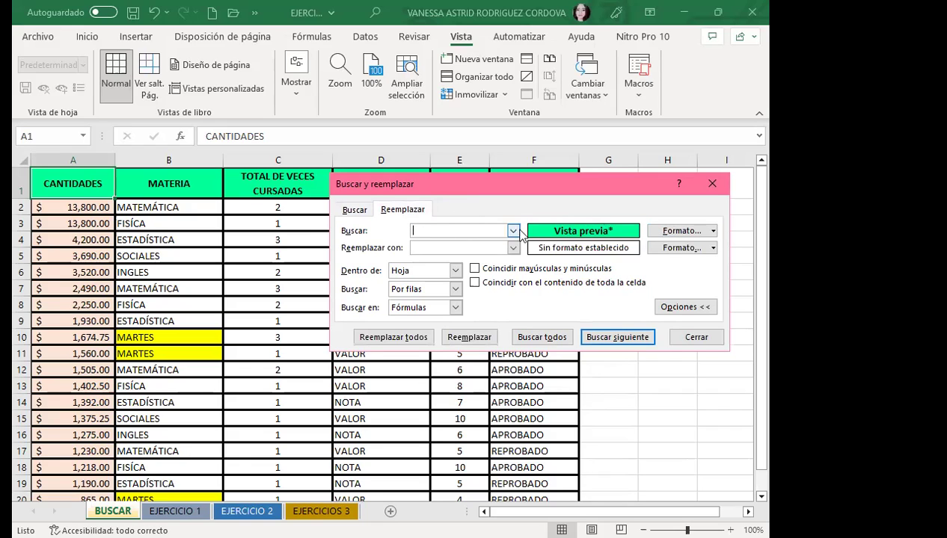
click(669, 255)
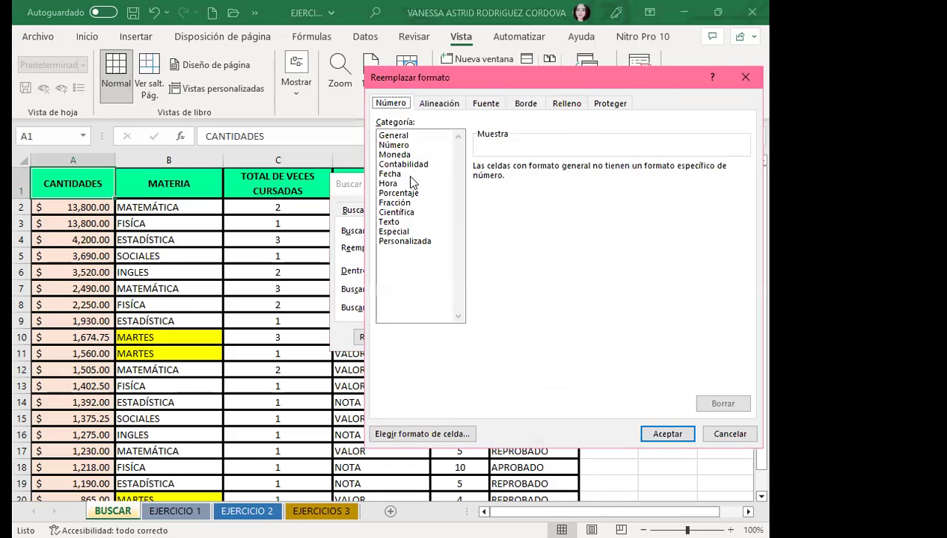
click(527, 105)
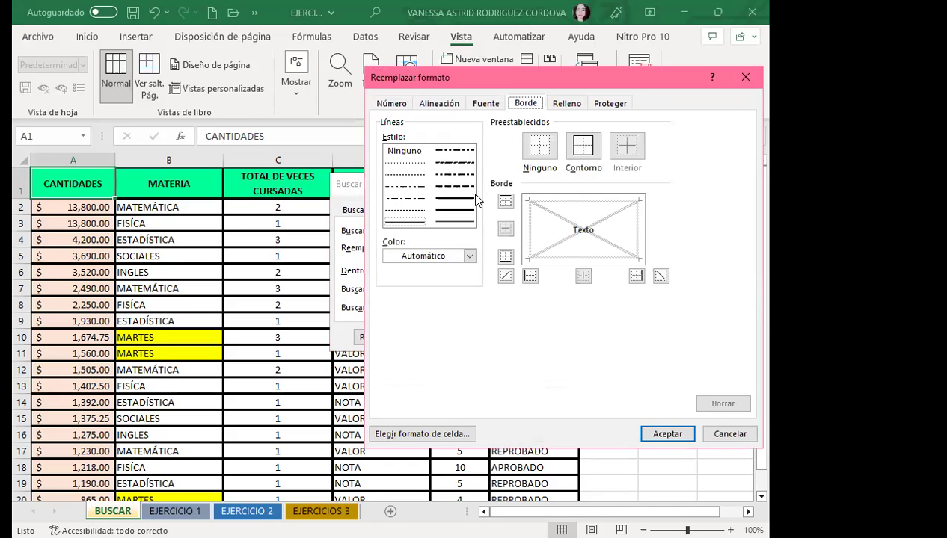
click(560, 108)
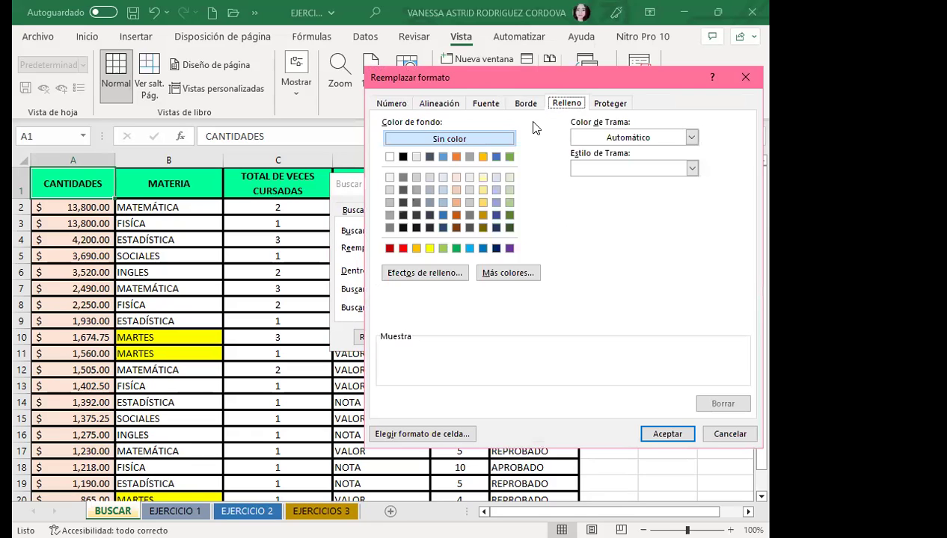
click(427, 274)
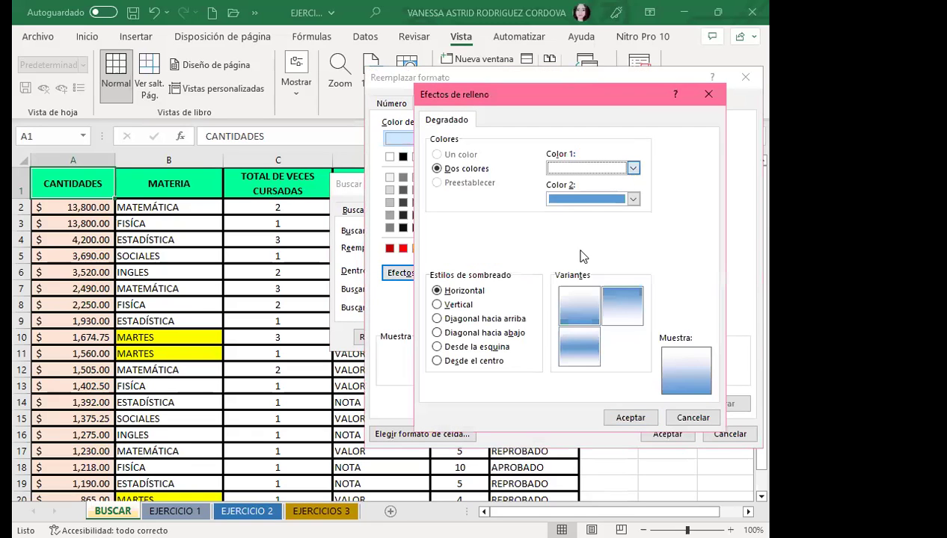
click(632, 167)
click(591, 244)
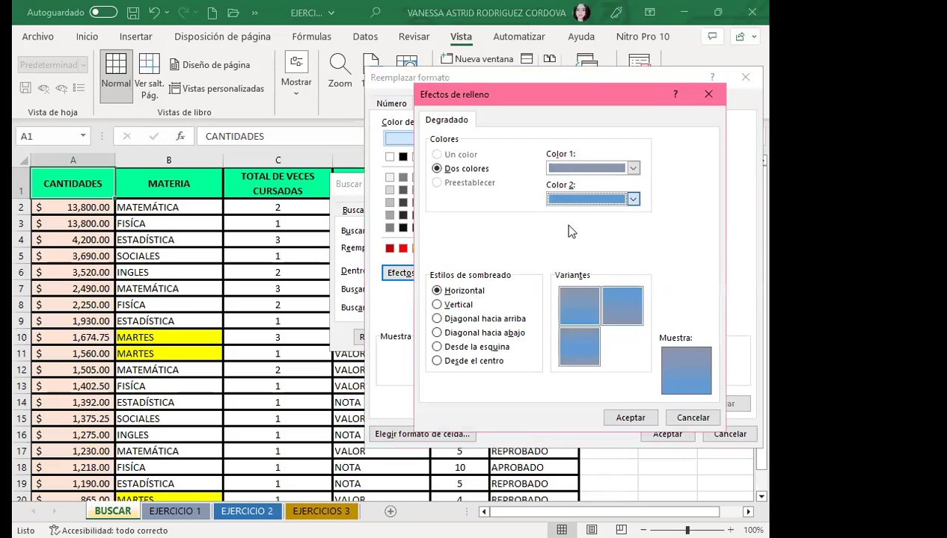
click(632, 199)
click(554, 235)
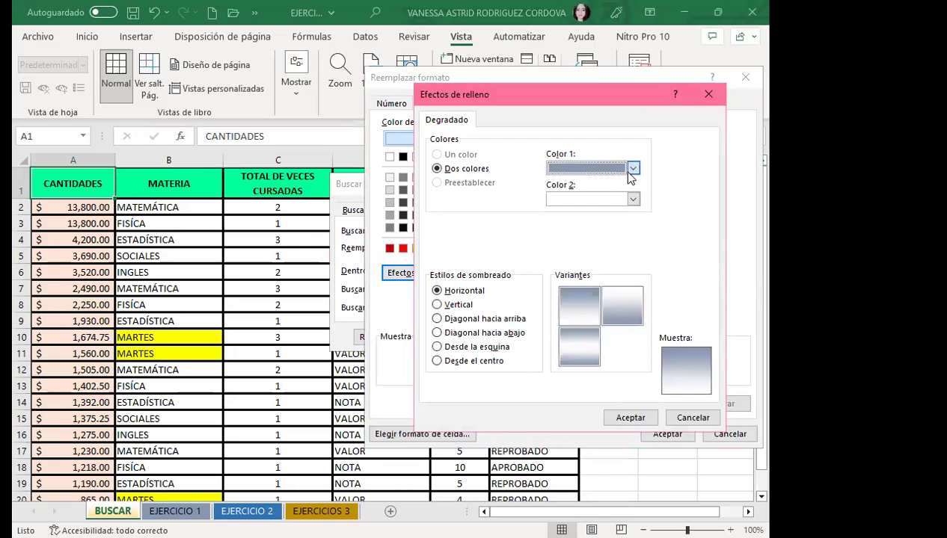
click(633, 167)
click(616, 252)
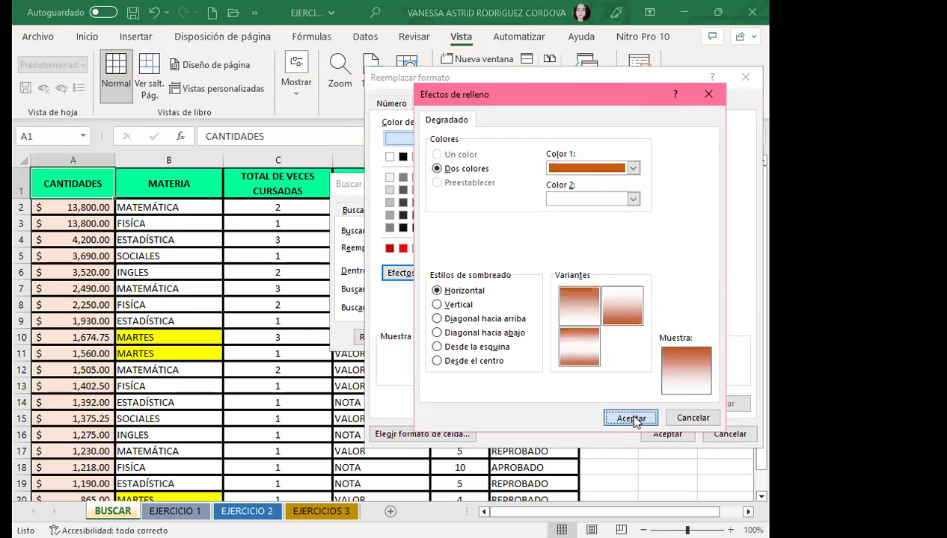
click(632, 418)
click(668, 435)
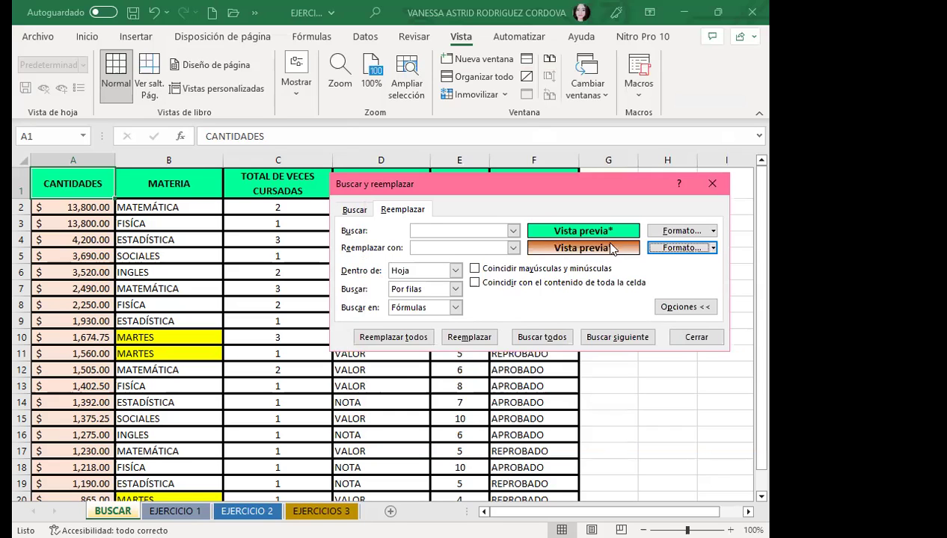
- Replace all green header formats with the orange gradient, accept the 5 replacements, and close the dialog
click(395, 340)
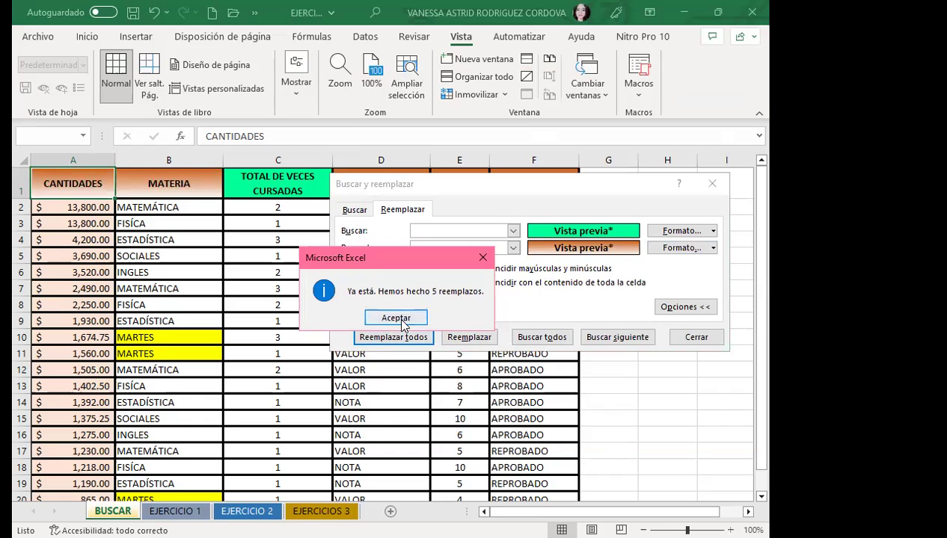
click(397, 320)
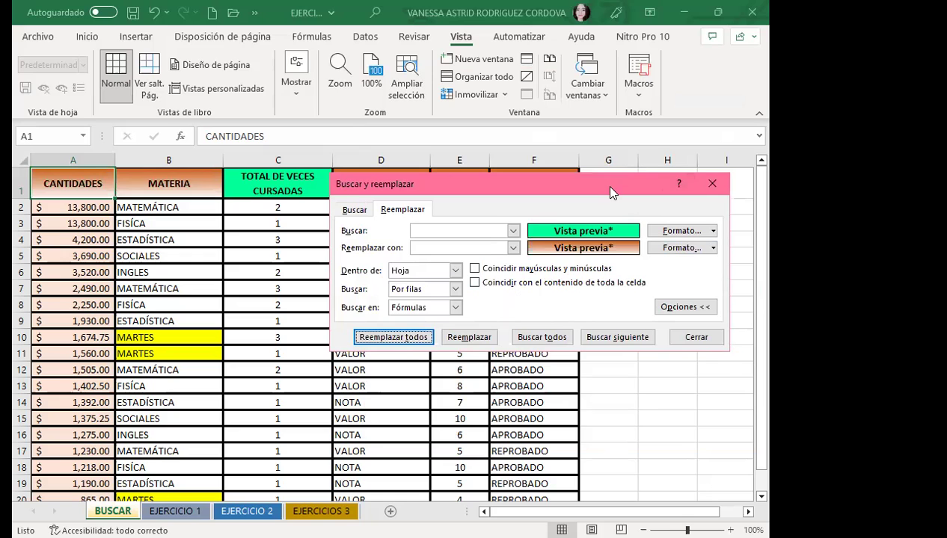
drag(610, 192, 610, 218)
click(712, 209)
- Inspect cells C2, C1 (TOTAL DE VECES CURSADAS) and B1 (MATERIA)
click(298, 203)
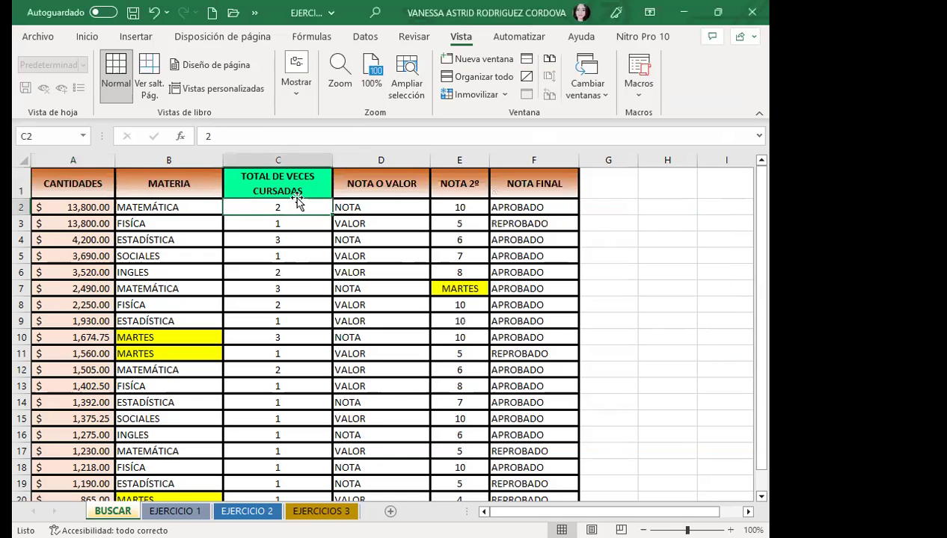
click(307, 182)
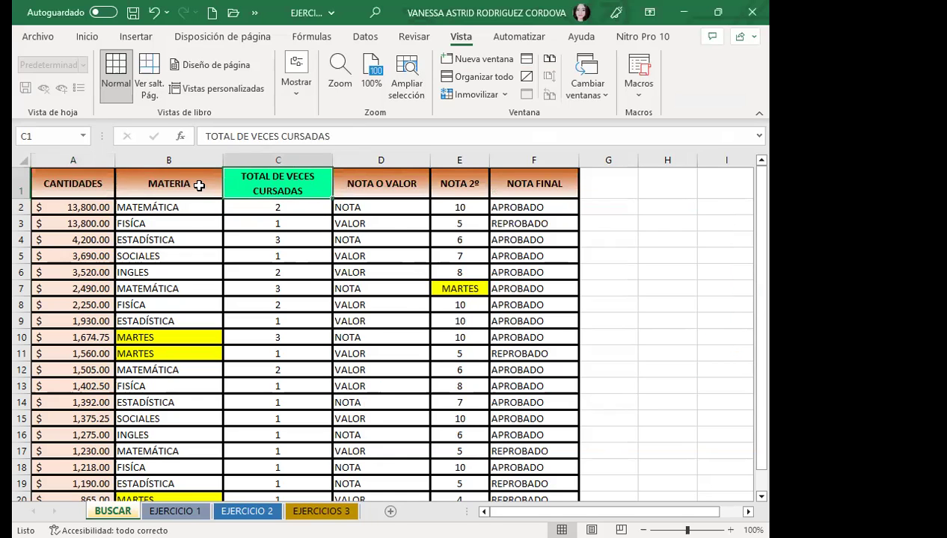
click(197, 185)
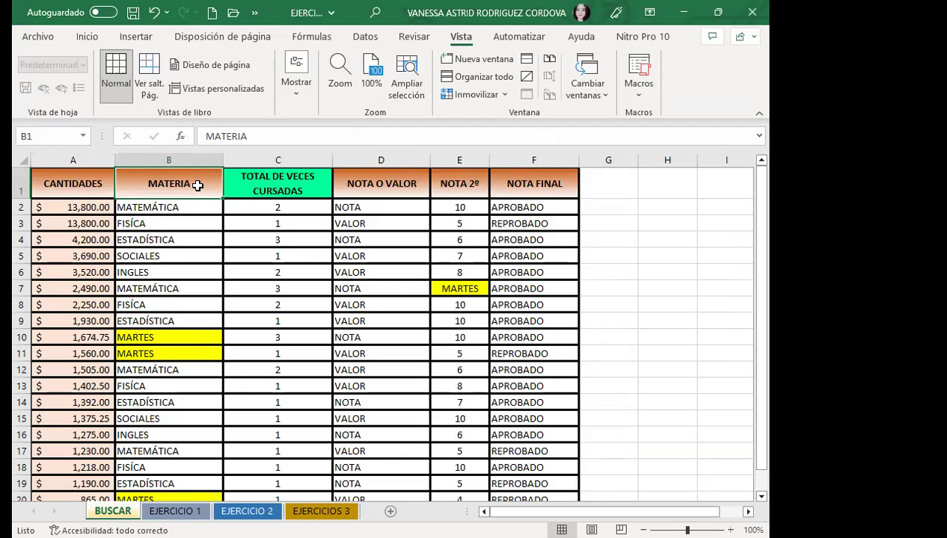
- Inspect the CANTIDADES, MATERIA and TOTAL DE VECES CURSADAS headers, then reopen Find and Replace with Ctrl+B
click(87, 36)
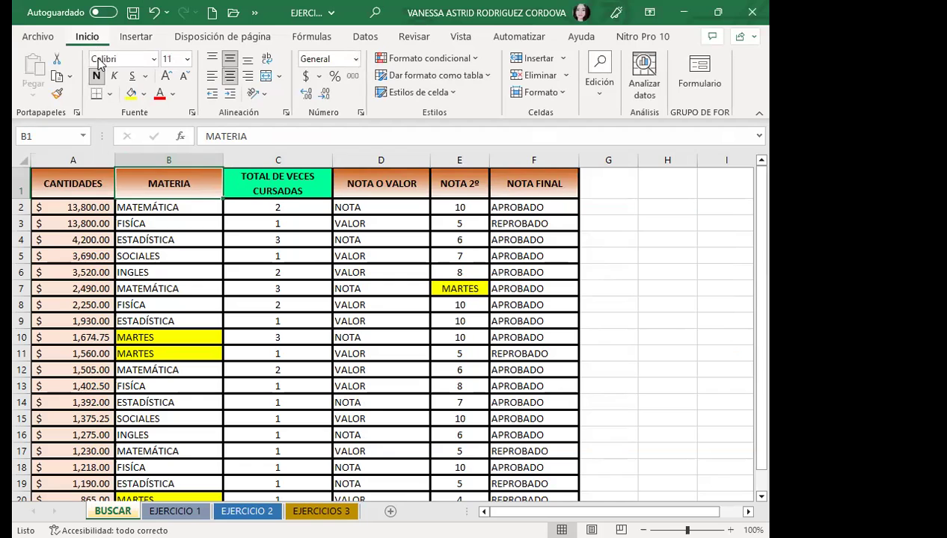
click(73, 181)
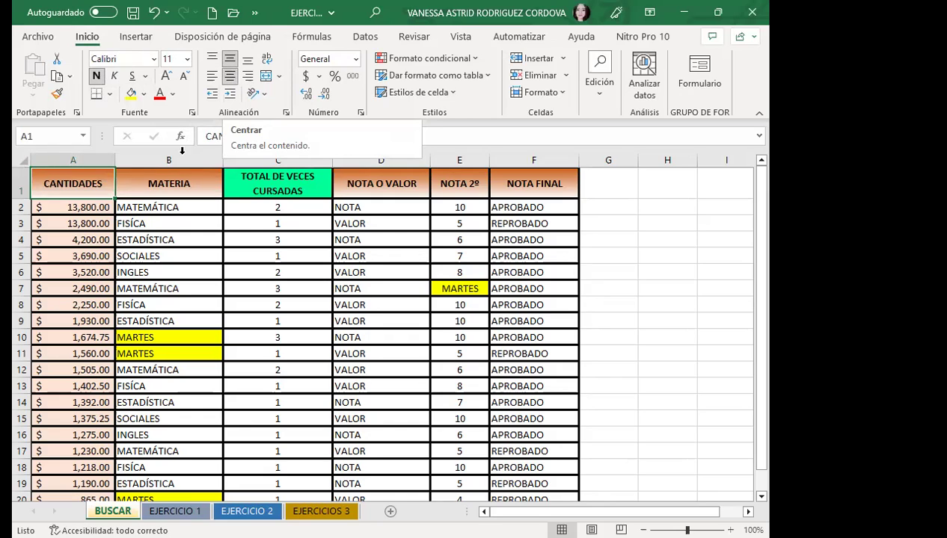
click(166, 178)
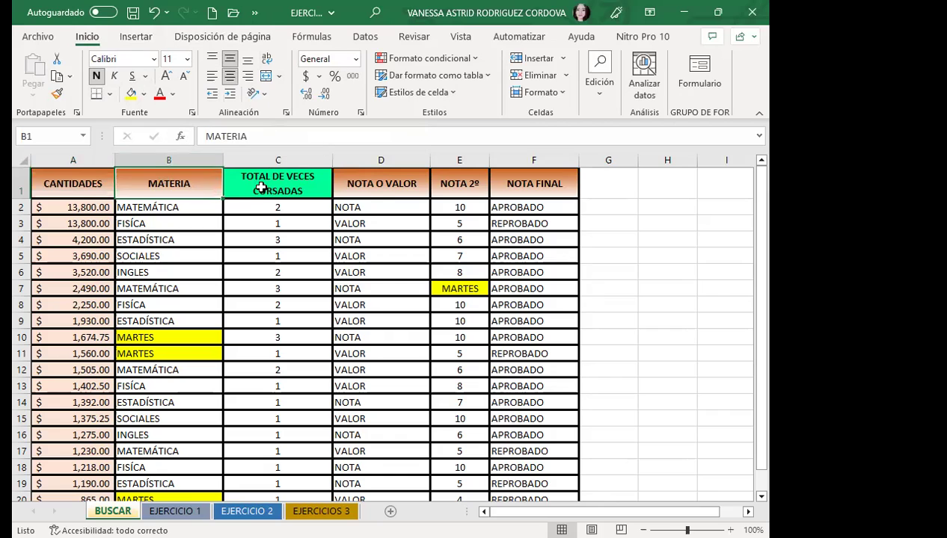
click(260, 190)
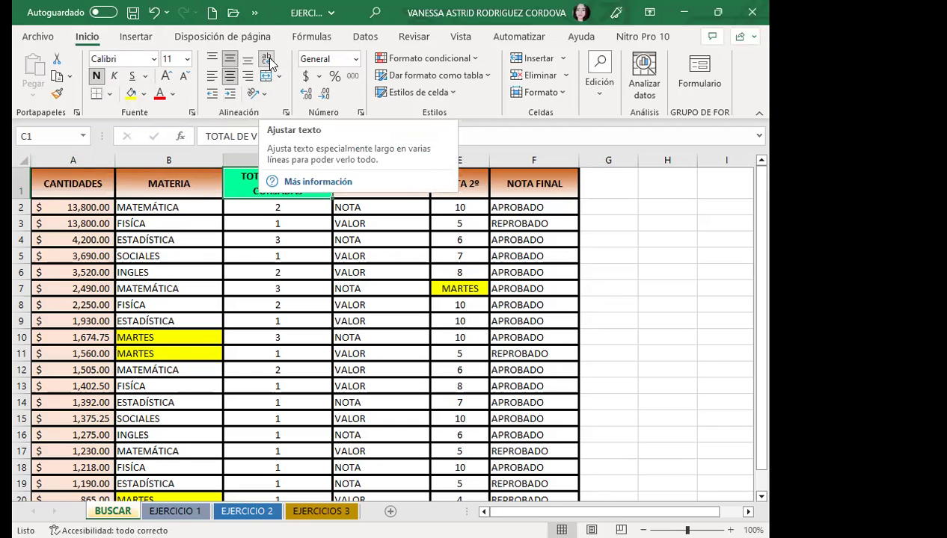
click(175, 190)
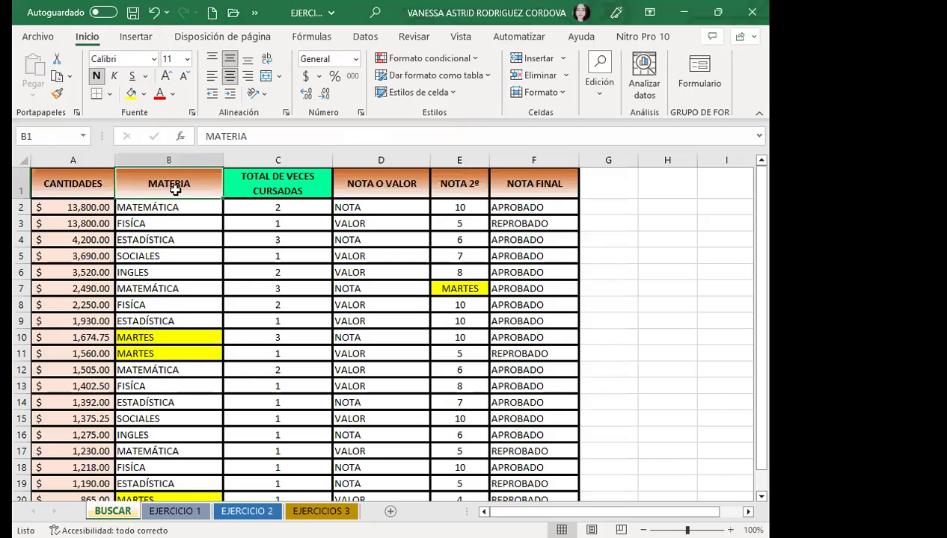
click(92, 186)
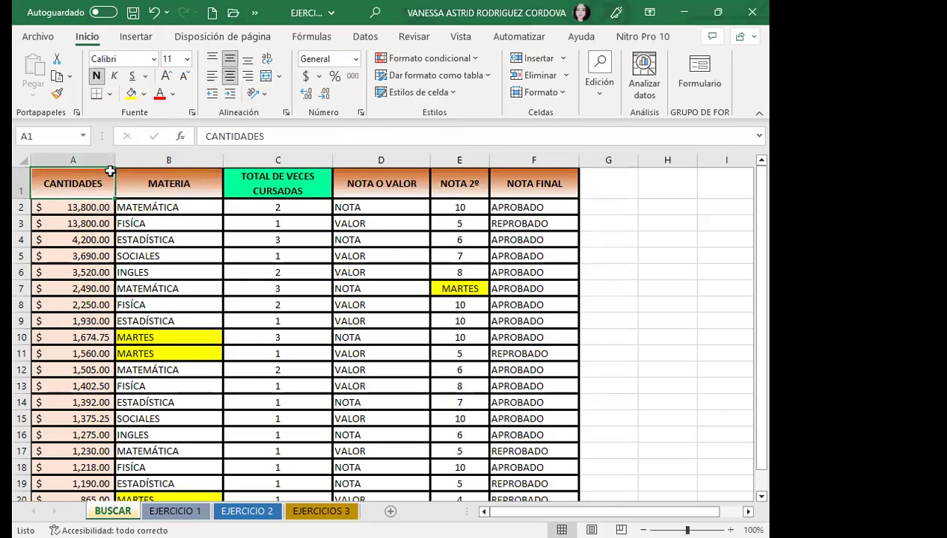
click(258, 187)
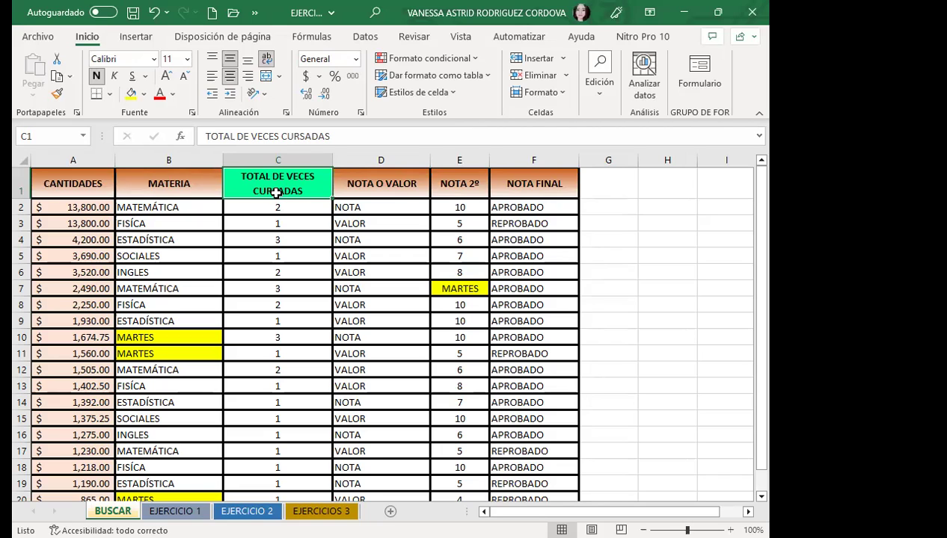
key(ctrl+b)
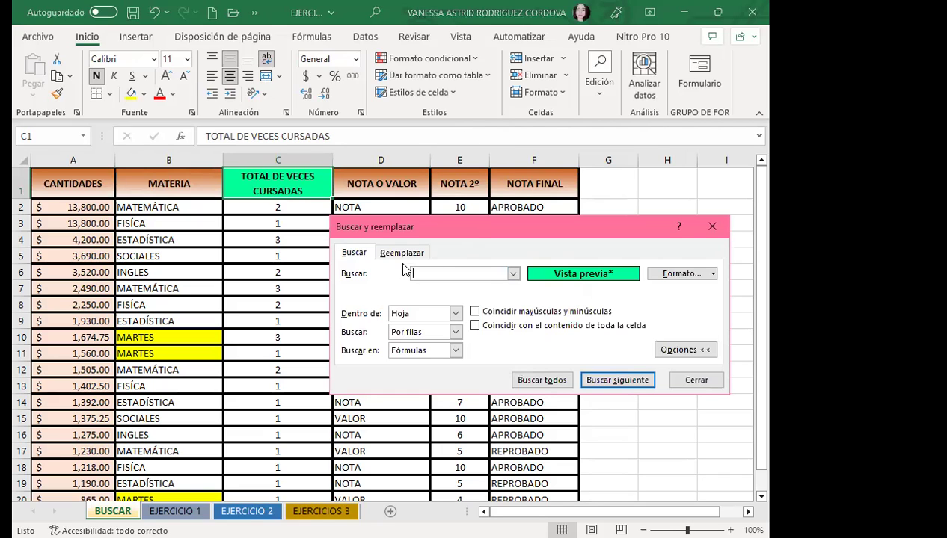
- Clear both the green search format and the orange replacement format on the Replace page
click(402, 253)
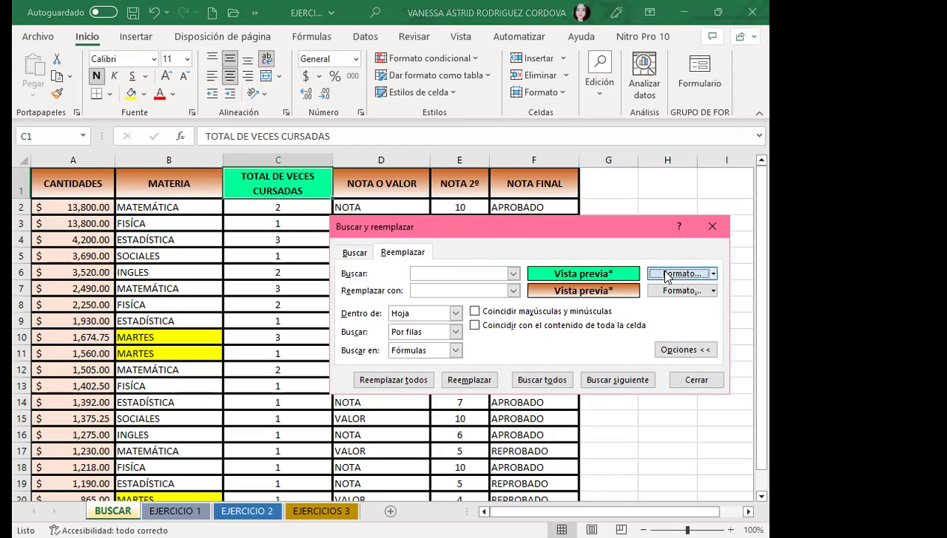
click(649, 275)
click(708, 404)
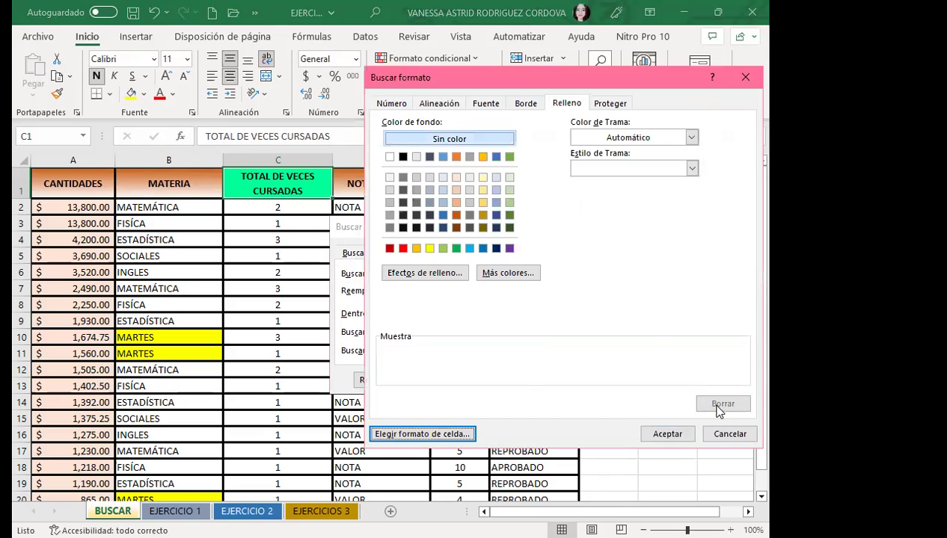
click(729, 434)
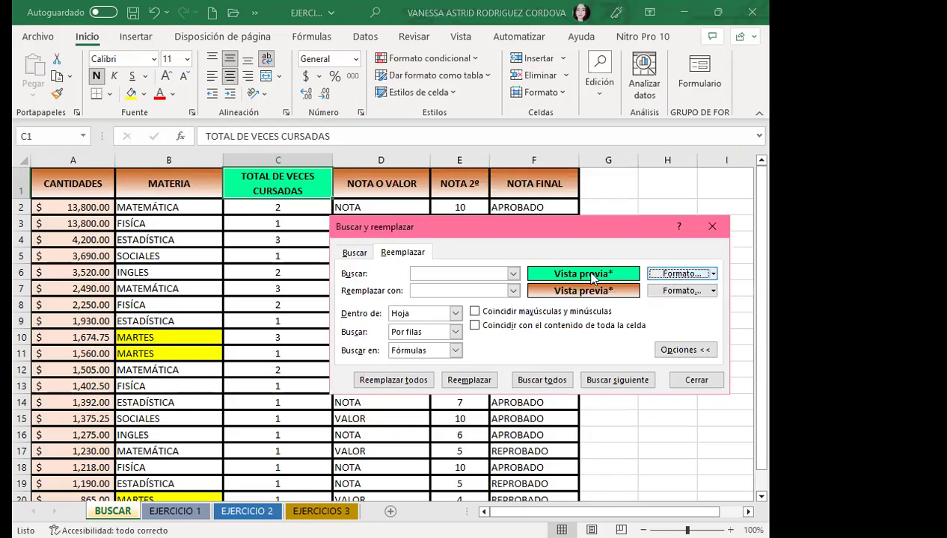
click(713, 274)
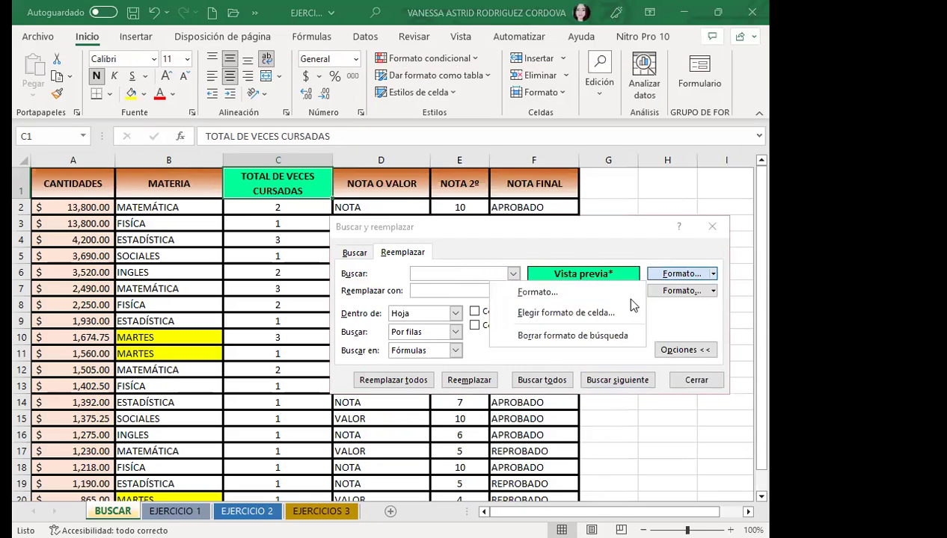
click(537, 337)
click(712, 290)
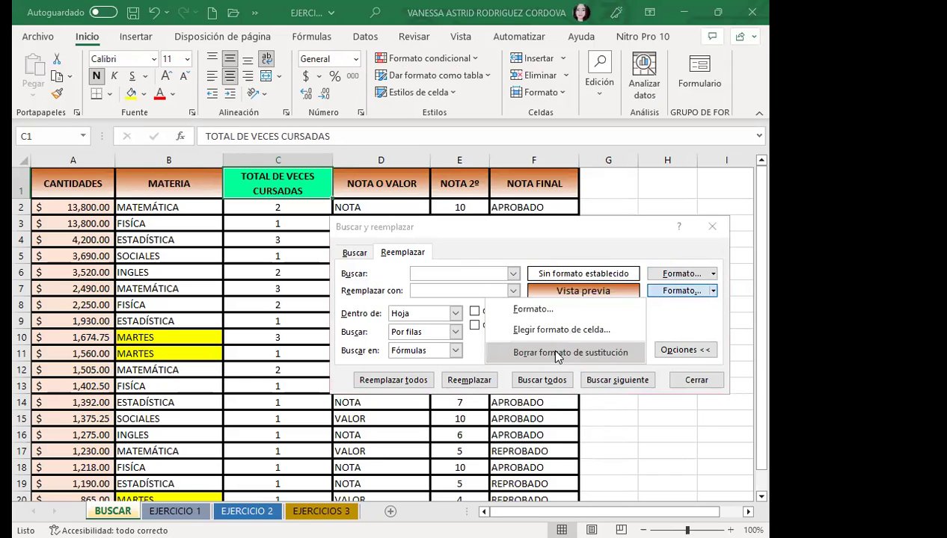
click(553, 353)
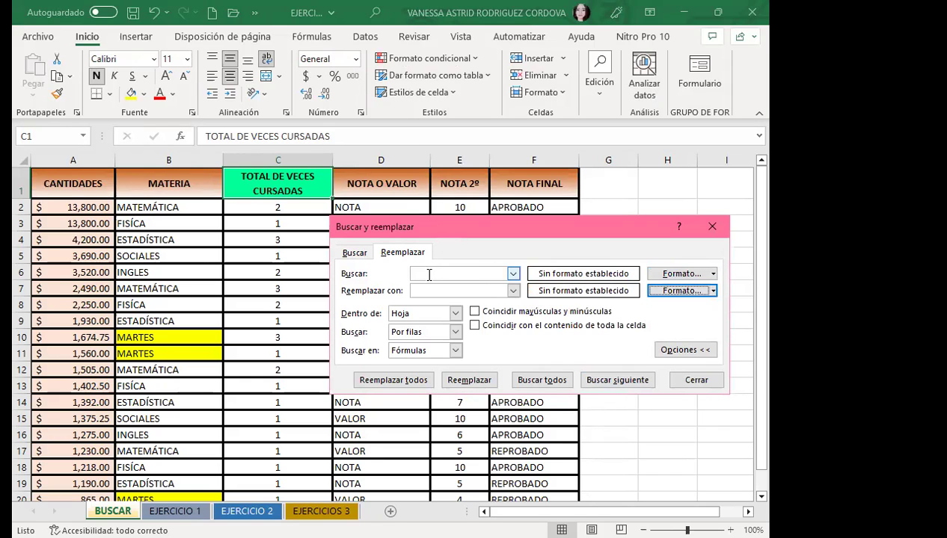
- Return to the Find page and choose to pick the search format from a cell
click(338, 254)
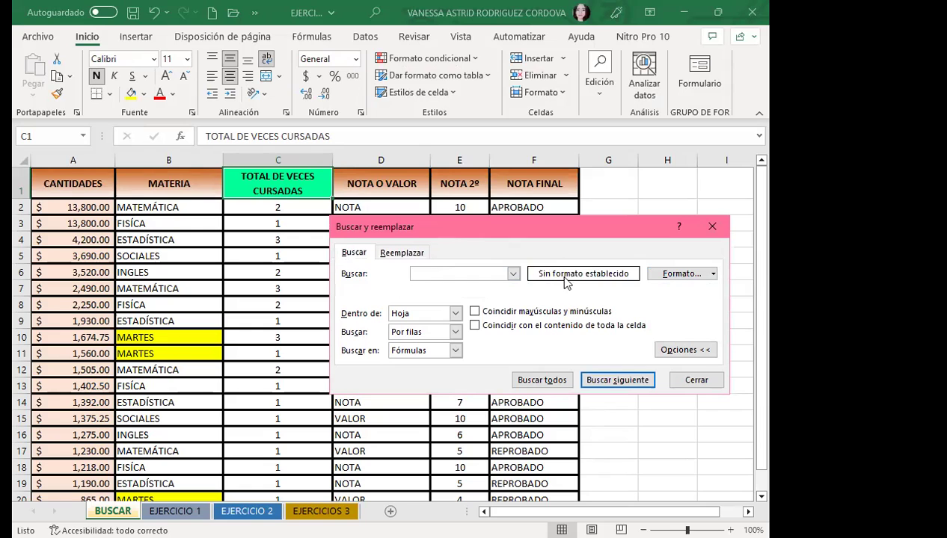
click(672, 276)
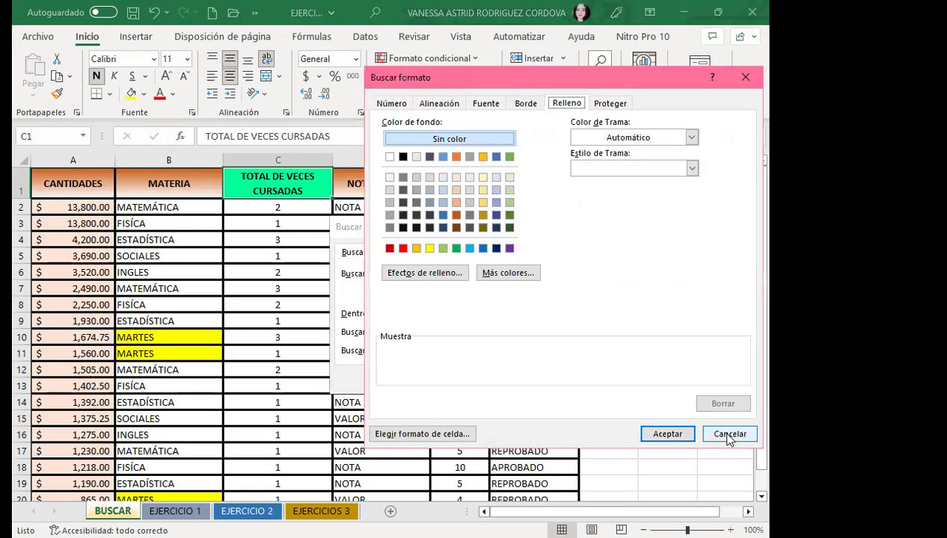
key(Escape)
click(713, 274)
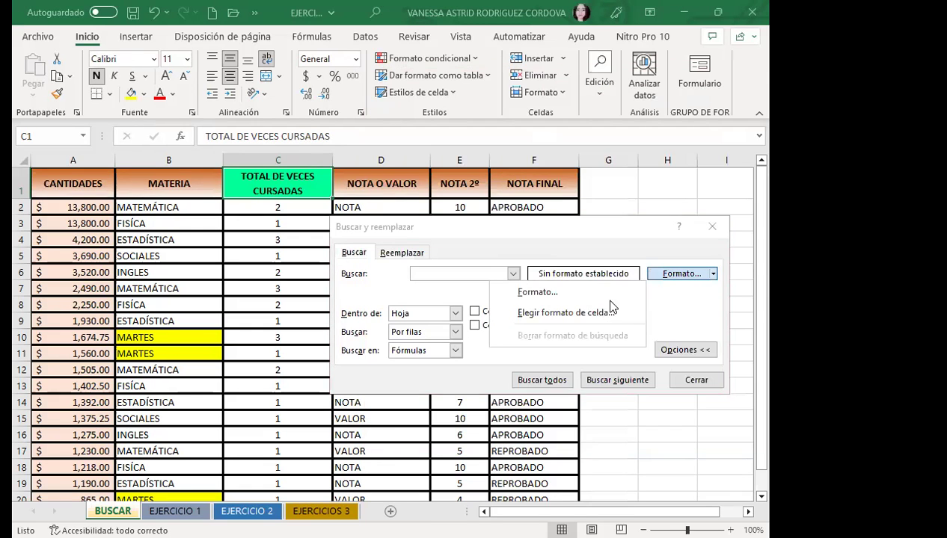
click(559, 312)
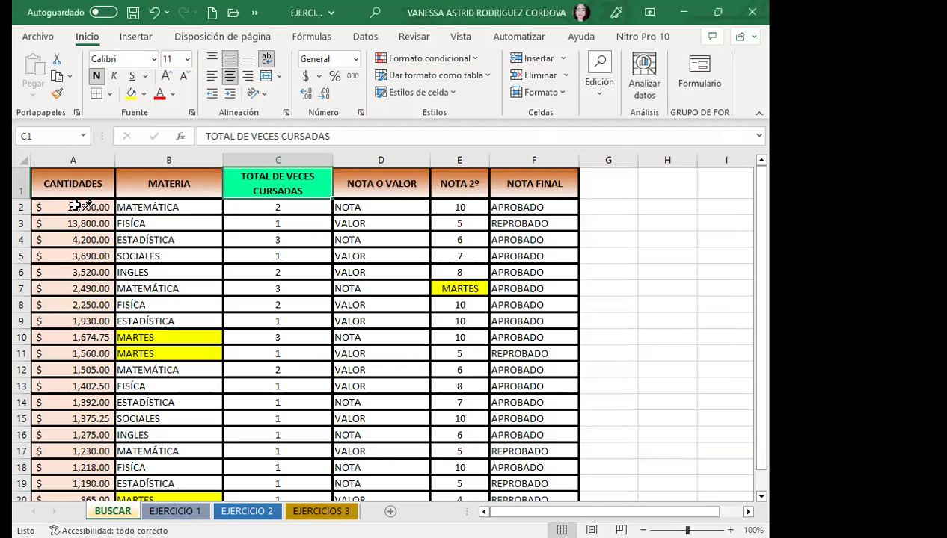
- Replace cell A2's salmon fill with light green fill everywhere, making 19 replacements
click(72, 208)
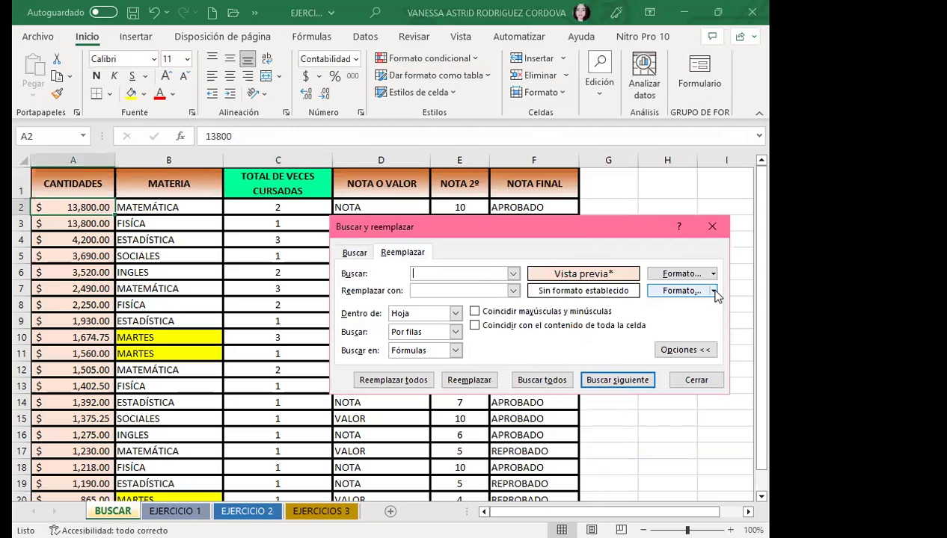
click(713, 291)
click(544, 311)
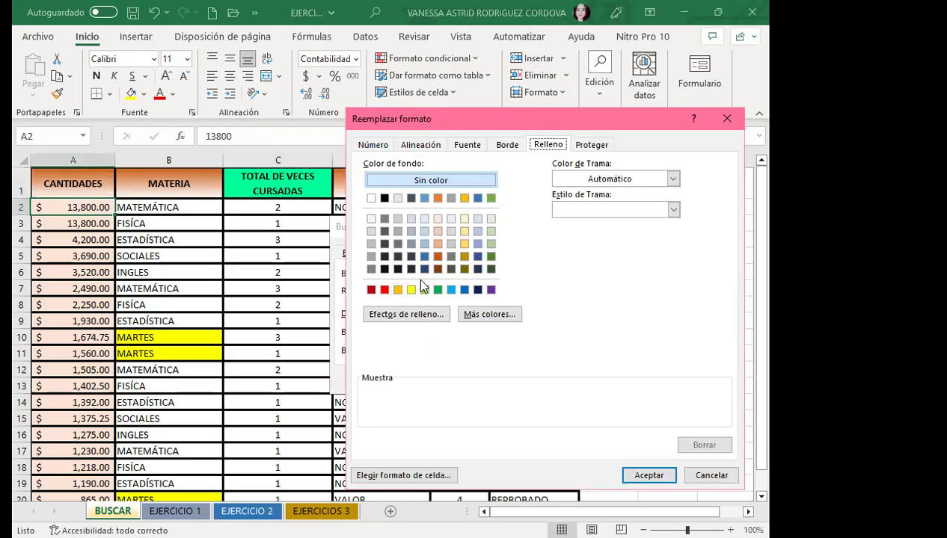
click(491, 244)
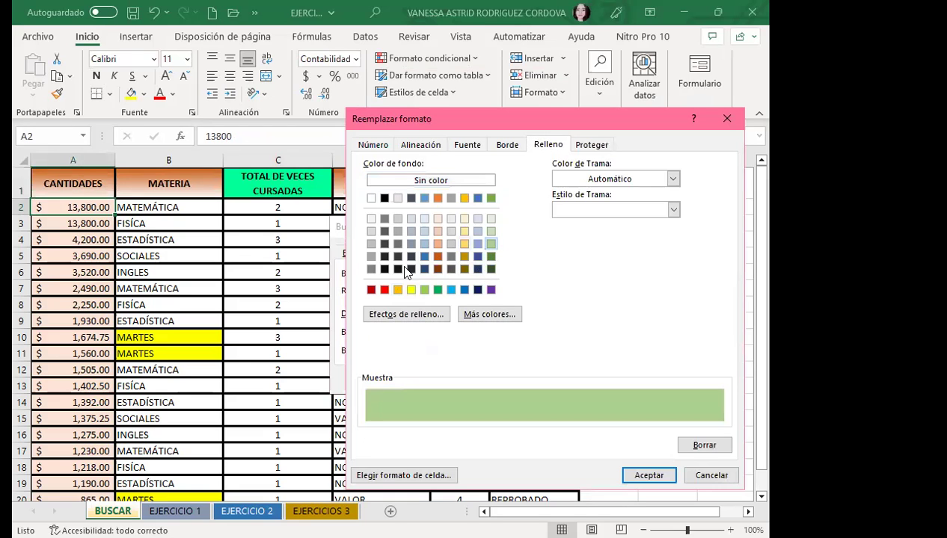
click(640, 476)
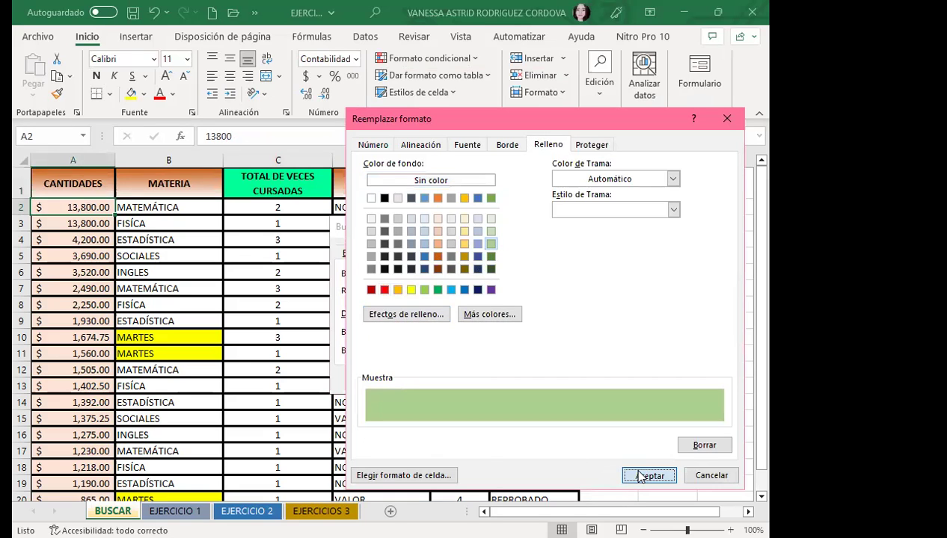
click(391, 381)
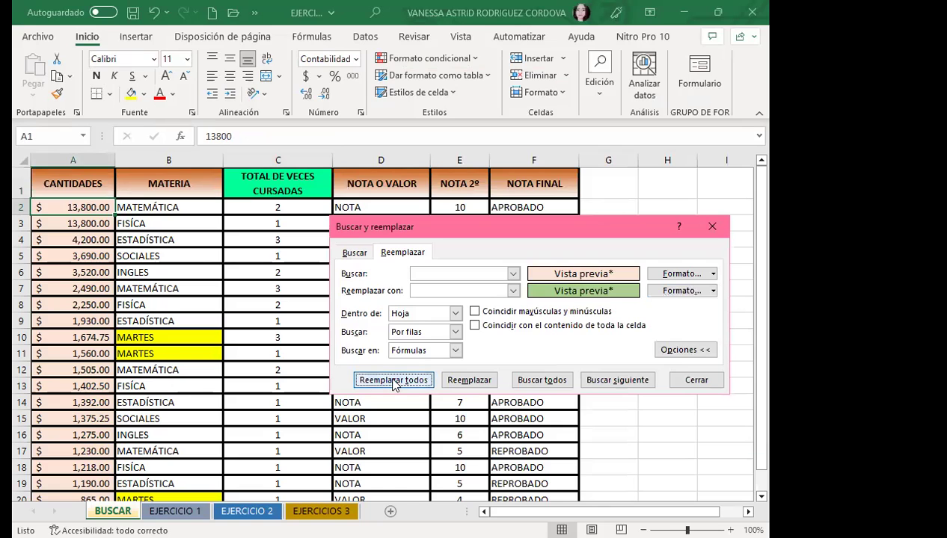
key(Return)
click(714, 226)
click(83, 256)
- Check the new light green fill on the column A amounts from A2 to A20
scroll(82, 355, down, 3)
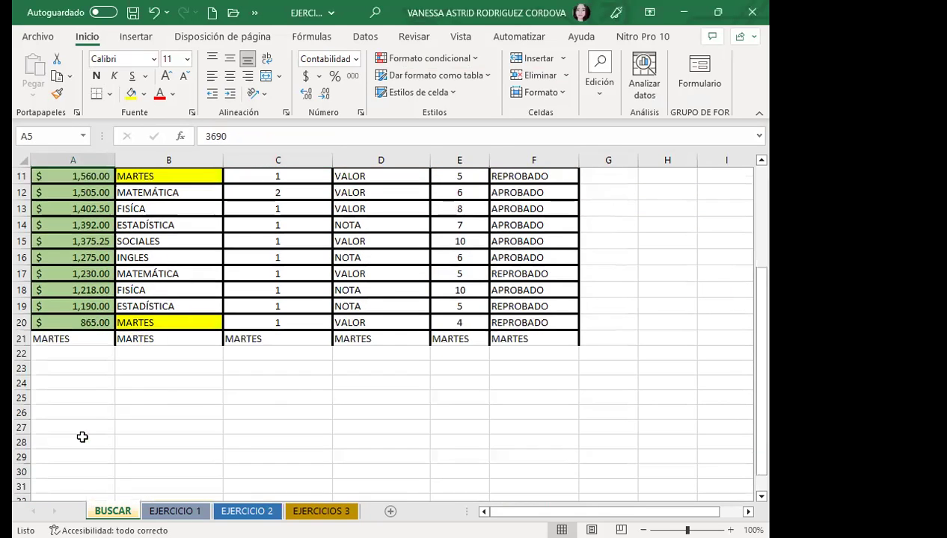
scroll(79, 408, up, 4)
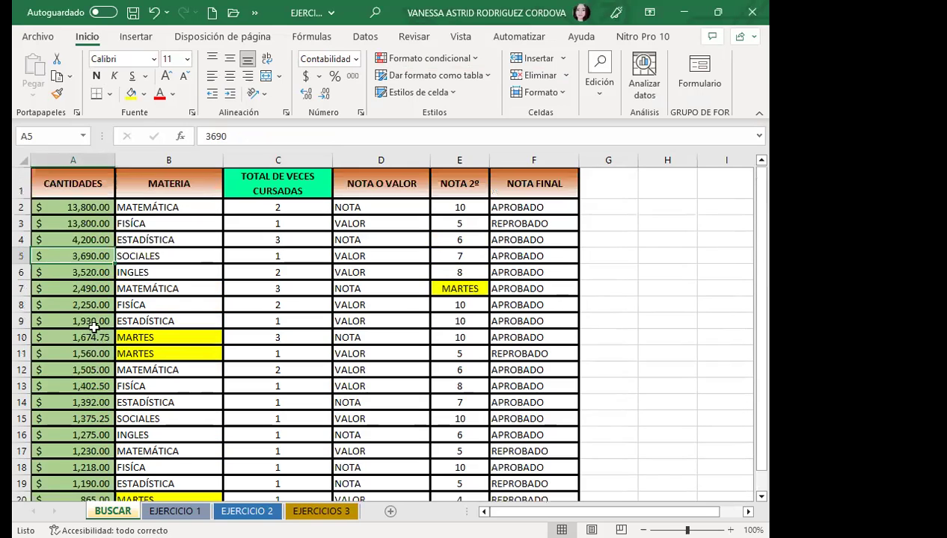
click(77, 211)
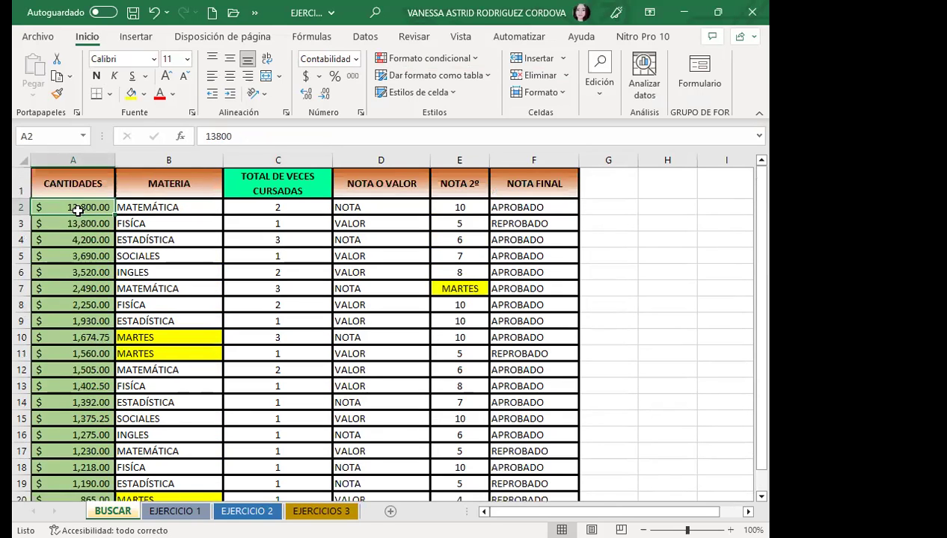
scroll(91, 349, down, 2)
click(87, 411)
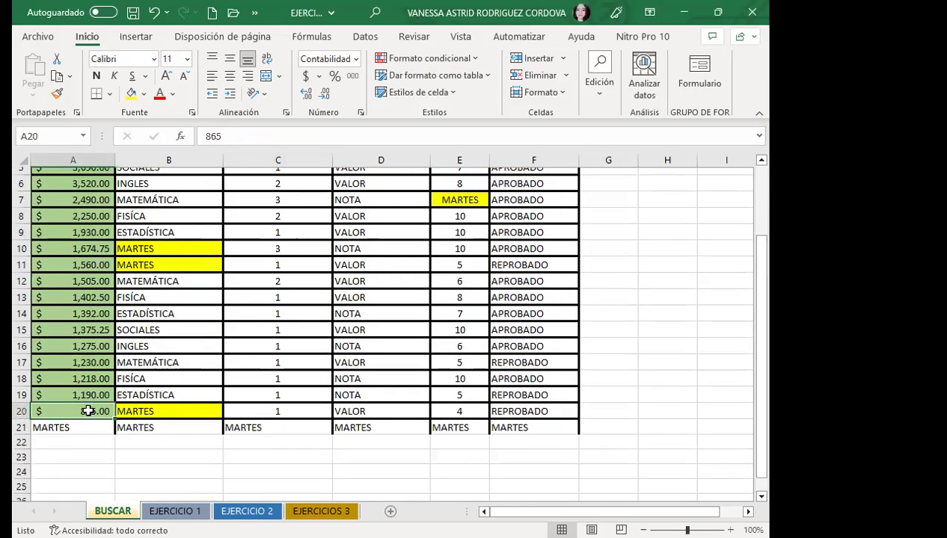
scroll(88, 400, up, 2)
click(70, 337)
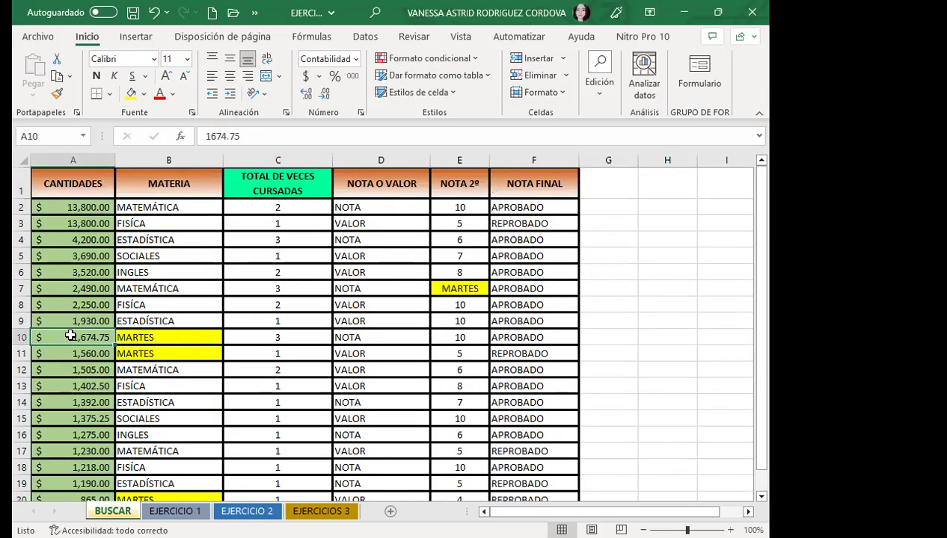
click(71, 289)
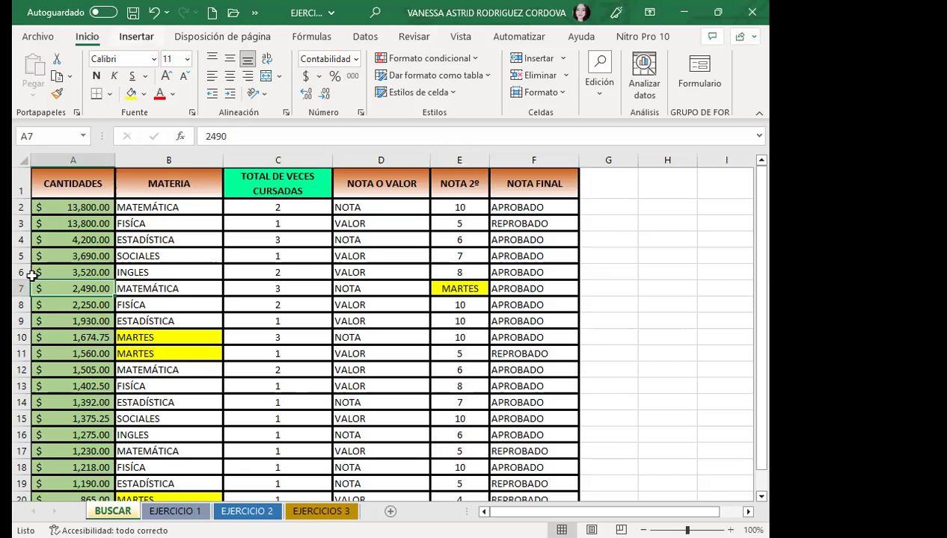
click(61, 338)
click(67, 364)
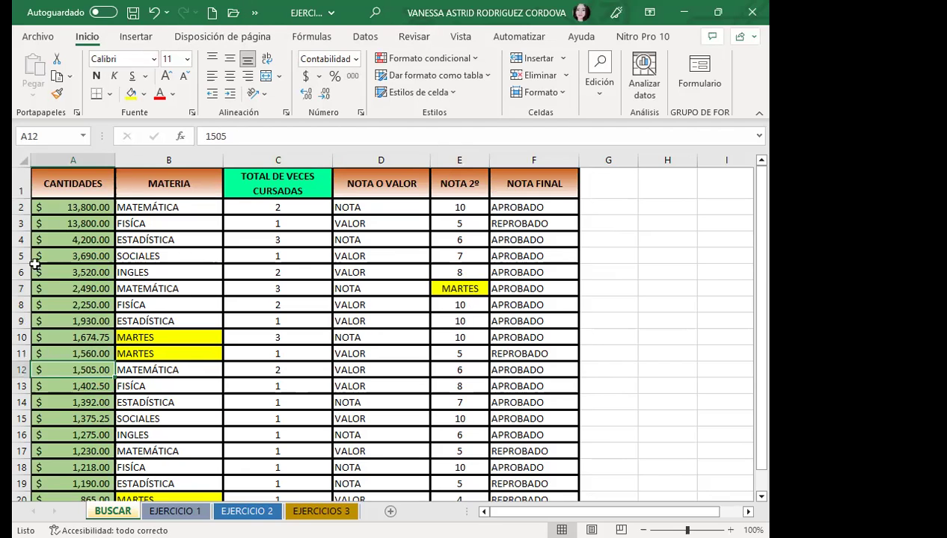
click(67, 287)
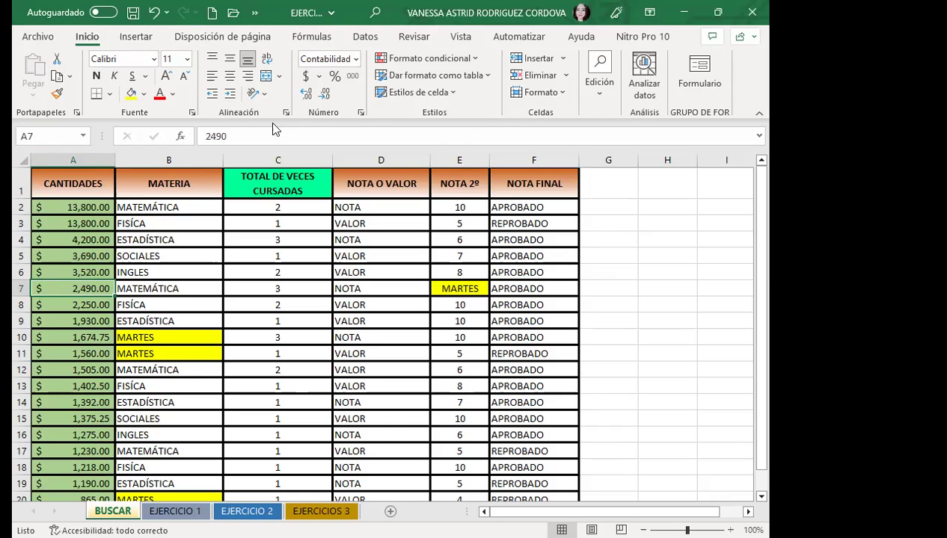
- Inspect A7's number format, keeping it as Contabilidad, and check cell A9
click(354, 59)
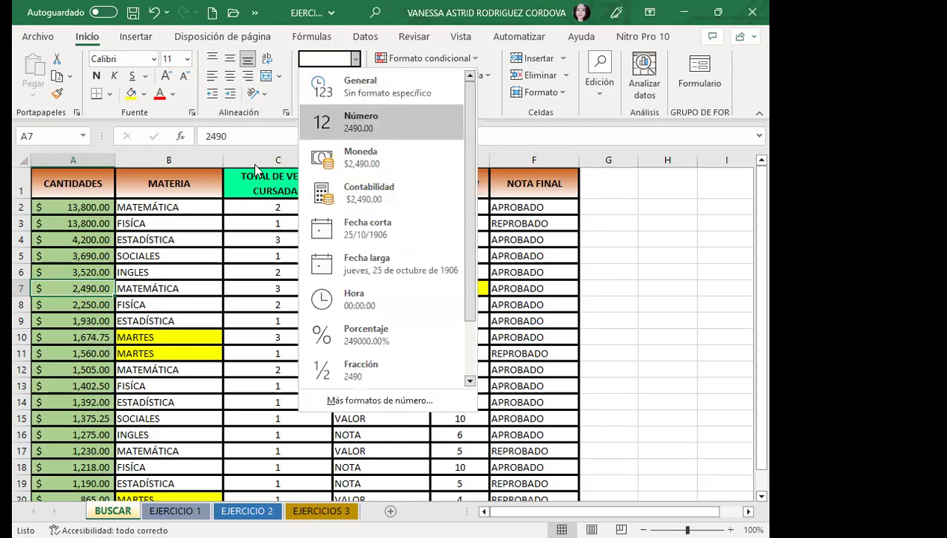
click(53, 295)
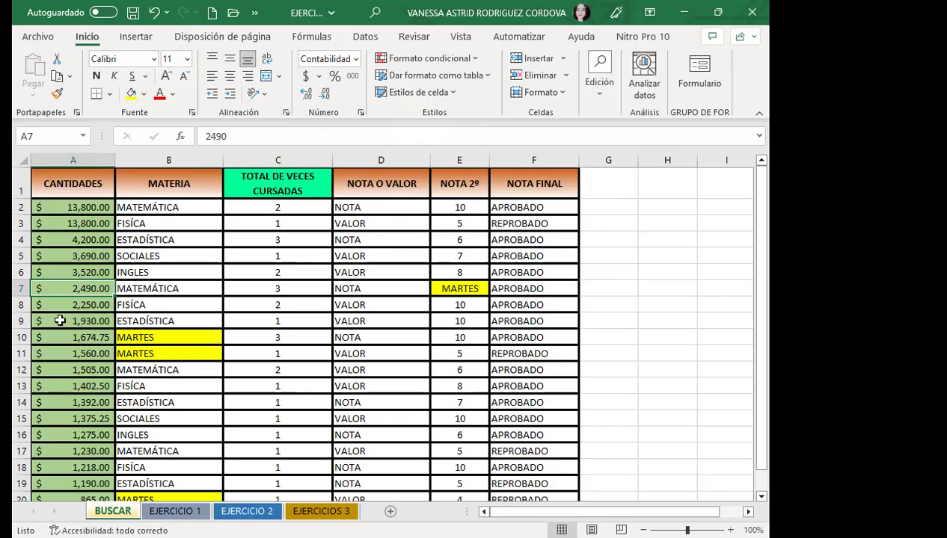
click(60, 321)
scroll(74, 378, down, 2)
scroll(78, 398, up, 2)
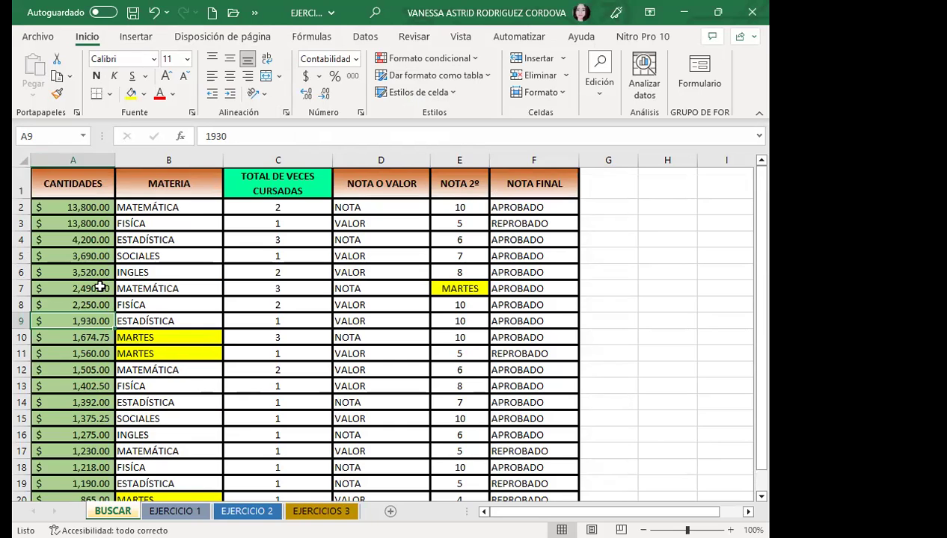
- Reopen Find and Replace and clear the previous search and replacement formats
key(ctrl+b)
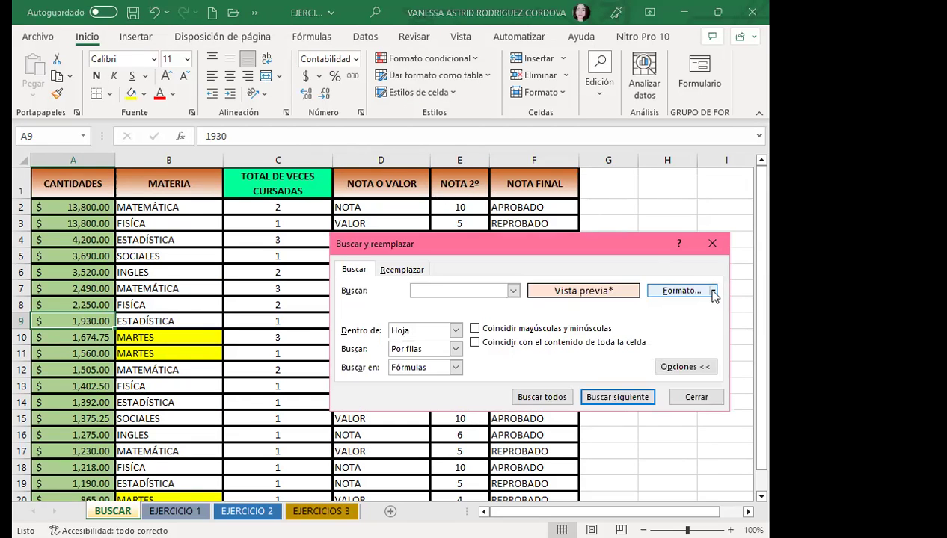
click(712, 291)
click(532, 343)
click(402, 270)
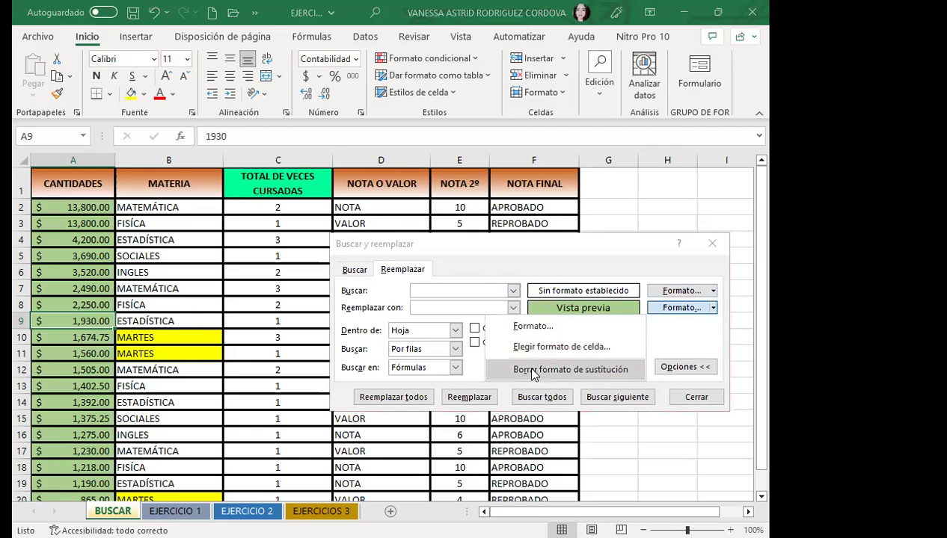
click(525, 367)
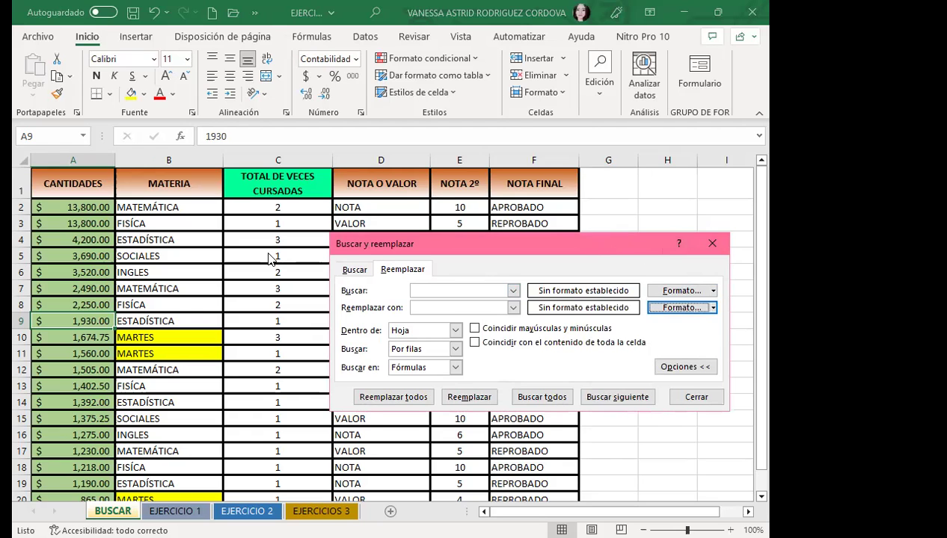
- Find all cells containing APROBADO and enlarge the dialog to see the 19 results
drag(587, 252, 458, 232)
click(303, 271)
text(APROBADO)
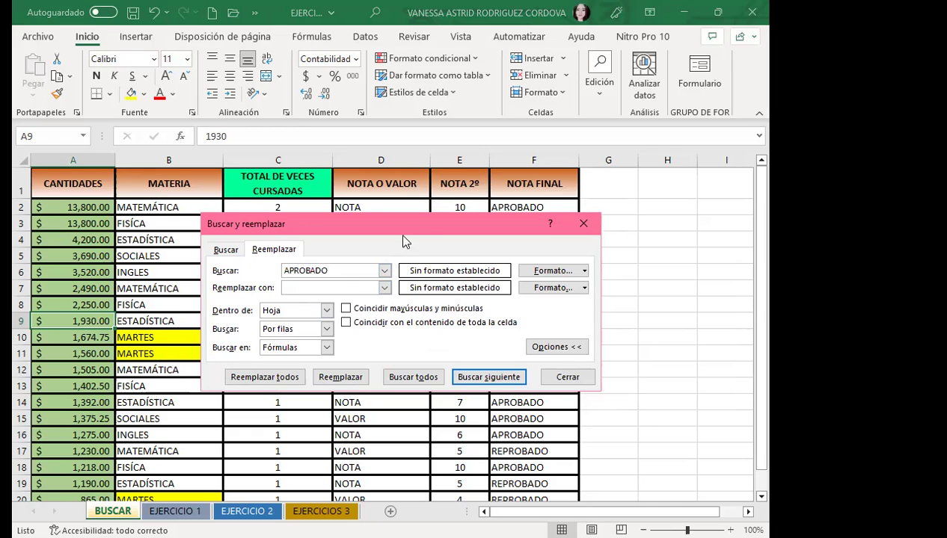
mouse_move(340, 218)
mouse_down()
mouse_move(512, 220)
mouse_move(518, 262)
mouse_up()
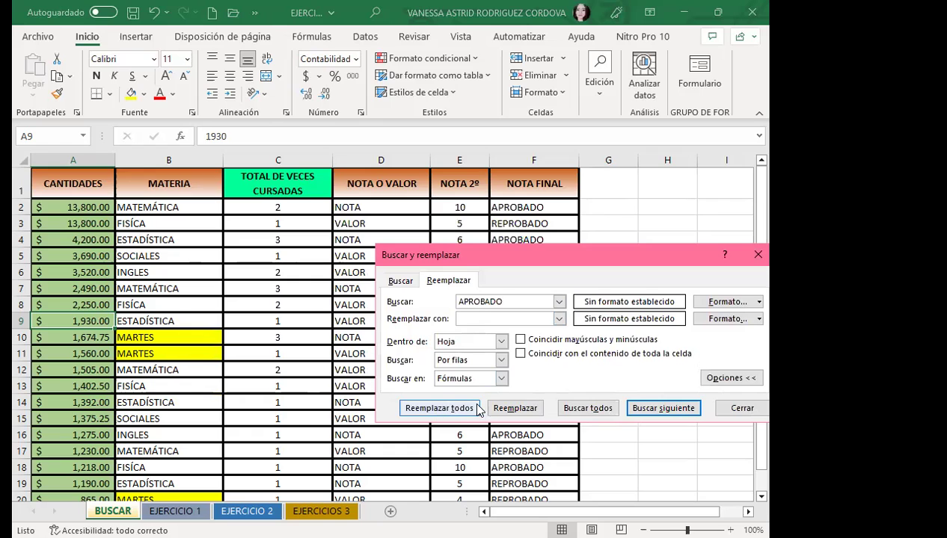
click(398, 281)
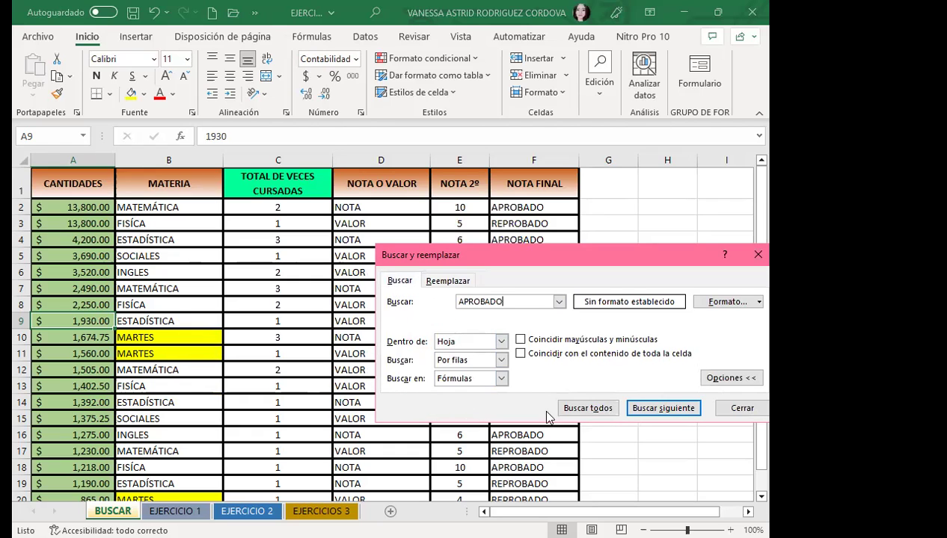
click(587, 409)
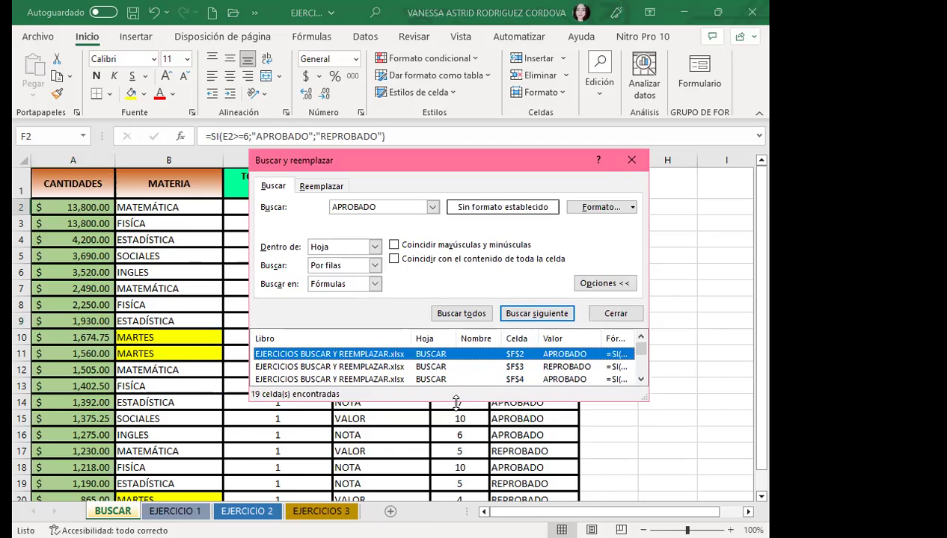
drag(457, 403, 457, 537)
- Check F4's formula, rerun Find All for APROBADO, and widen the results to show full SI formulas
click(632, 164)
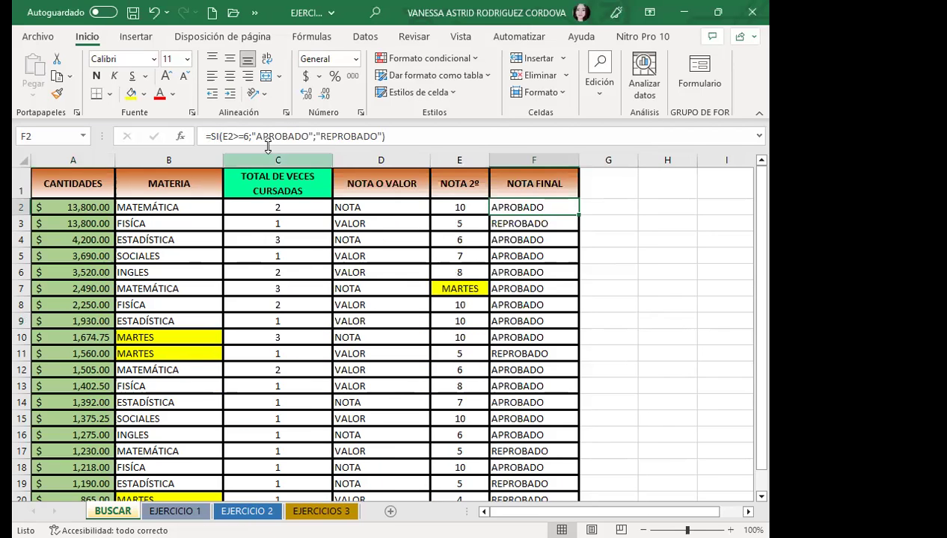
click(497, 235)
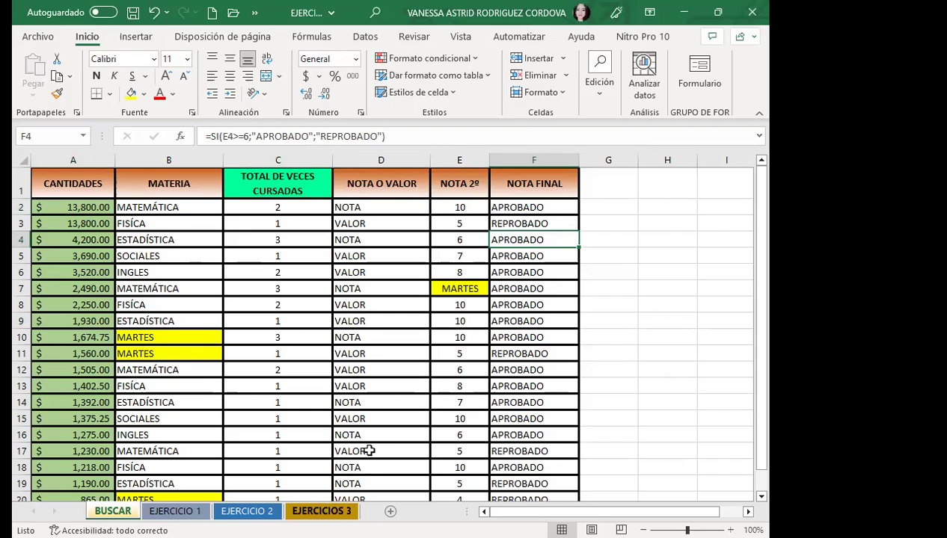
key(ctrl+b)
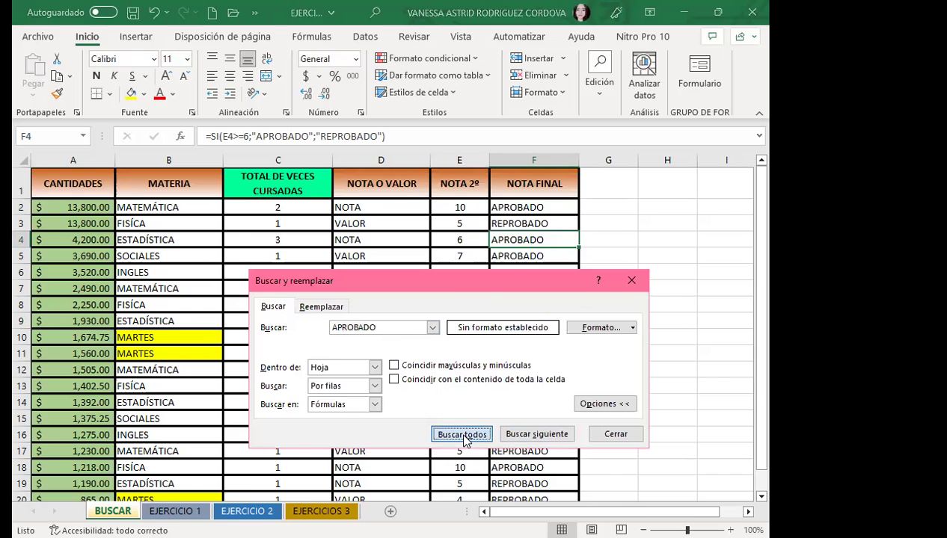
click(462, 434)
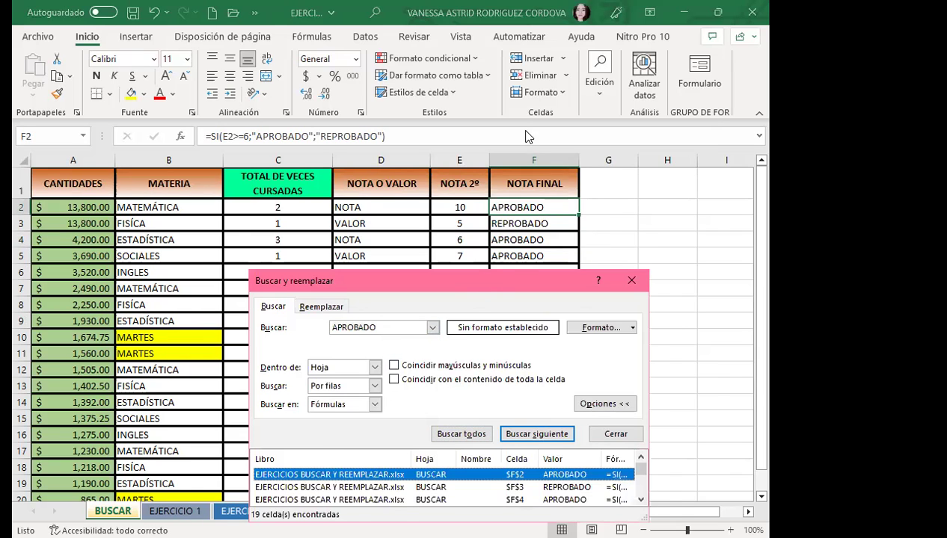
drag(524, 271, 523, 136)
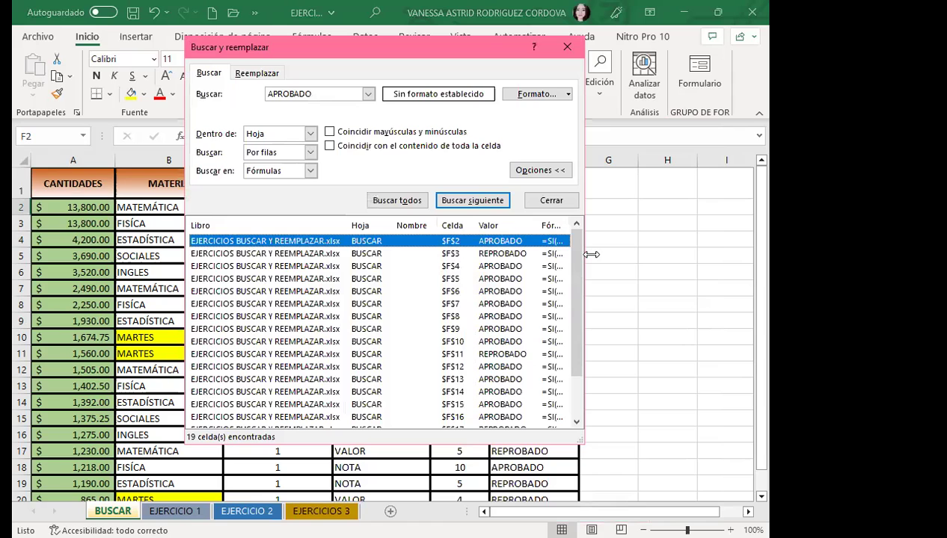
drag(490, 49, 382, 42)
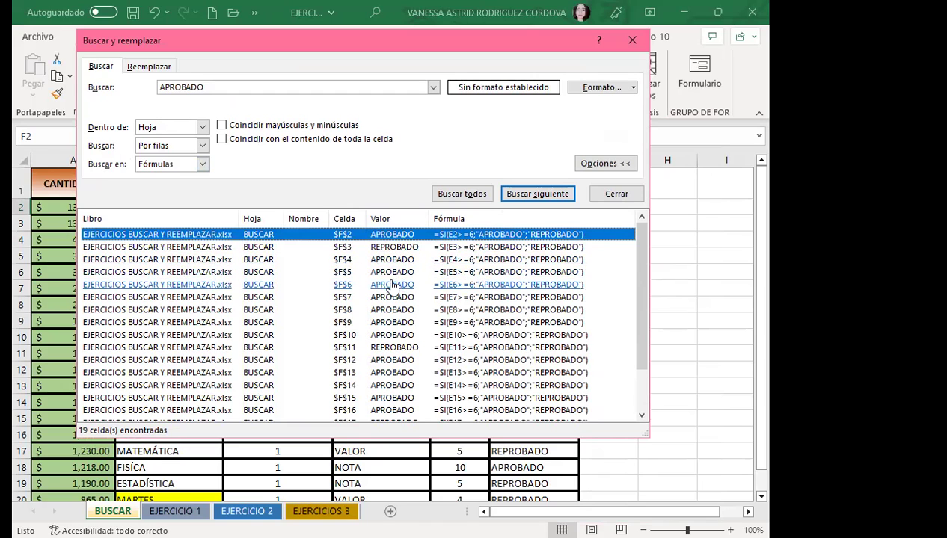
- Search APROBADO in values instead of formulas, listing 14 cells, and select the results
click(203, 164)
click(165, 188)
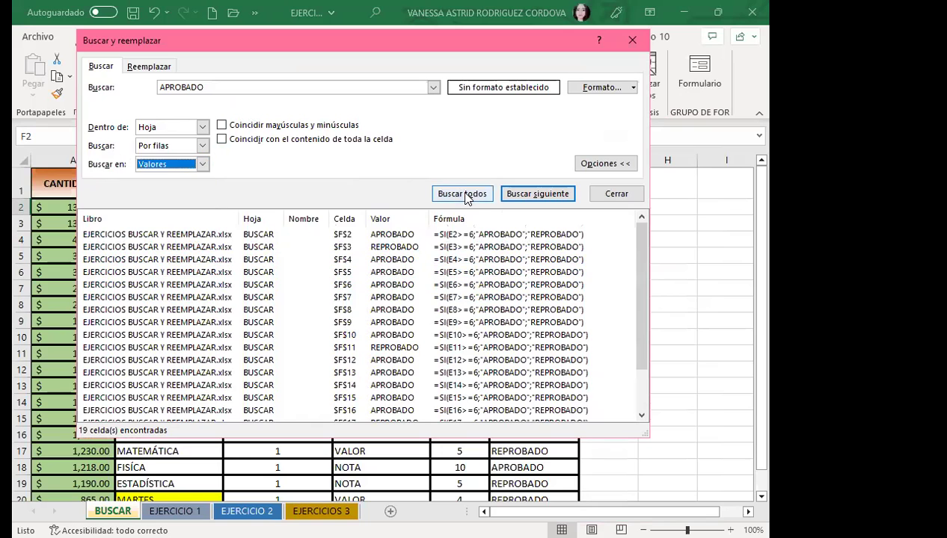
click(460, 196)
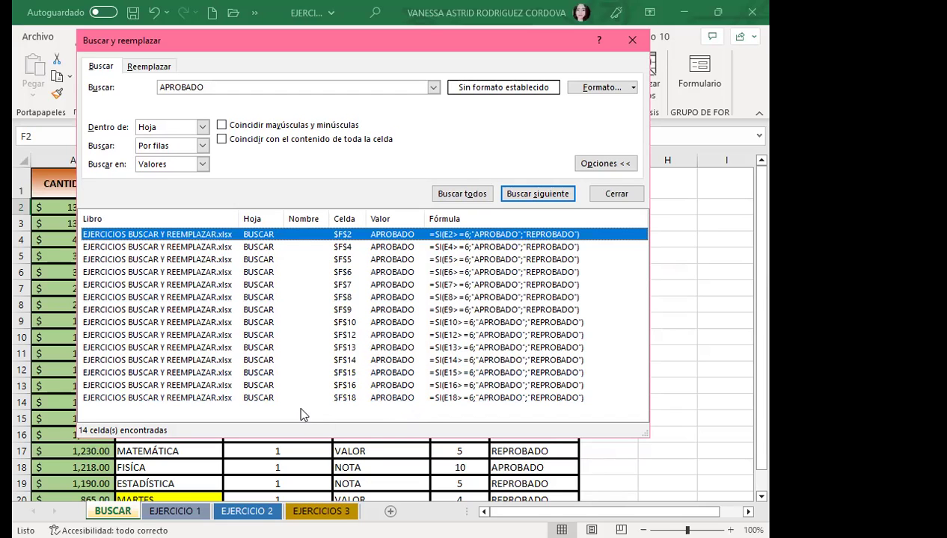
drag(303, 413, 313, 224)
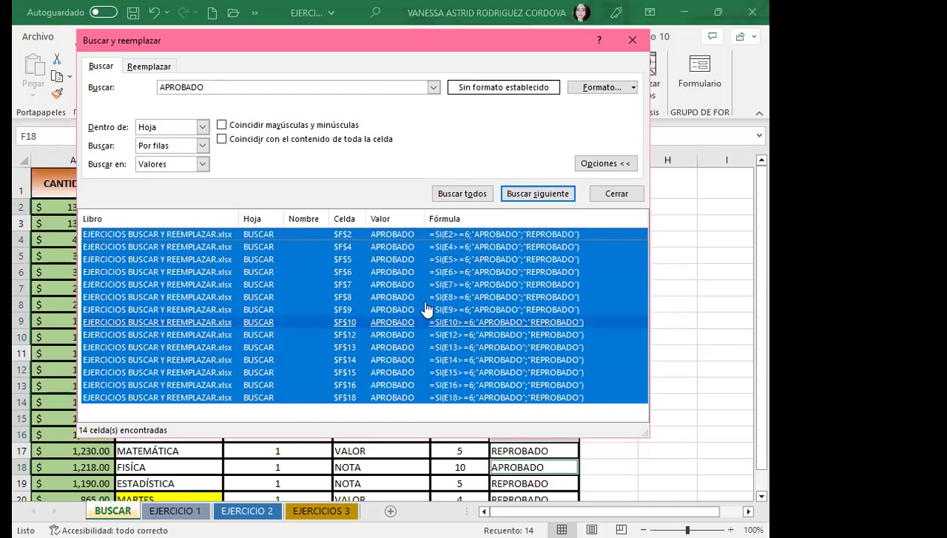
click(627, 297)
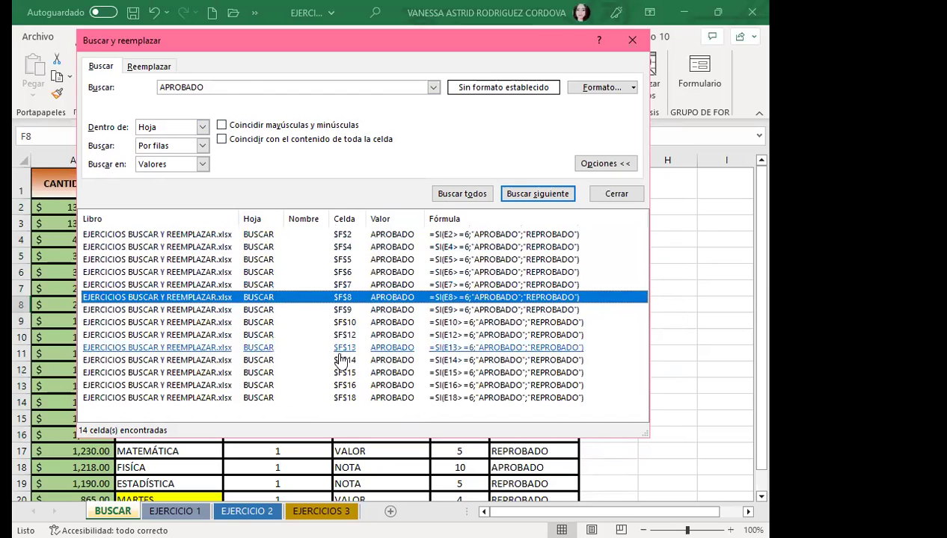
click(150, 66)
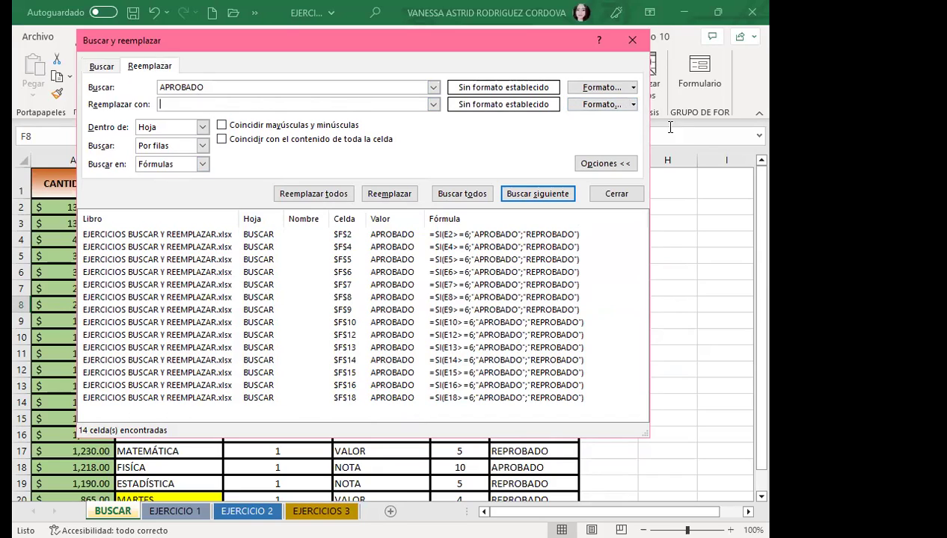
- Give all 19 matching NOTA FINAL cells a gold fill with Replace All, then check F7
click(630, 104)
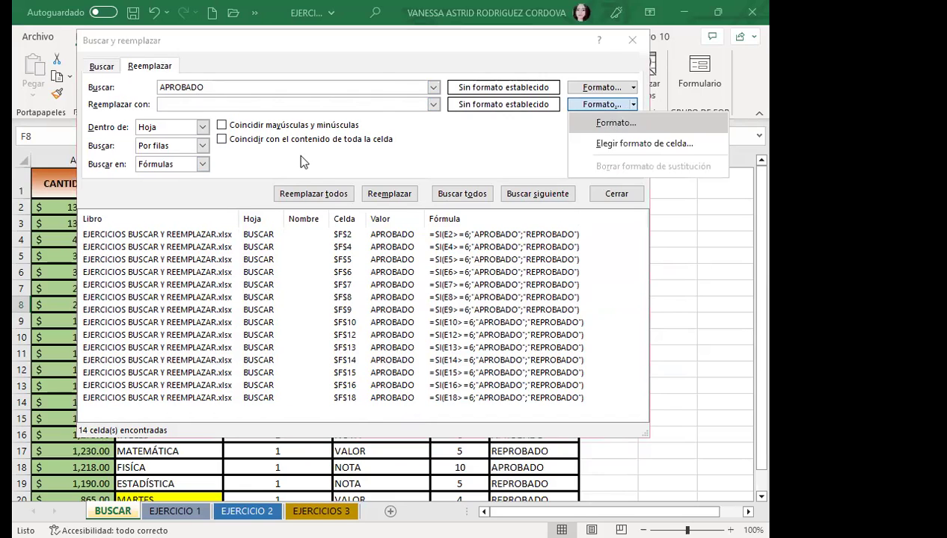
key(Return)
click(415, 183)
click(668, 377)
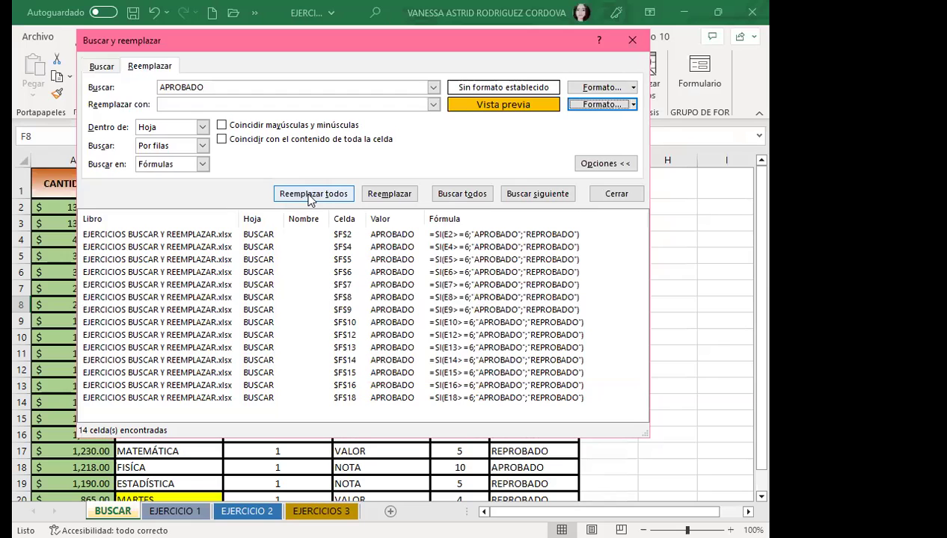
click(311, 196)
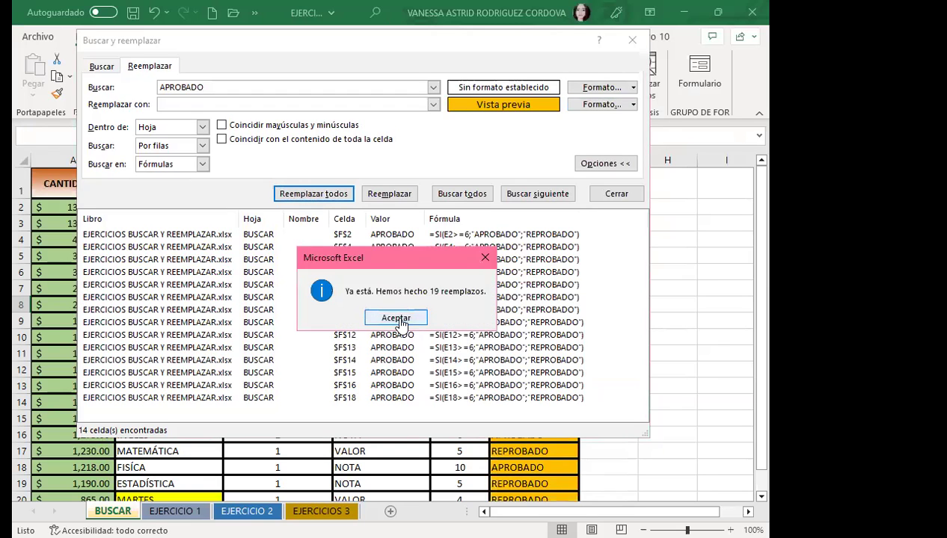
click(396, 319)
click(632, 39)
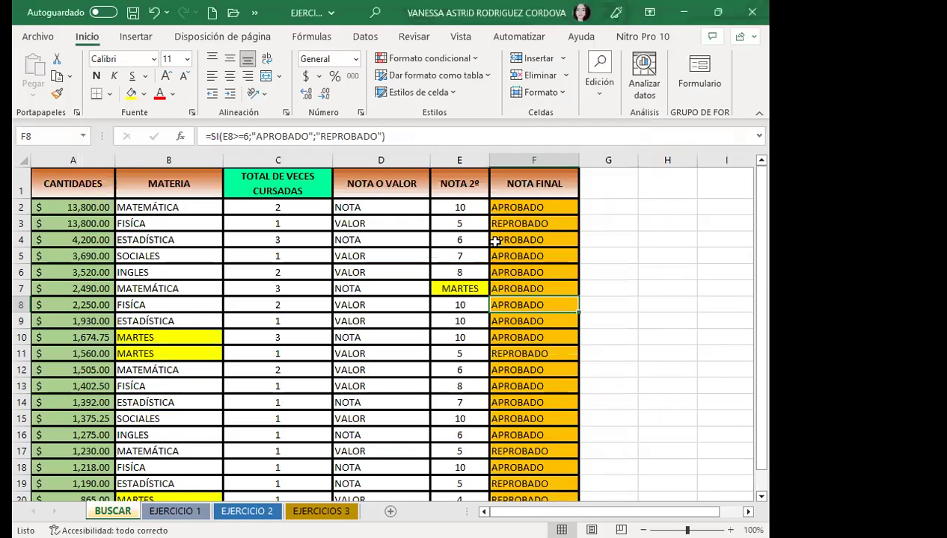
click(530, 282)
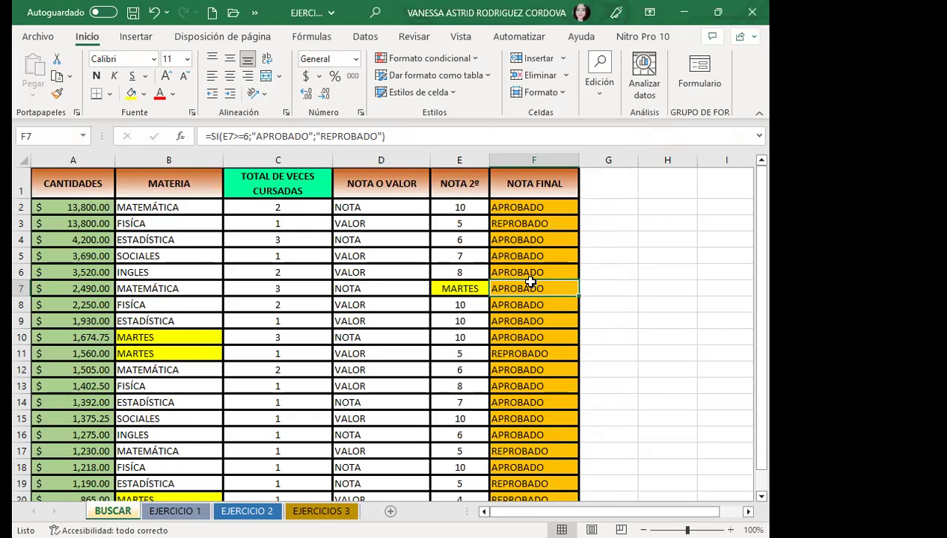
scroll(531, 314, down, 3)
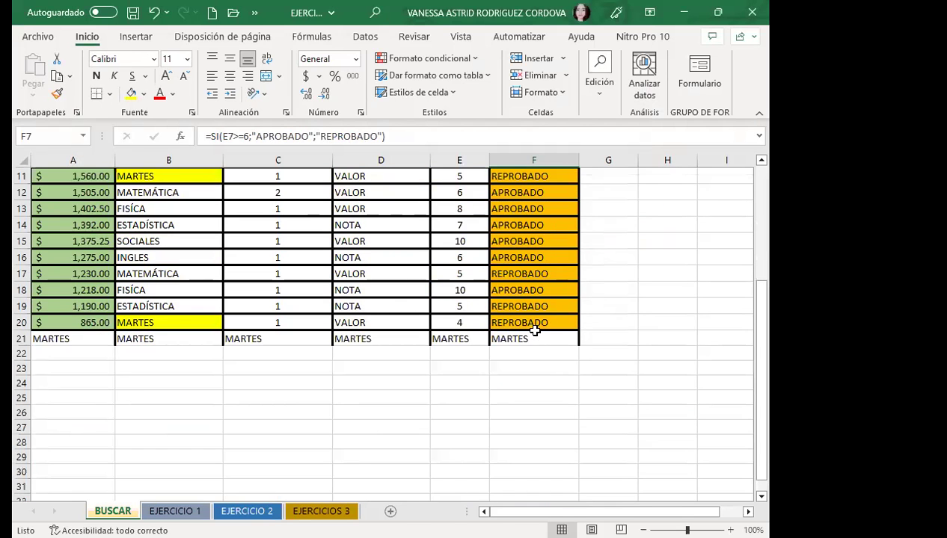
scroll(540, 331, up, 2)
scroll(575, 246, up, 1)
scroll(580, 241, up, 1)
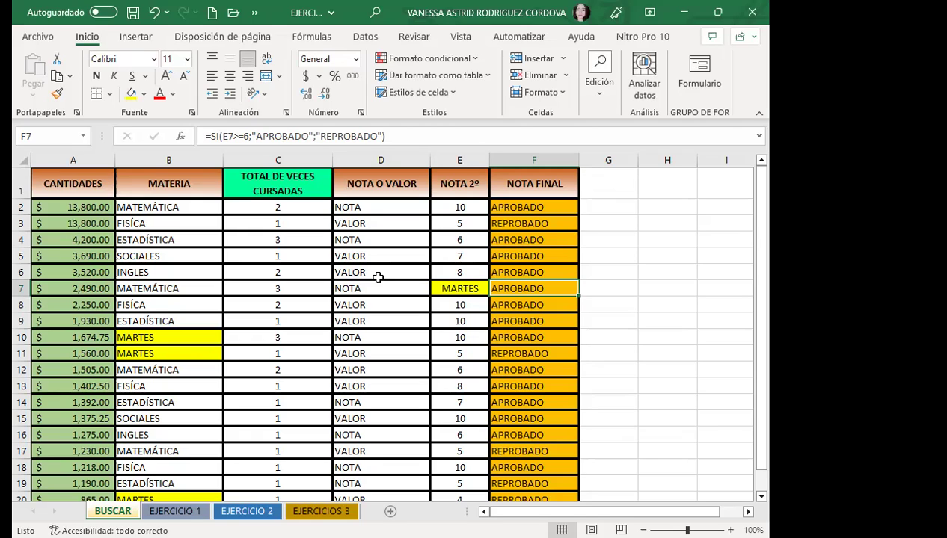
- Look over the EJERCICIO 1, 2 and 3 sheets and select G10 on EJERCICIO 1
click(175, 510)
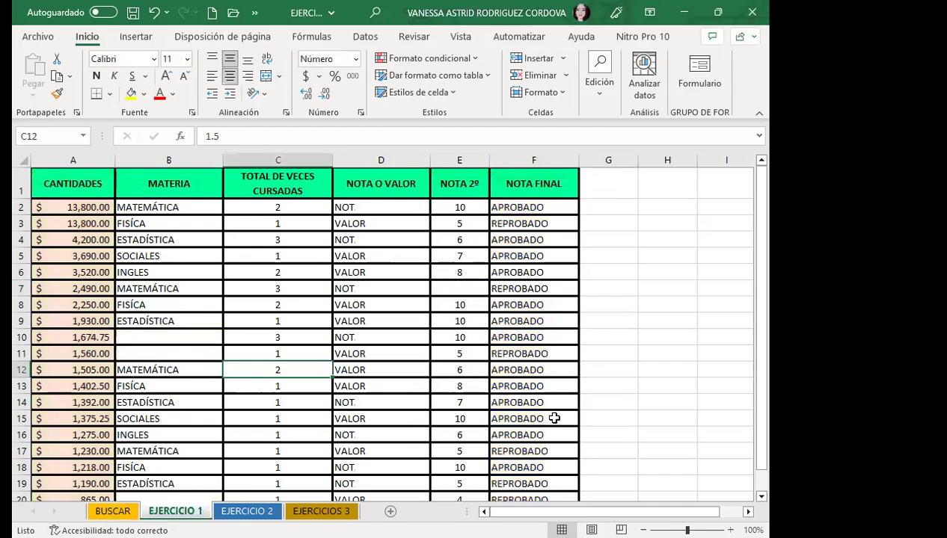
click(658, 372)
click(236, 511)
click(321, 511)
click(175, 511)
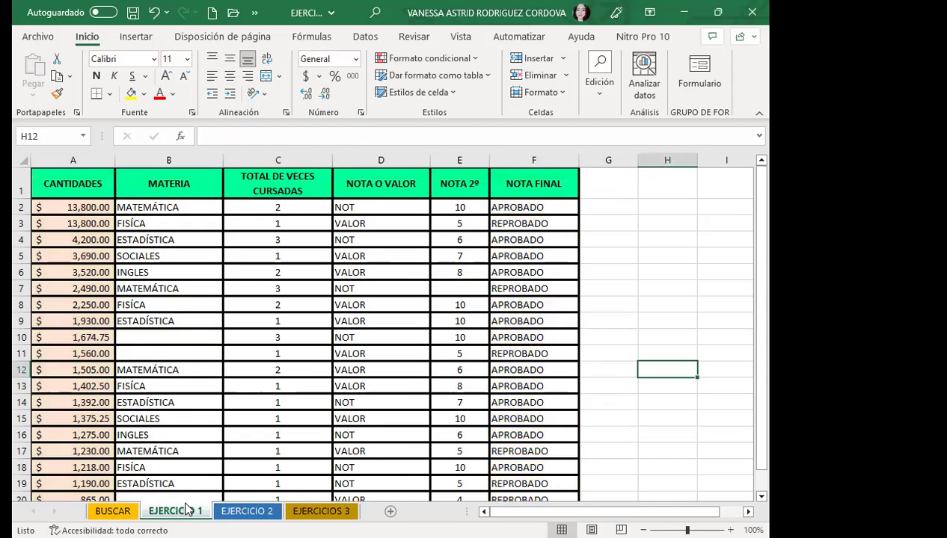
click(630, 340)
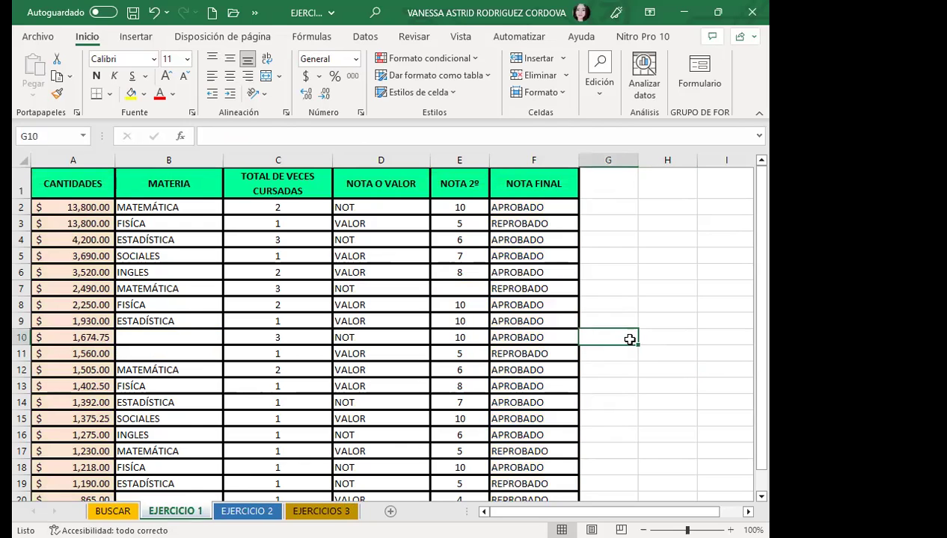
- Search the whole workbook with blank search text and A1's green header format as the find format
key(ctrl+b)
click(288, 258)
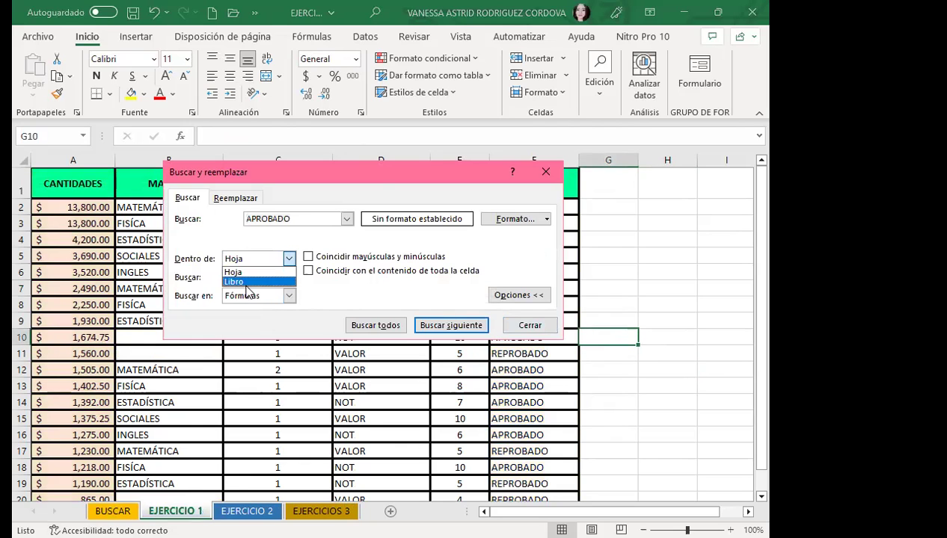
click(234, 282)
double_click(297, 219)
key(BackSpace)
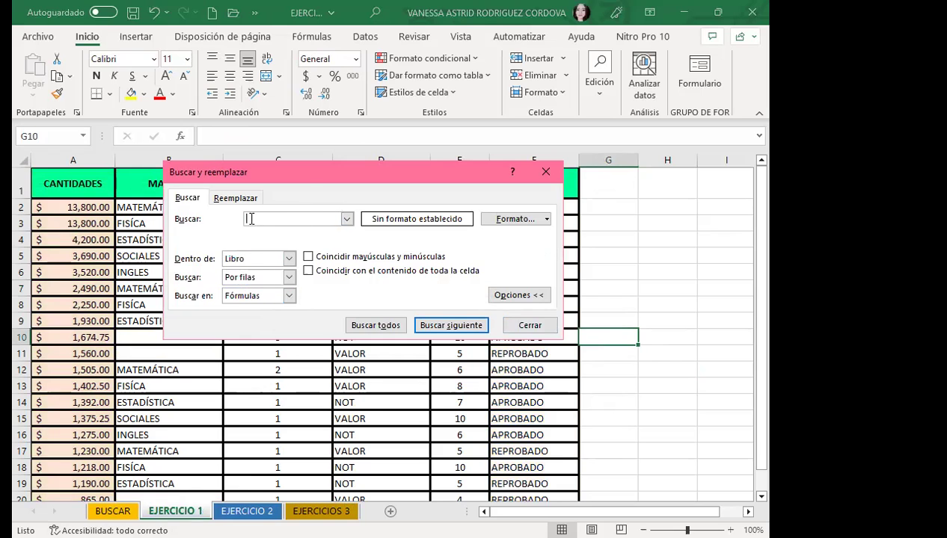
drag(504, 168, 681, 167)
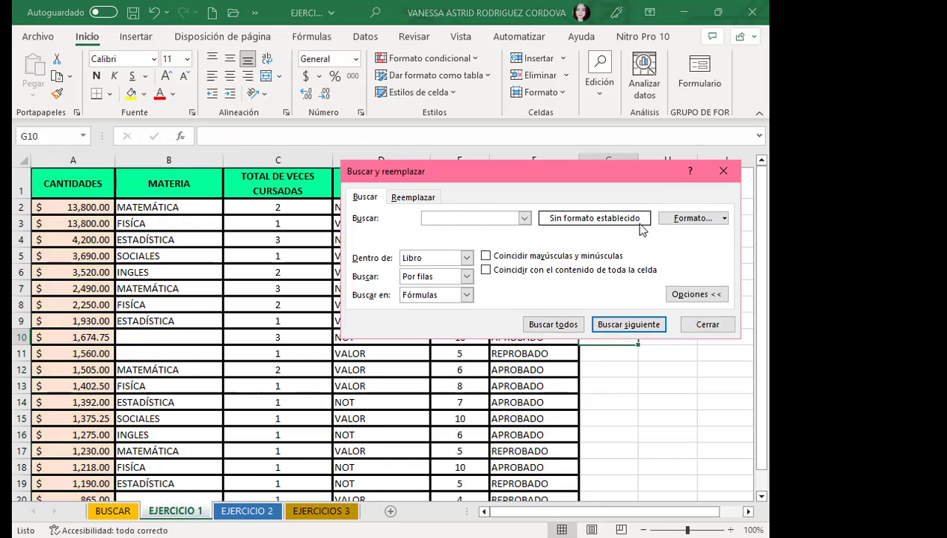
click(724, 218)
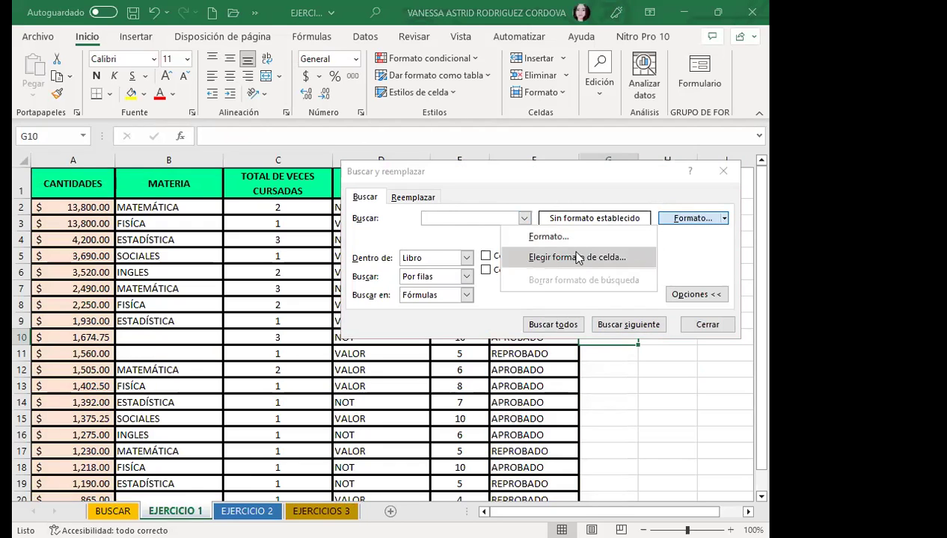
click(571, 256)
click(52, 181)
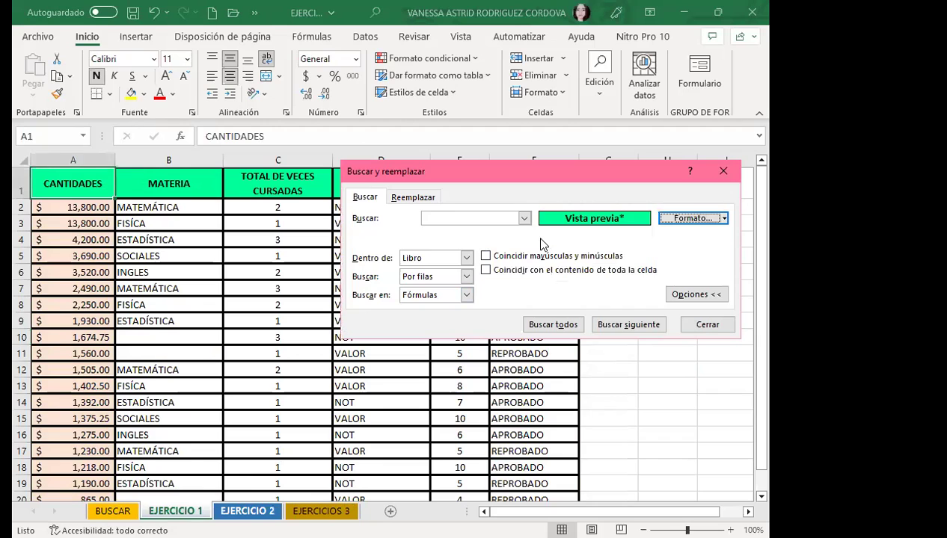
- Replace the green header fill with yellow across the workbook (19 replacements) and close the dialog
click(413, 198)
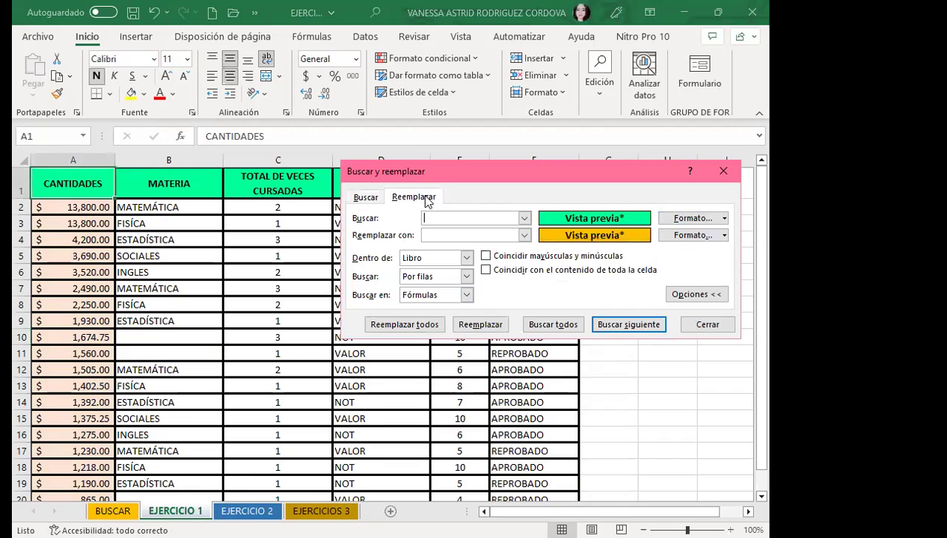
click(723, 235)
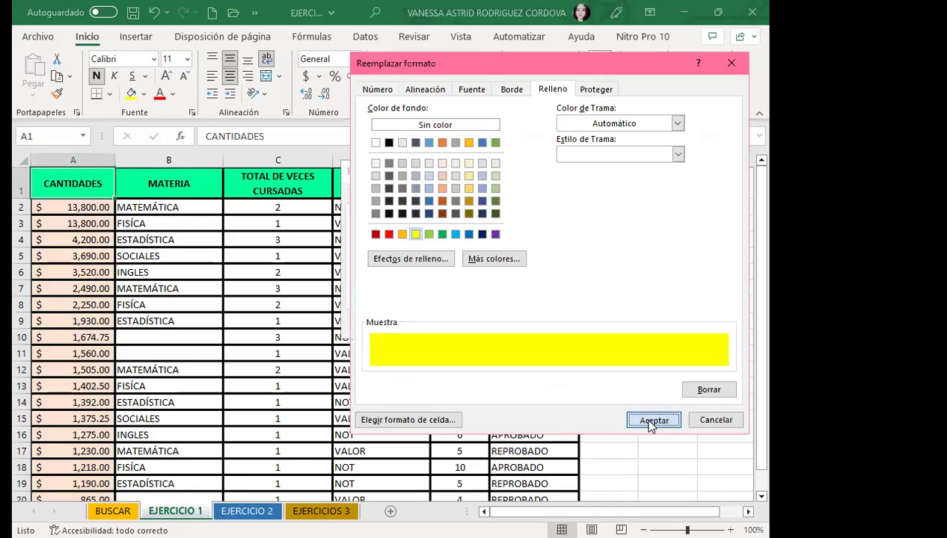
click(653, 421)
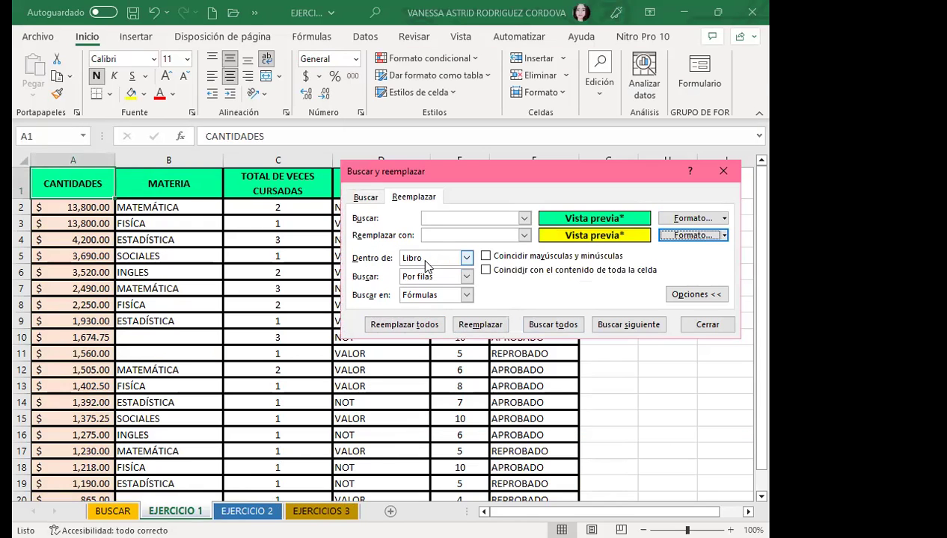
click(410, 329)
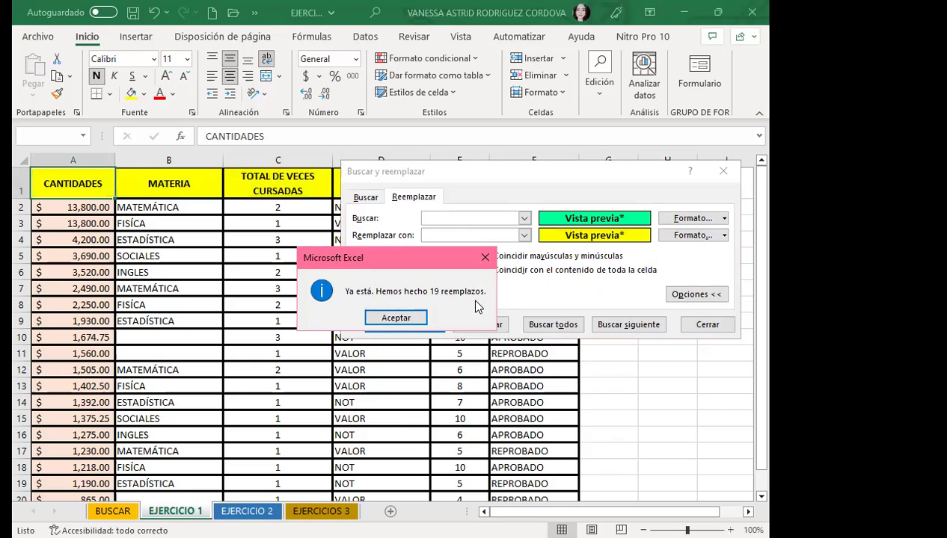
click(395, 320)
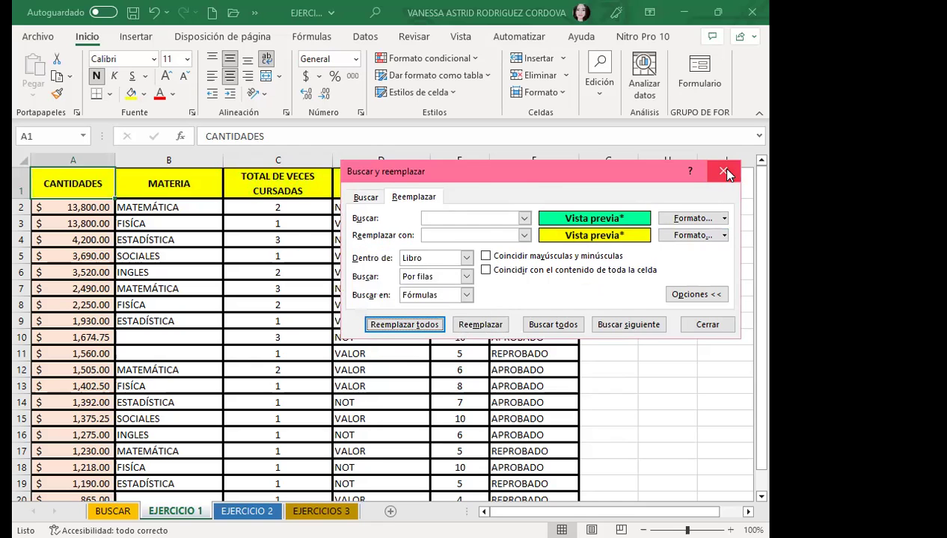
click(725, 172)
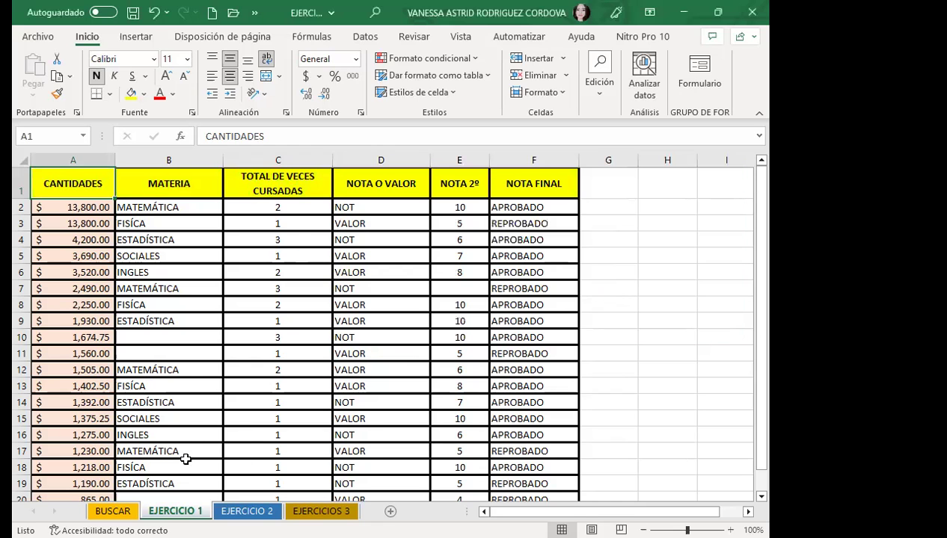
- Browse the EJERCICIO 2, EJERCICIO 1 and BUSCAR sheets, ending on EJERCICIOS 3 with C14 selected
click(247, 510)
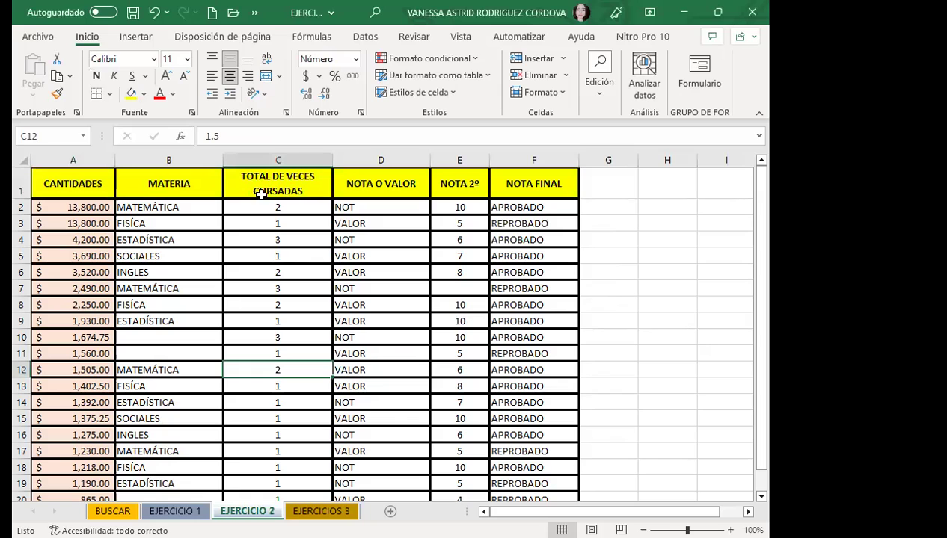
click(322, 511)
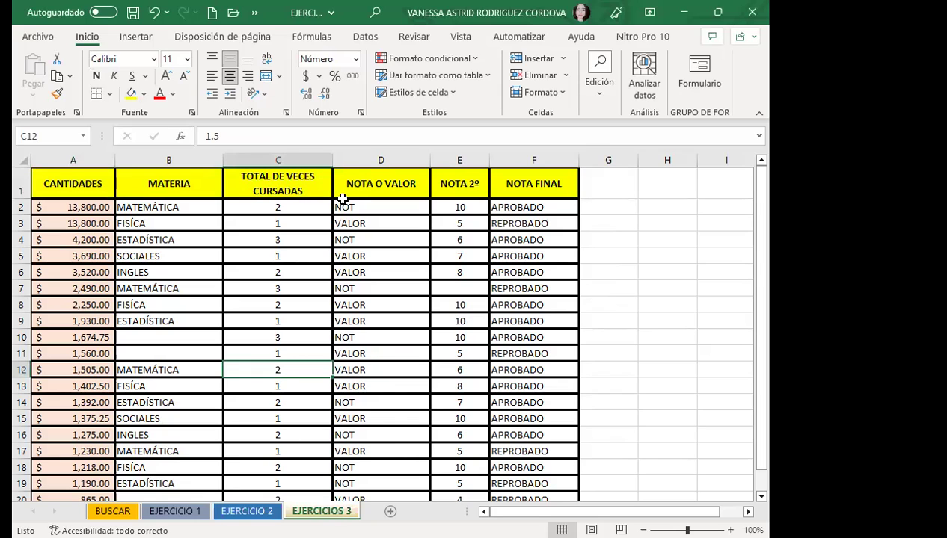
click(243, 512)
click(179, 510)
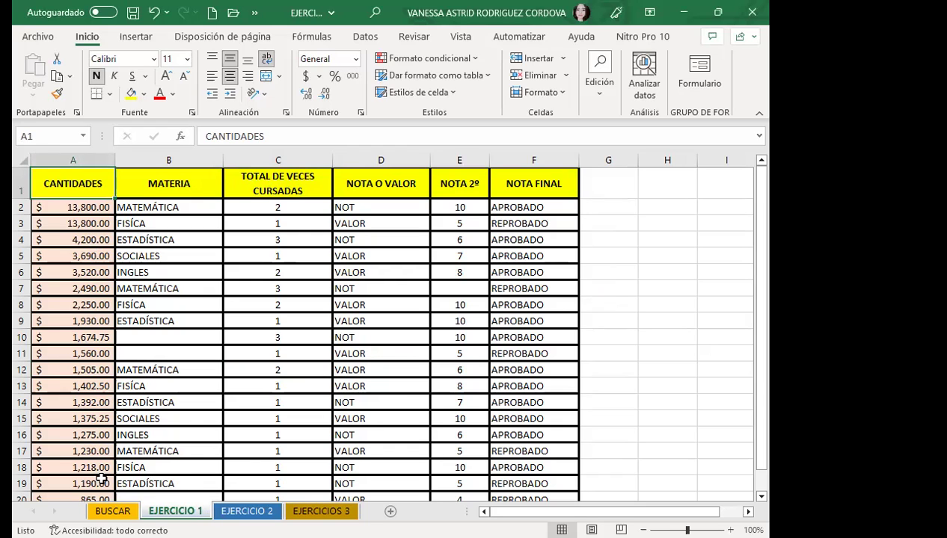
click(113, 510)
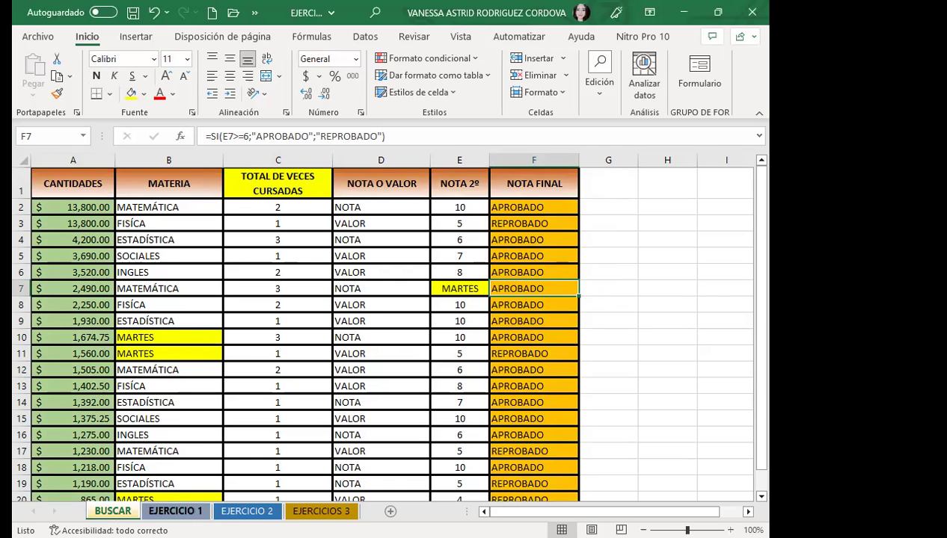
click(174, 510)
click(321, 510)
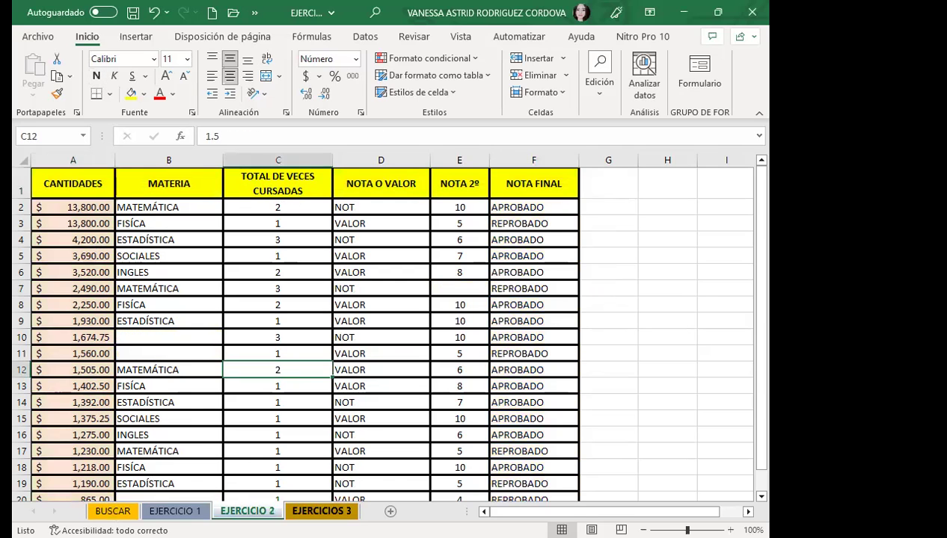
click(322, 395)
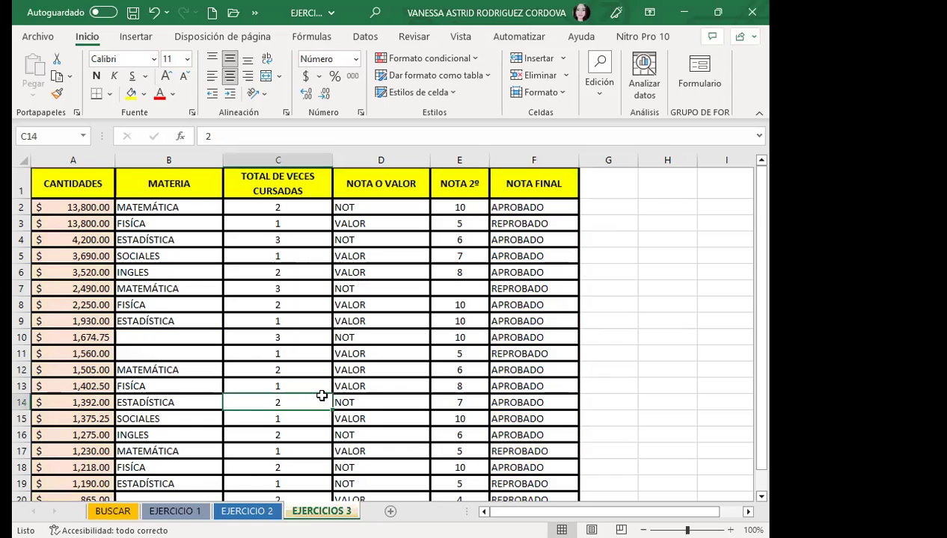
- In Replace mode, use A2's salmon amount format as the find format
key(ctrl+b)
click(423, 214)
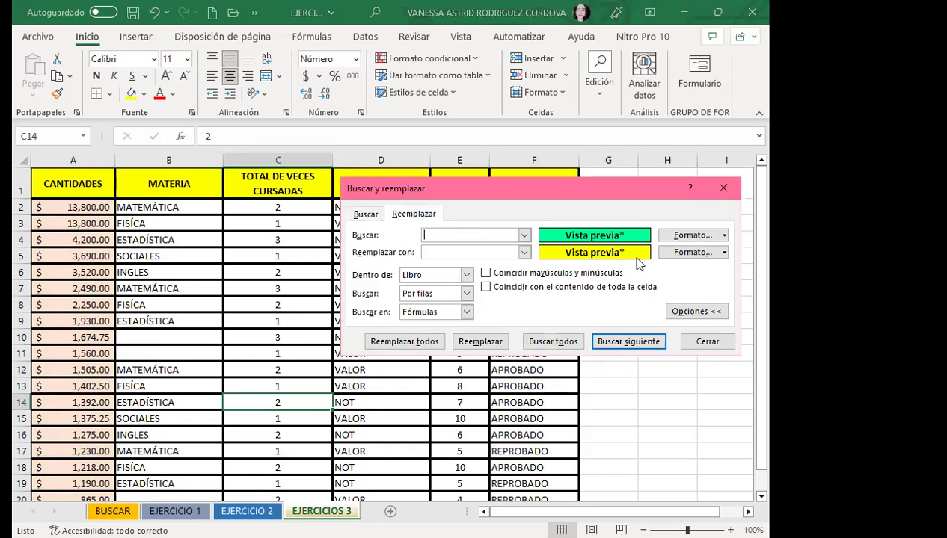
click(724, 236)
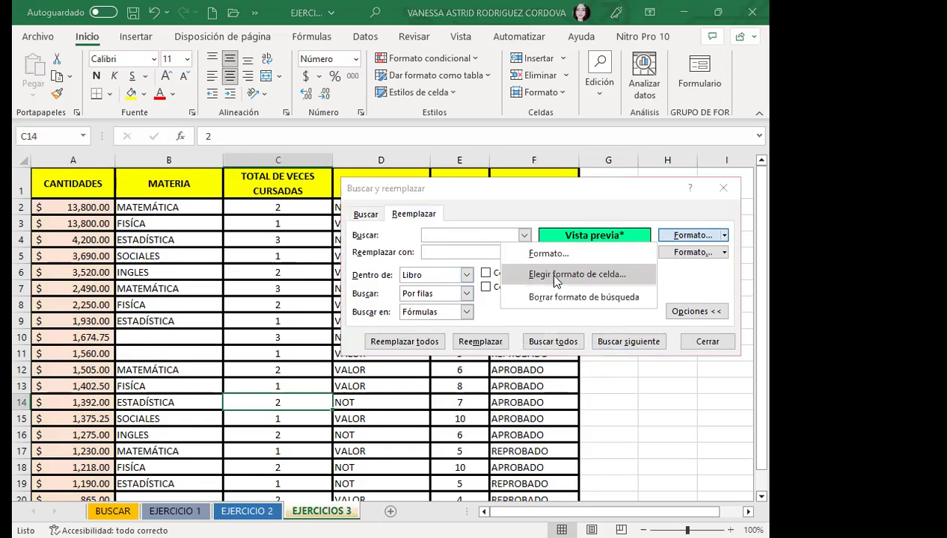
click(549, 275)
click(79, 207)
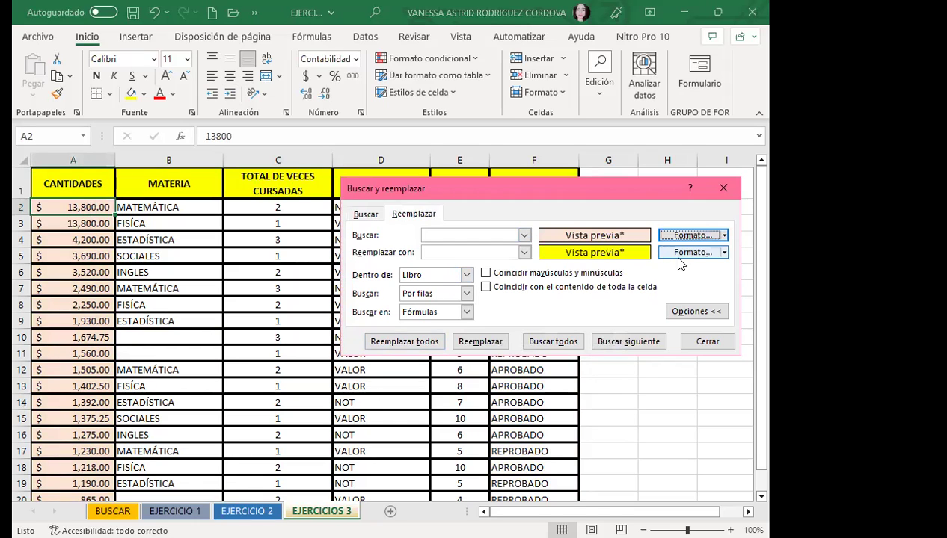
- Set green fill as the replacement format and Replace All, making 57 replacements
click(724, 253)
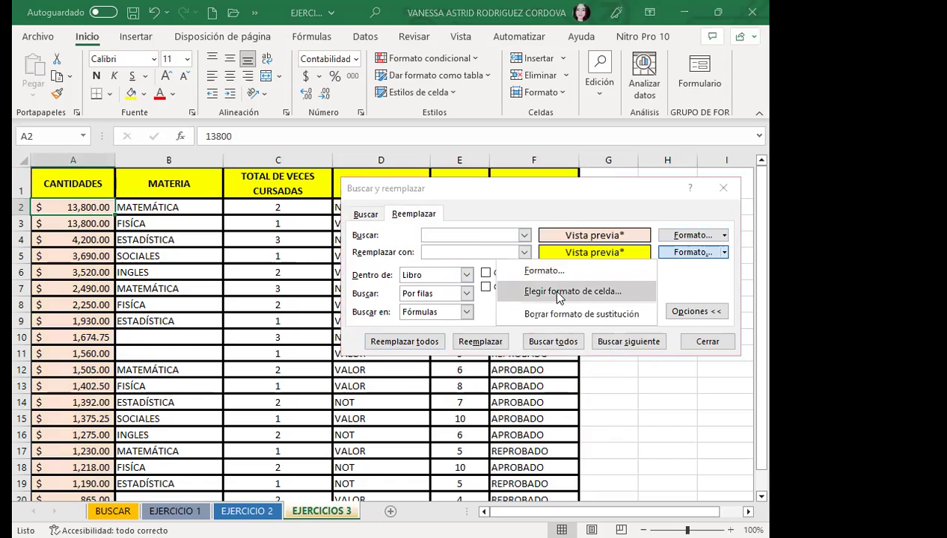
click(557, 293)
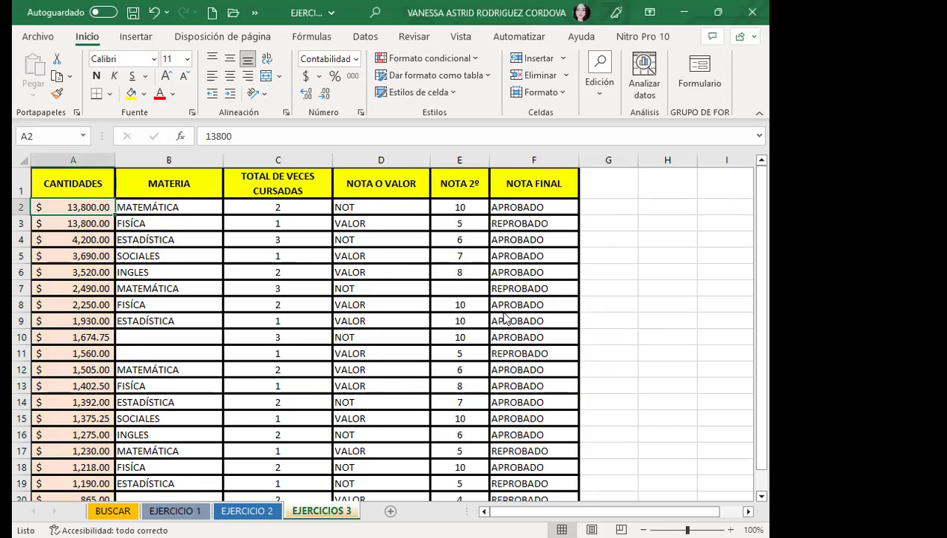
click(505, 318)
click(423, 214)
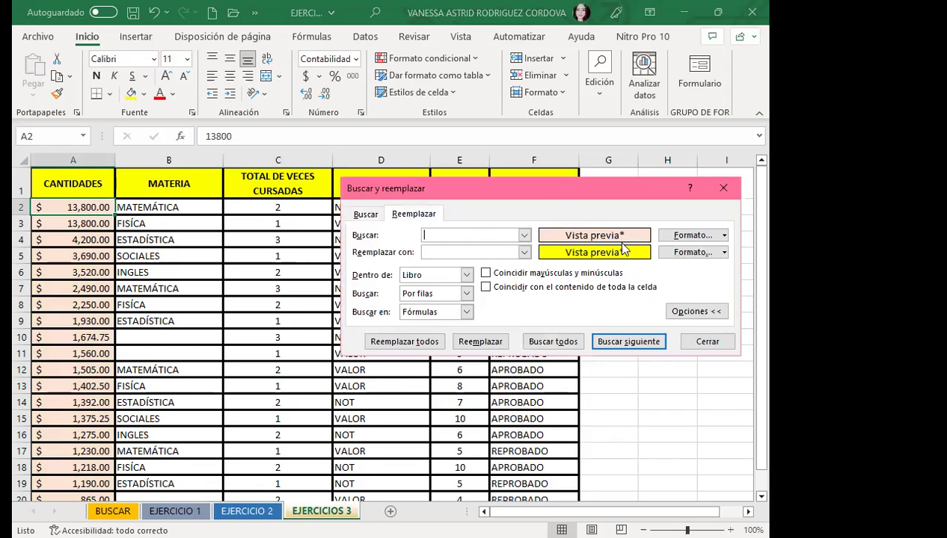
key(alt+Down)
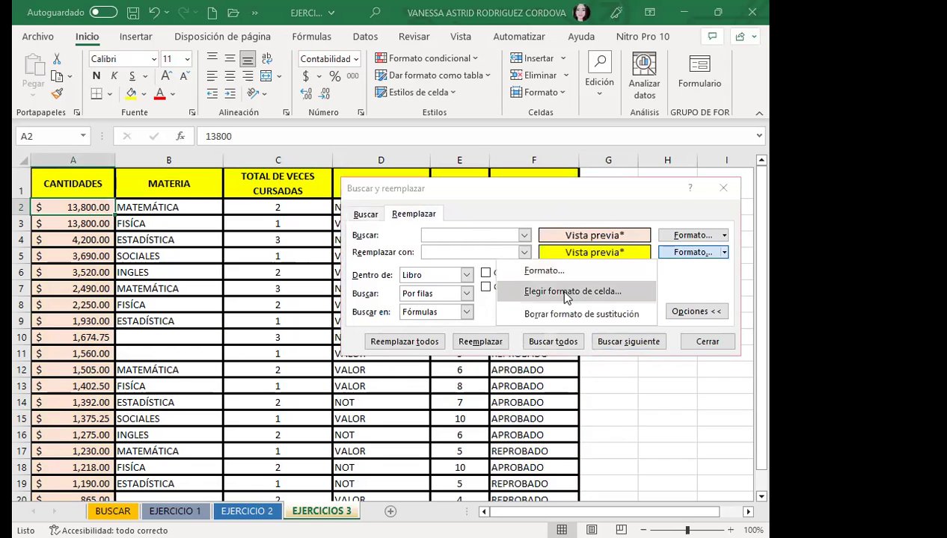
click(539, 270)
click(453, 249)
click(641, 431)
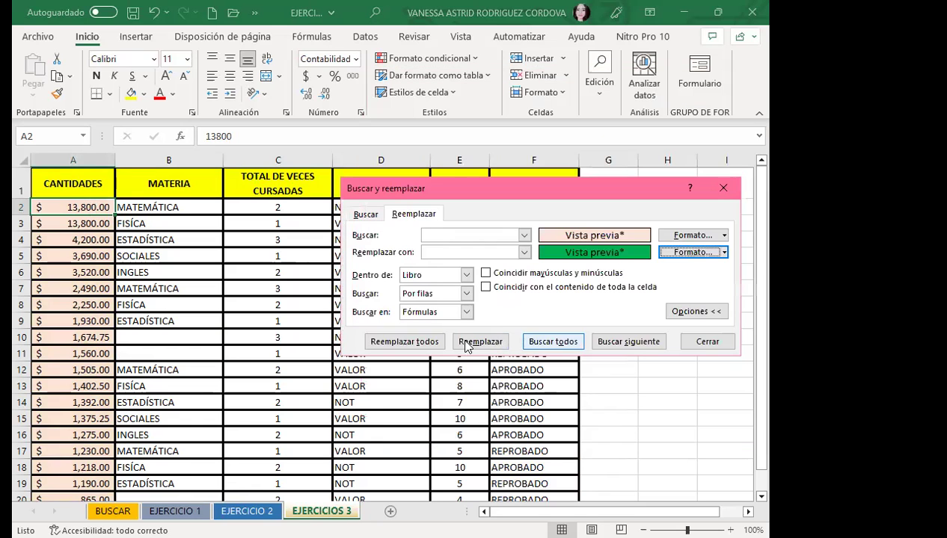
click(401, 342)
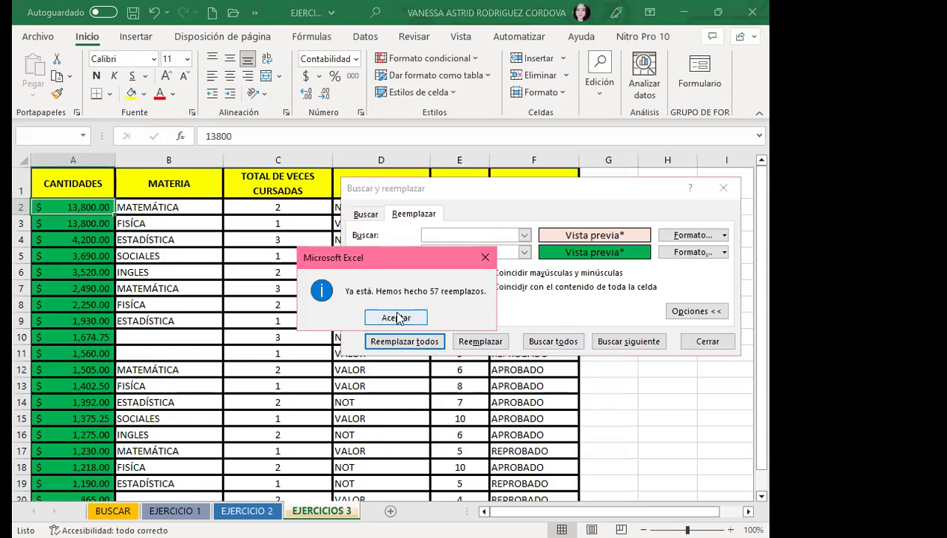
click(394, 319)
key(Escape)
- Check the green amounts on the EJERCICIO 1, 2 and 3 sheets and reopen Find and Replace
key(ctrl+Page_Up)
key(ctrl+Page_Up)
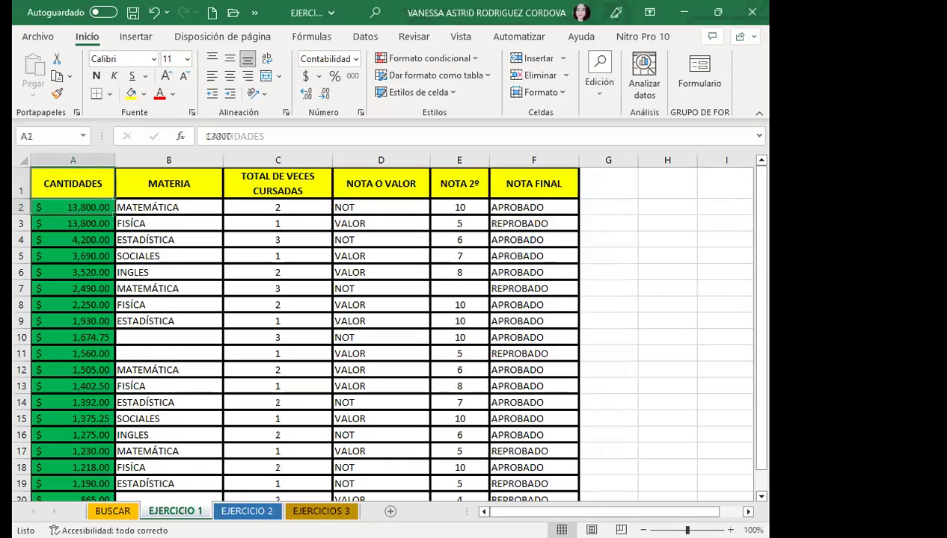
key(ctrl+Home)
scroll(124, 370, down, 2)
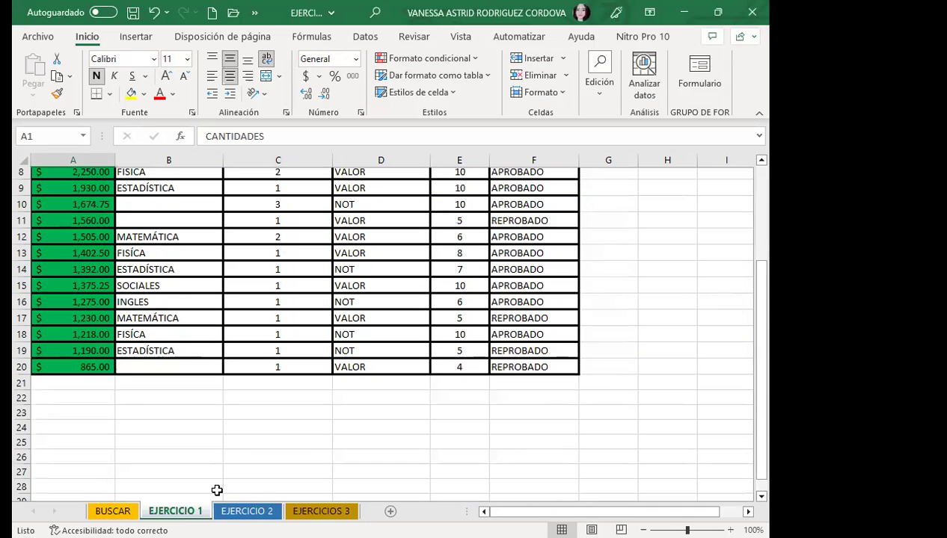
click(241, 511)
scroll(161, 365, down, 3)
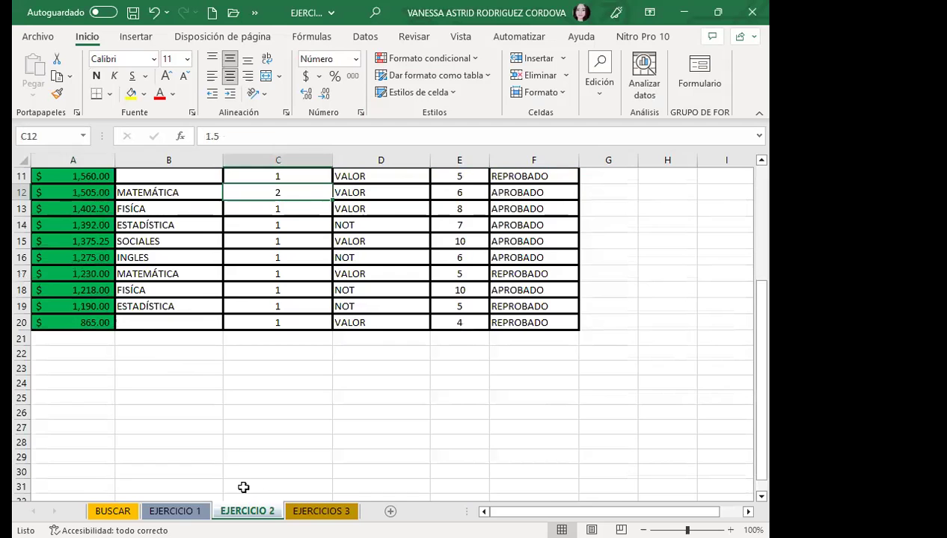
click(308, 511)
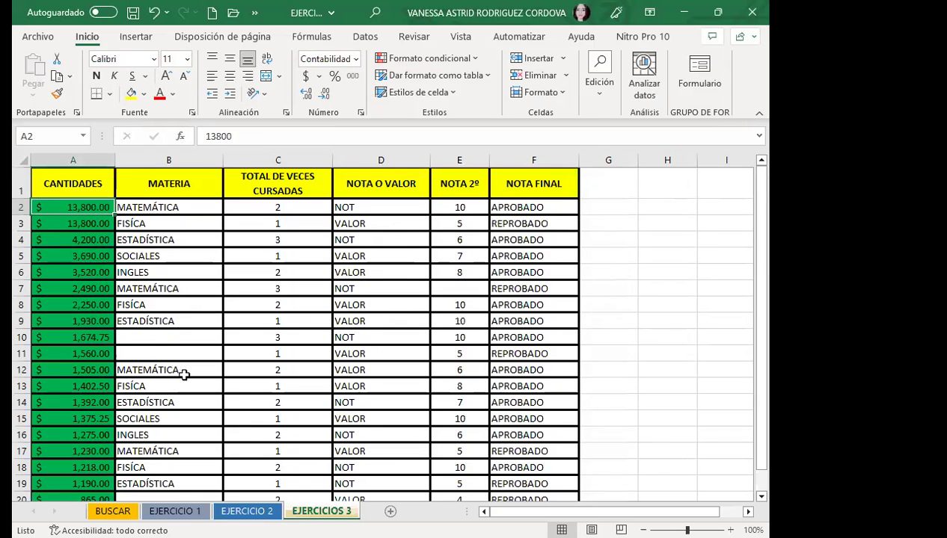
scroll(190, 366, down, 2)
click(395, 360)
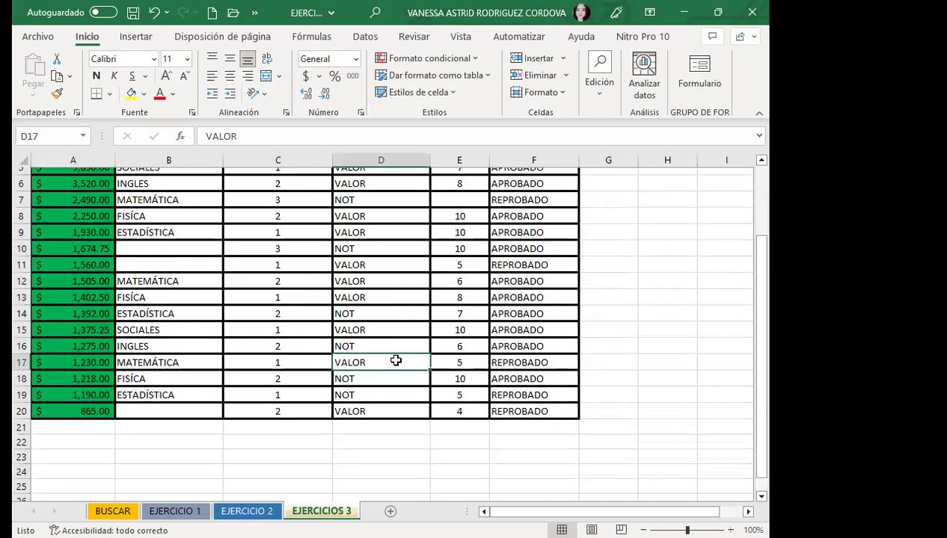
key(ctrl+b)
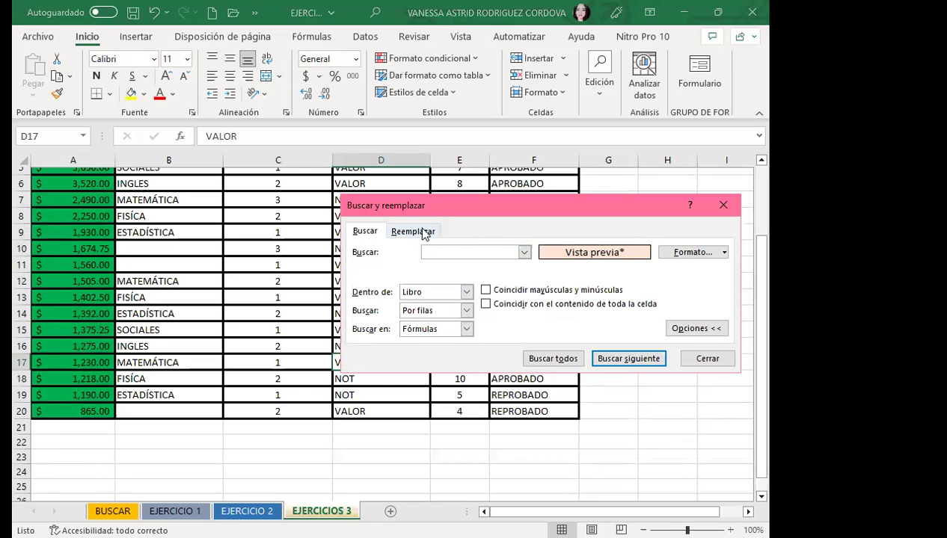
- Clear both the find and replace format conditions and list every empty cell in the workbook
click(417, 232)
click(724, 252)
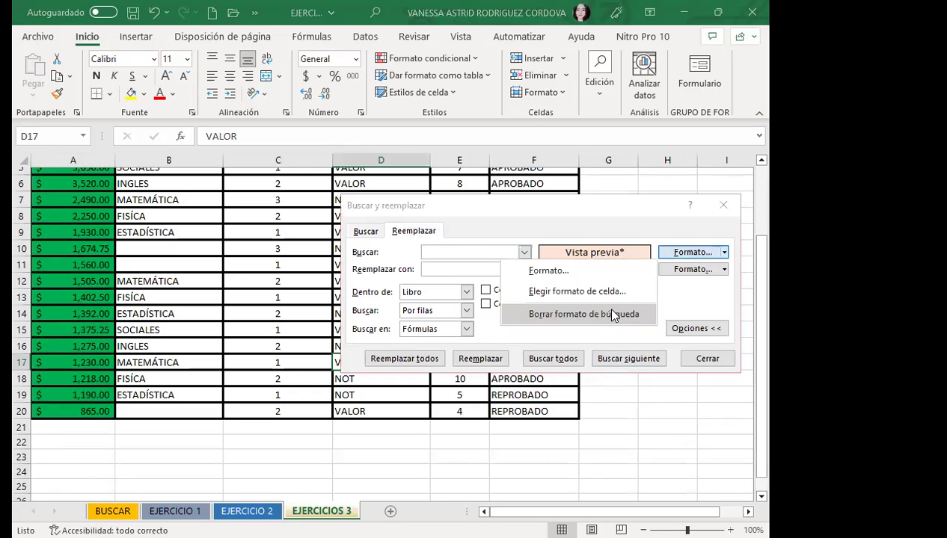
click(603, 315)
click(724, 270)
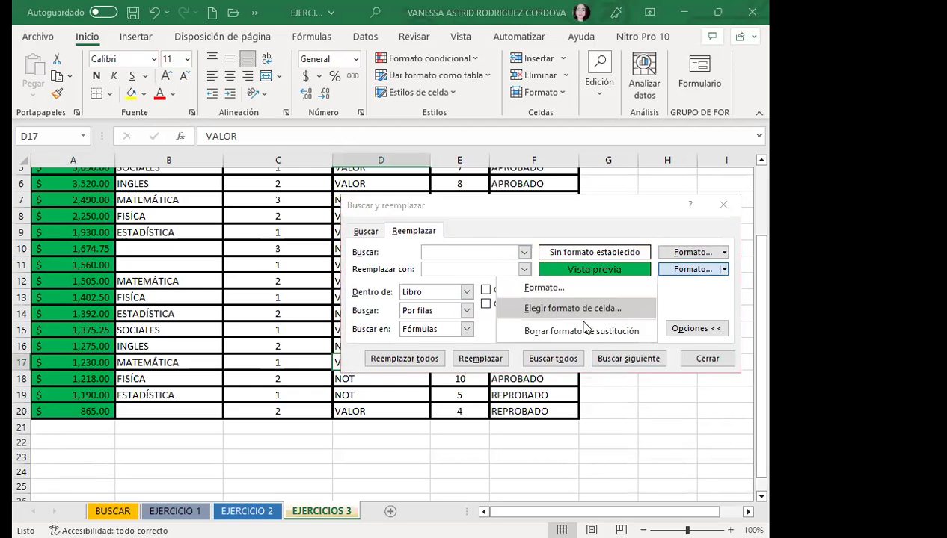
click(574, 334)
click(365, 231)
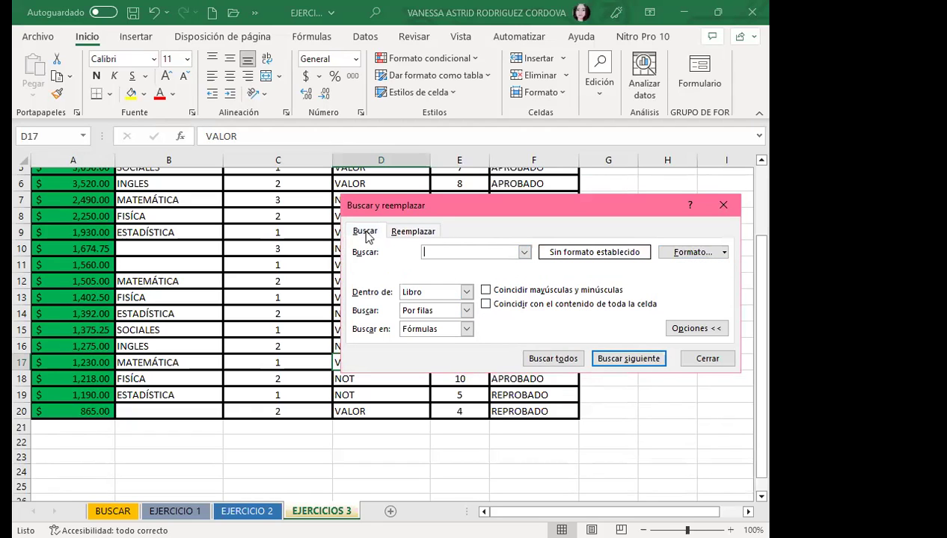
click(548, 354)
scroll(494, 404, down, 3)
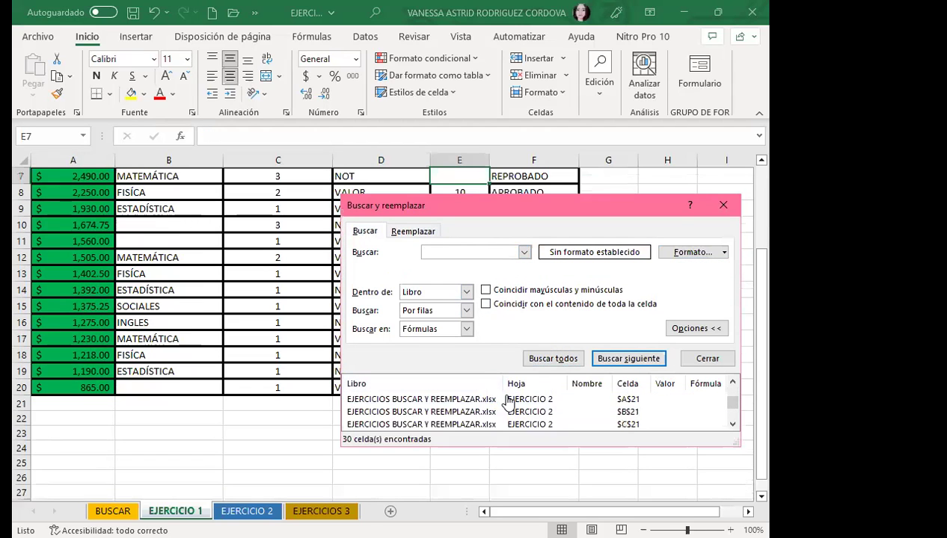
scroll(512, 412, down, 3)
scroll(509, 412, down, 1)
- Replace all empty cells in the workbook with MARTES, close the dialog and check B21
click(413, 231)
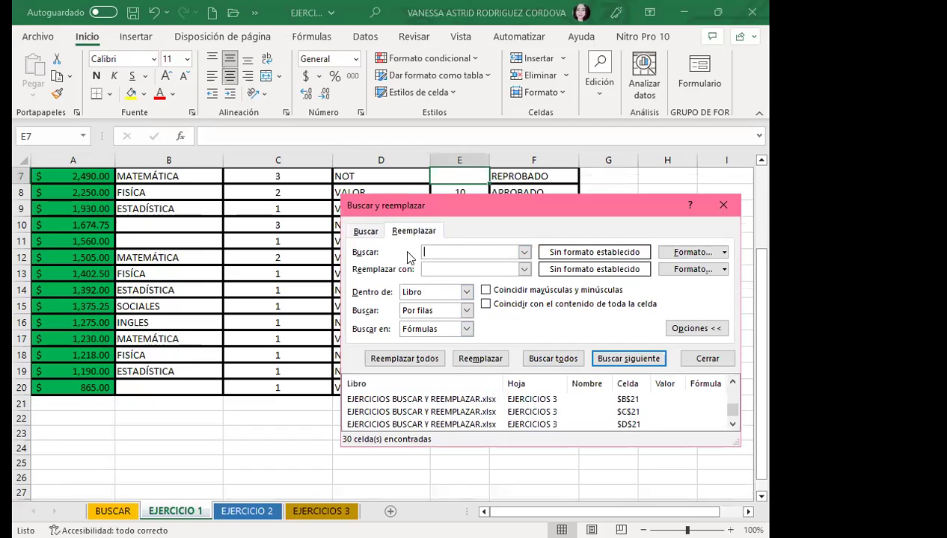
click(433, 269)
text(MARTES)
click(402, 359)
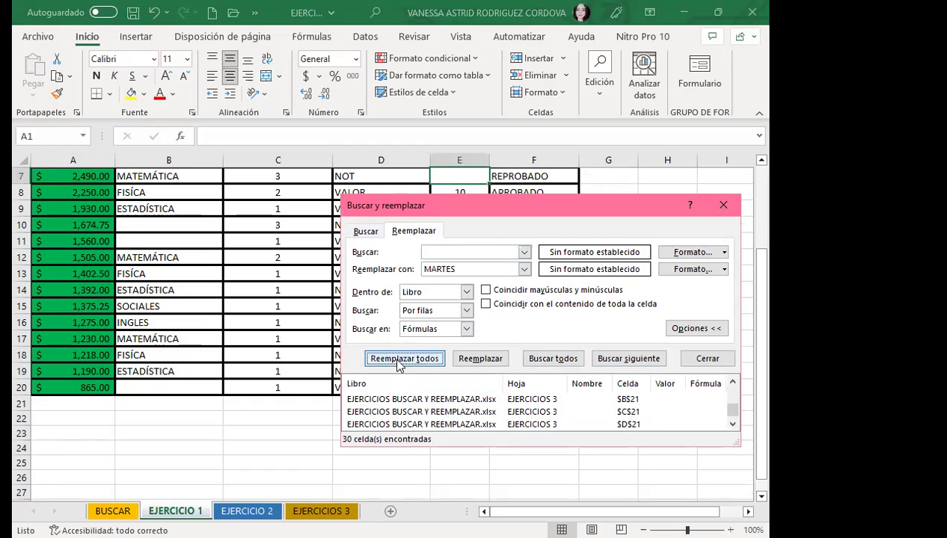
click(416, 320)
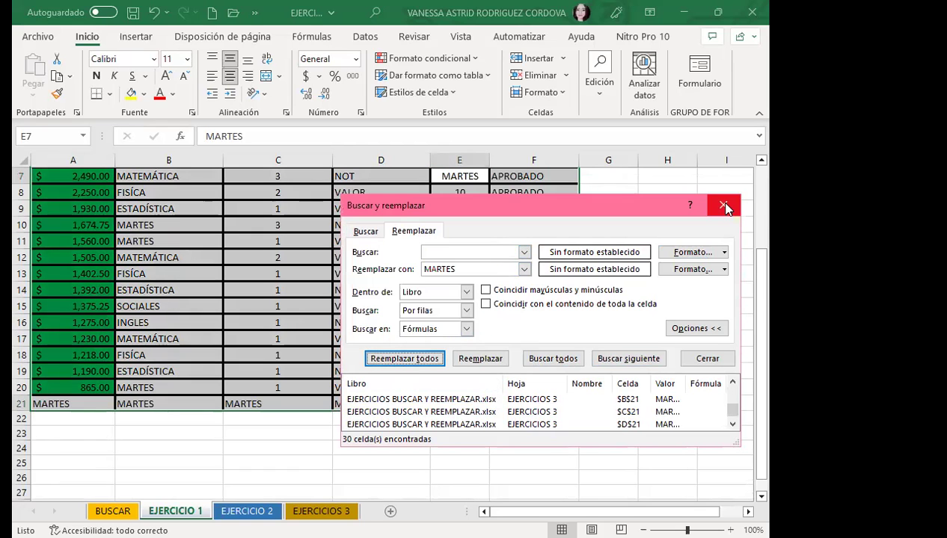
click(725, 208)
click(159, 402)
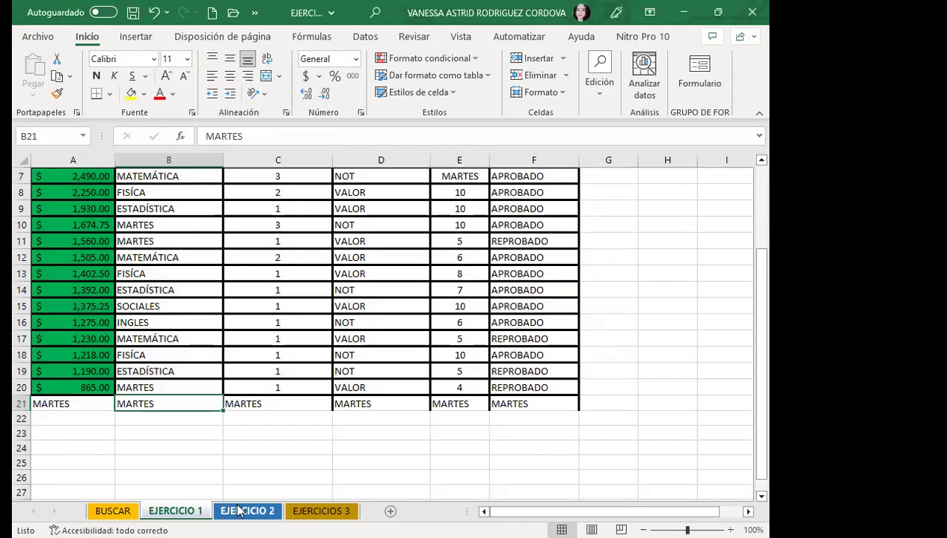
- Check for MARTES in B20 on EJERCICIO 2 and in B20, B21 and C21 on EJERCICIOS 3
click(246, 511)
click(172, 325)
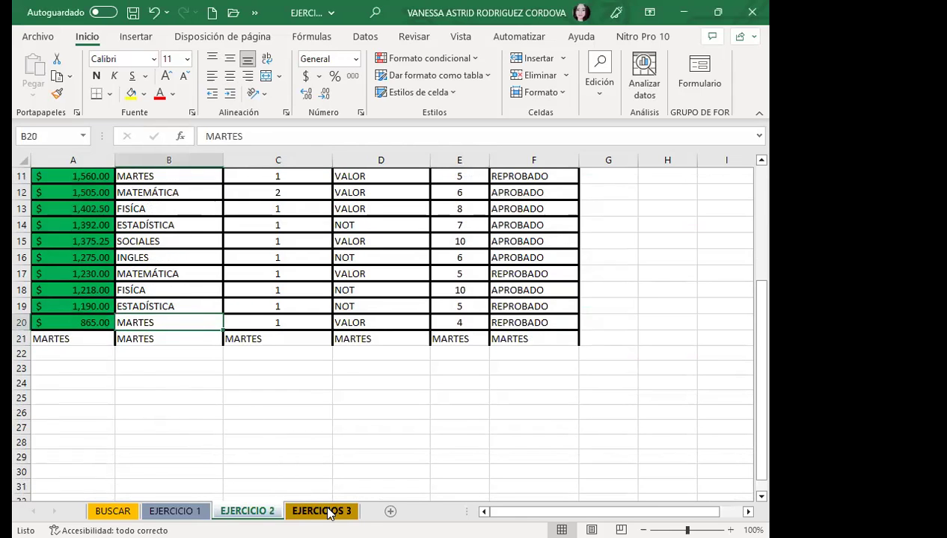
click(321, 511)
click(154, 413)
click(177, 430)
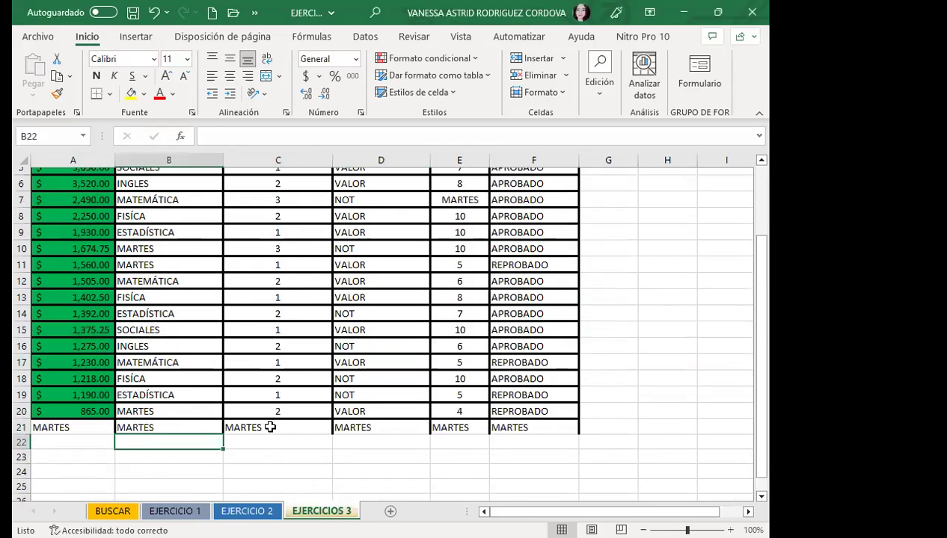
click(270, 427)
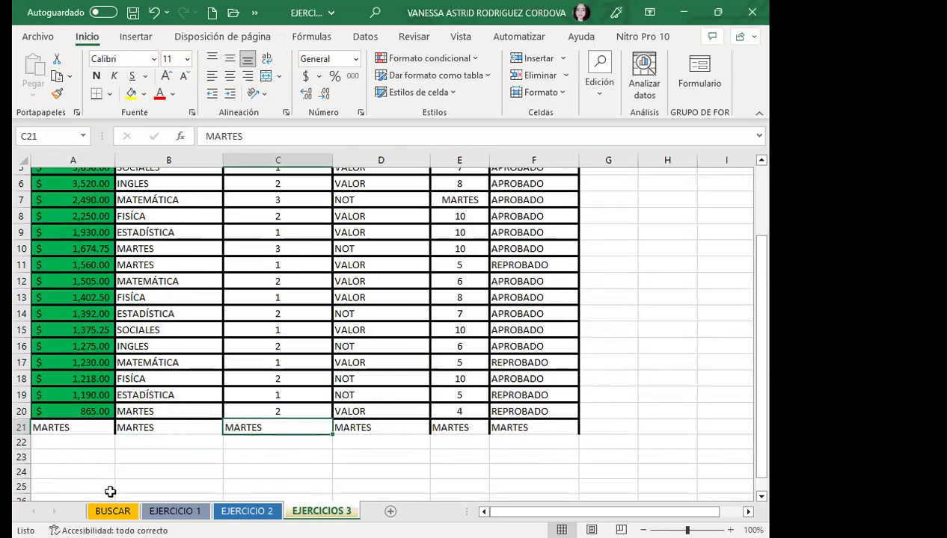
- Revisit BUSCAR and EJERCICIO 1, then inspect D17, C8, B5 and E10 on EJERCICIOS 3
click(112, 511)
click(183, 511)
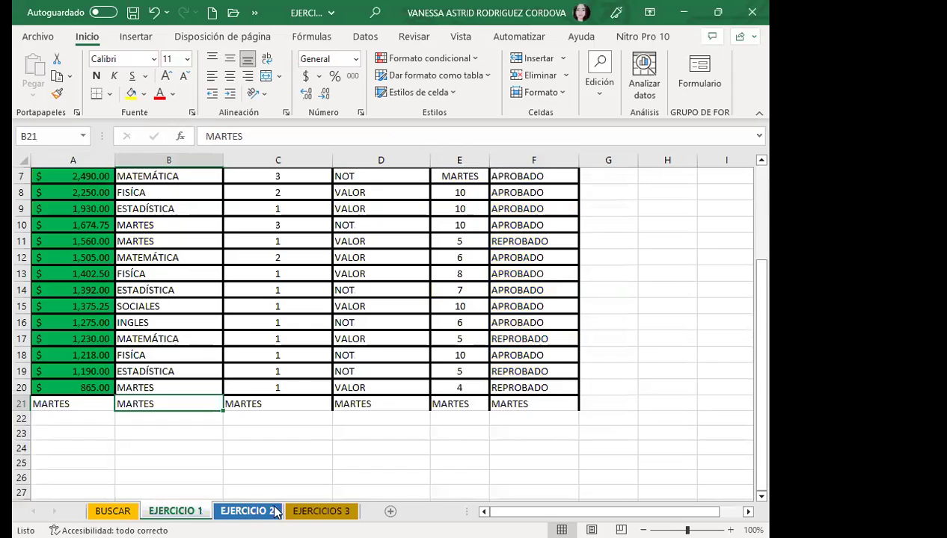
click(322, 511)
click(368, 360)
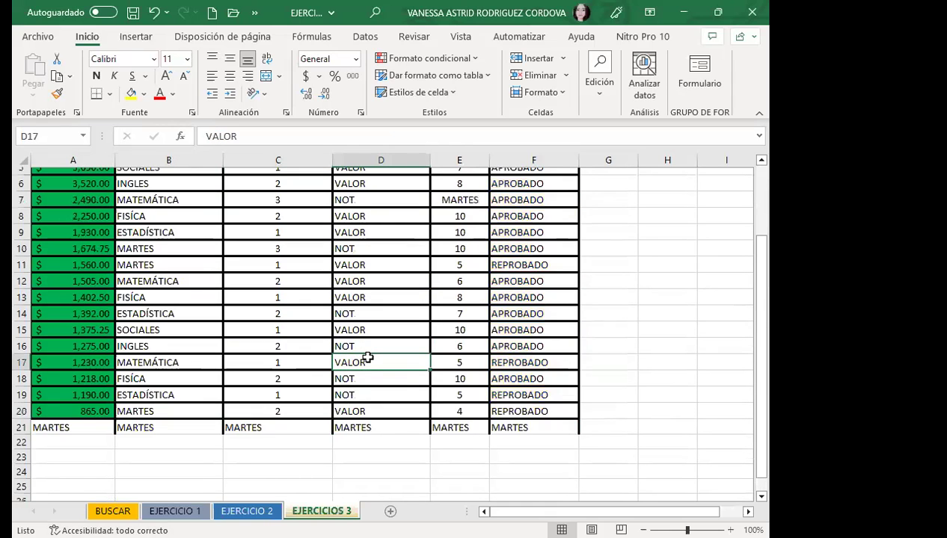
scroll(362, 348, up, 2)
click(276, 302)
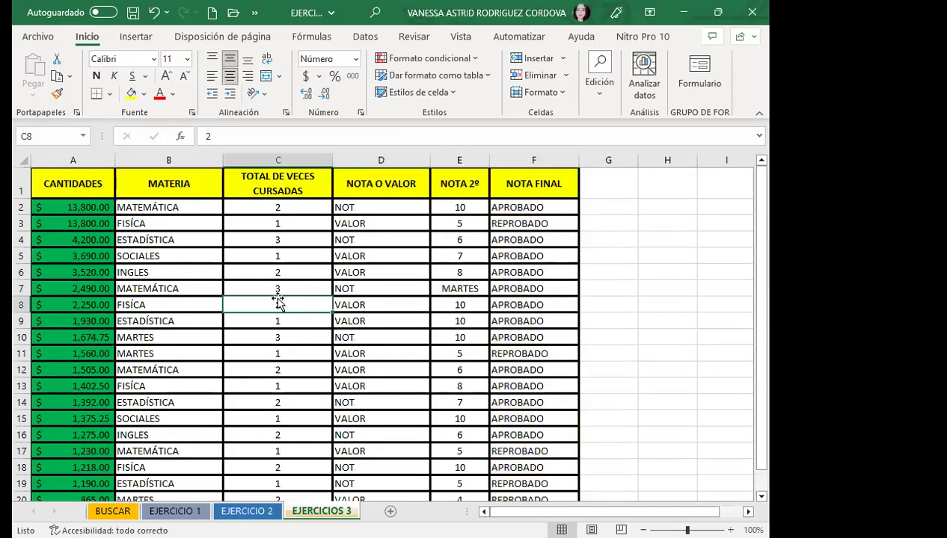
click(220, 257)
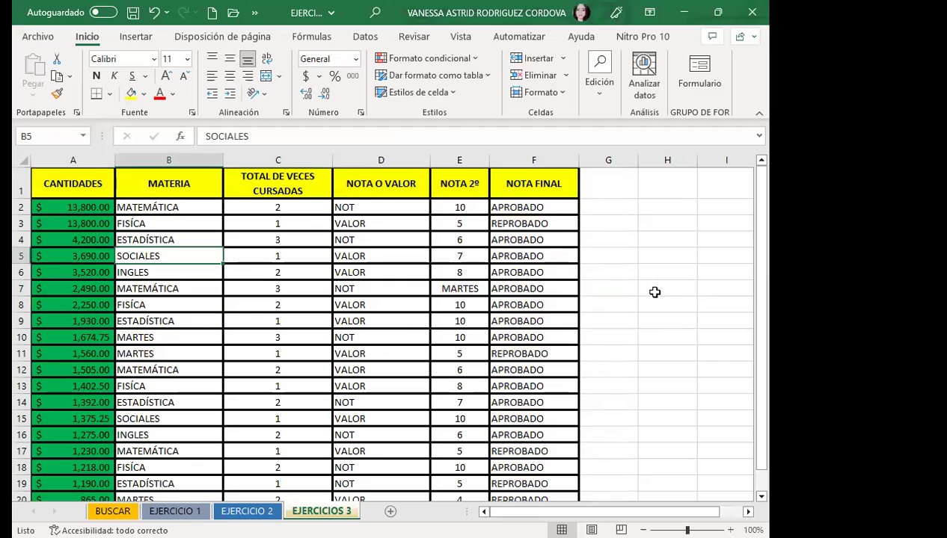
click(443, 332)
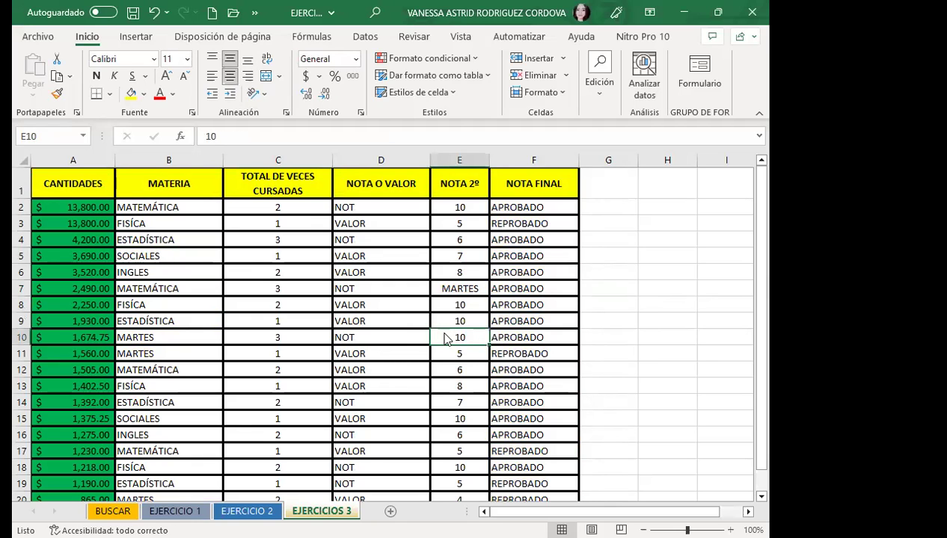
key(ctrl+b)
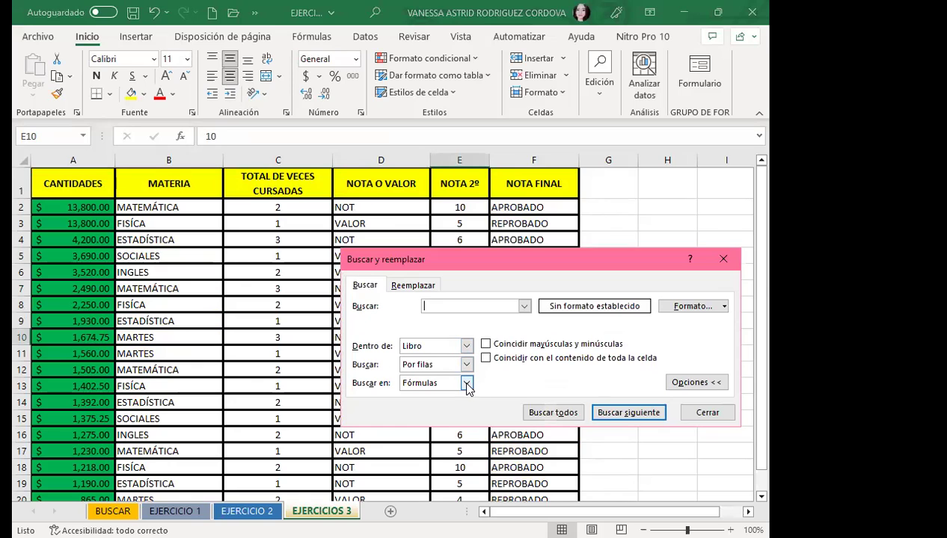
- Set the Find search to look in Values, close the dialog, and inspect D15, F14 and E14
click(465, 383)
click(434, 407)
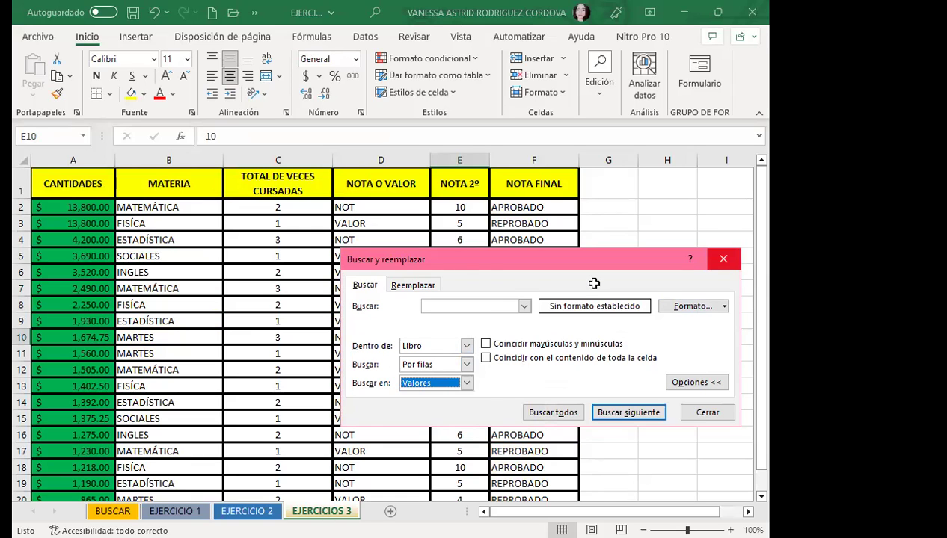
click(342, 338)
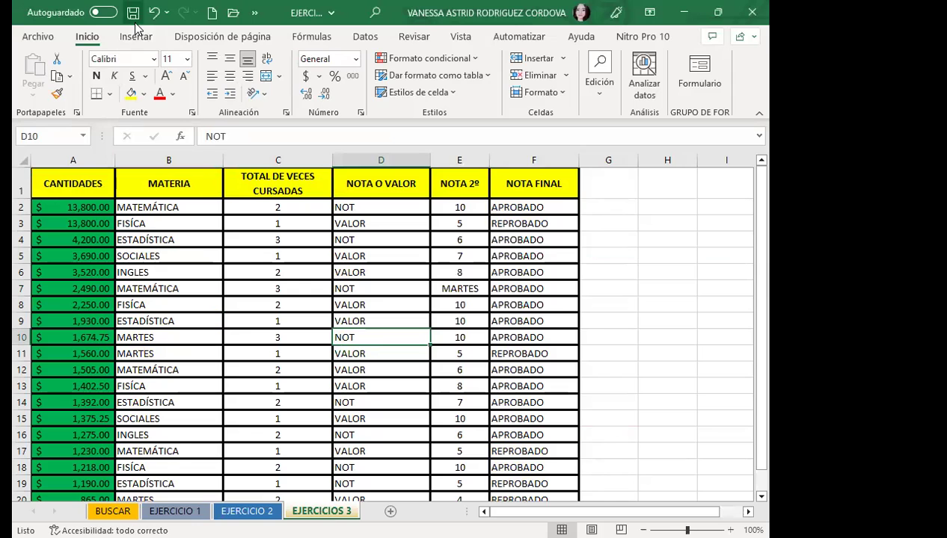
click(381, 420)
click(494, 403)
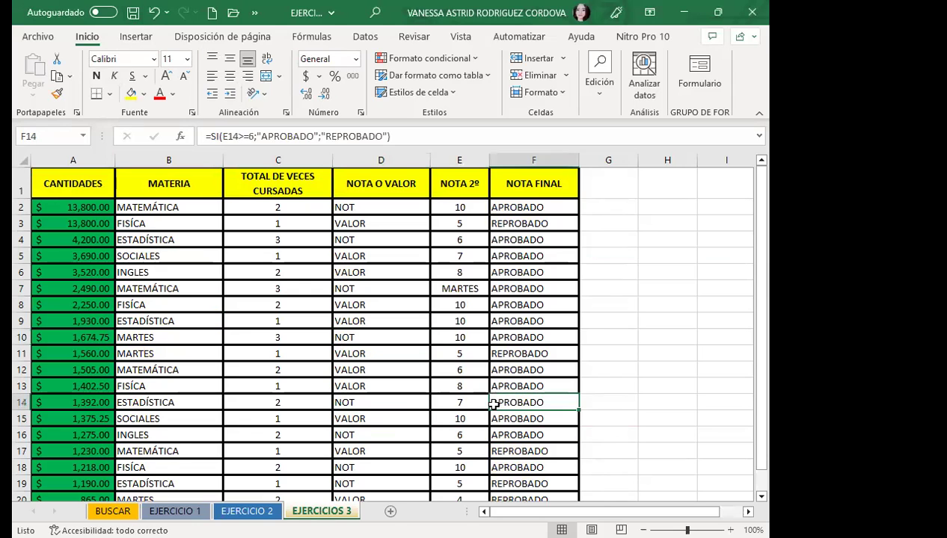
click(446, 402)
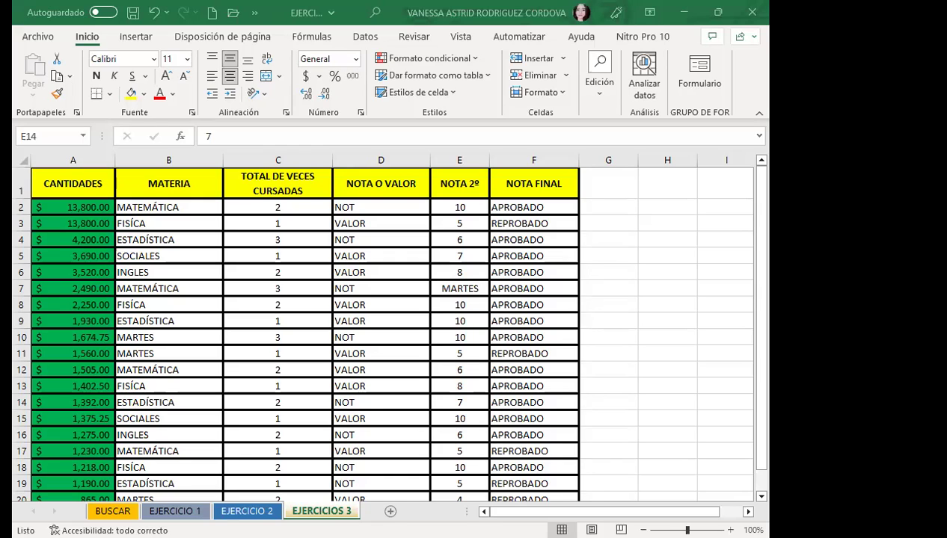
text(7)
key(Escape)
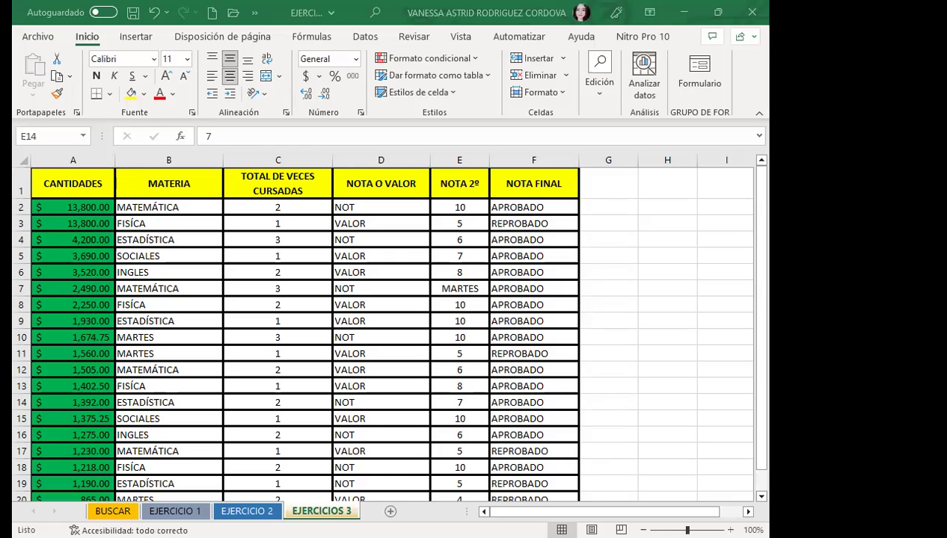
key(ctrl+c)
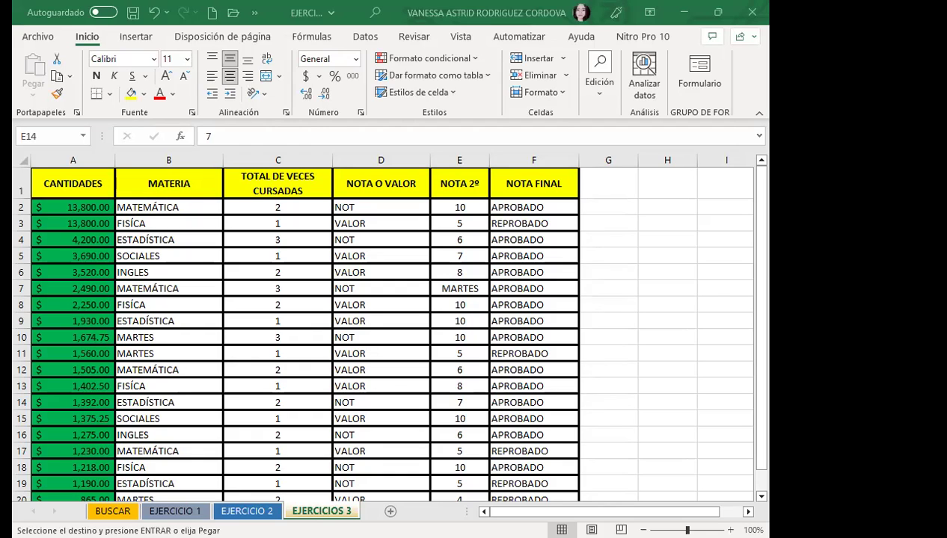
key(Escape)
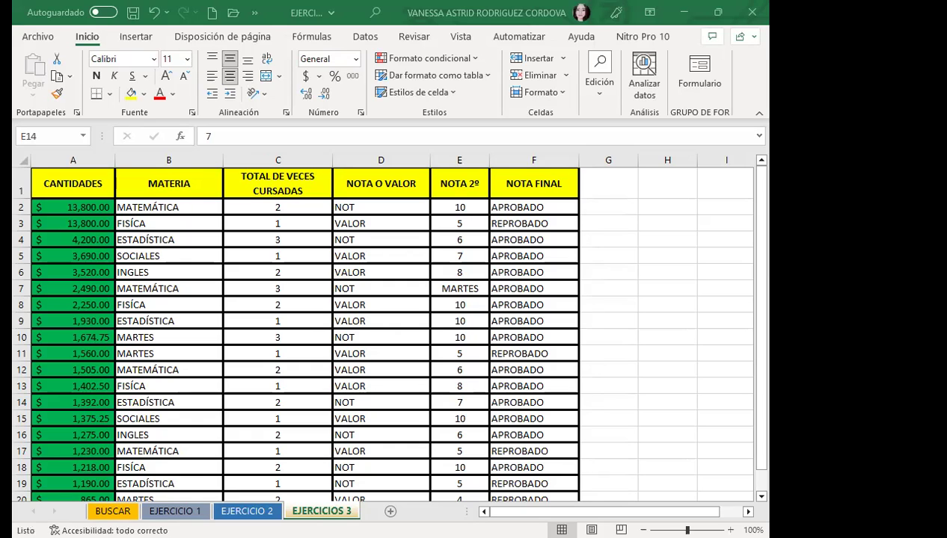
click(359, 353)
scroll(306, 376, down, 3)
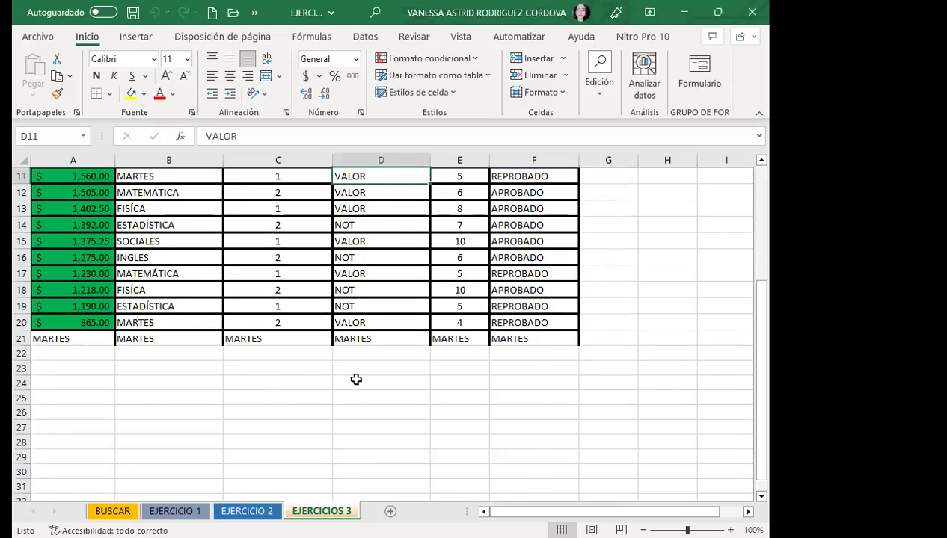
scroll(355, 380, up, 3)
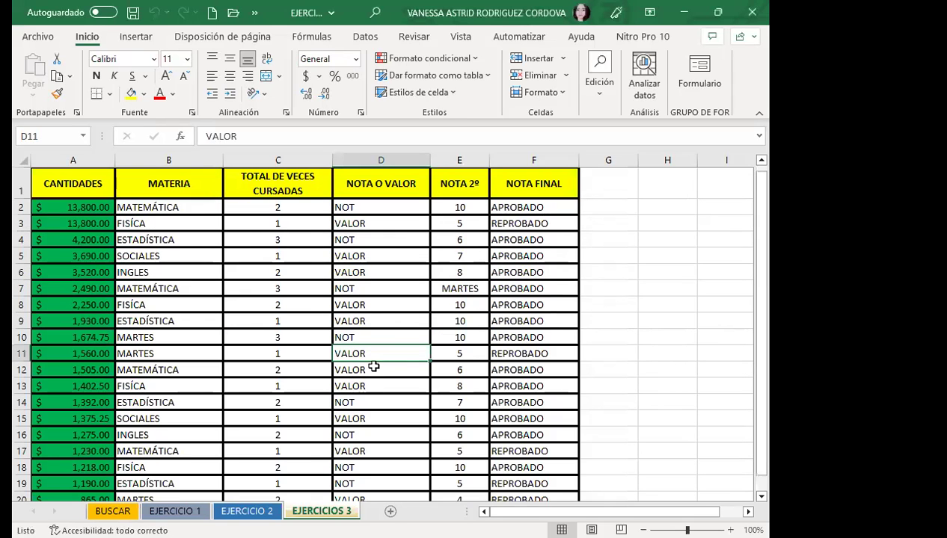
click(388, 320)
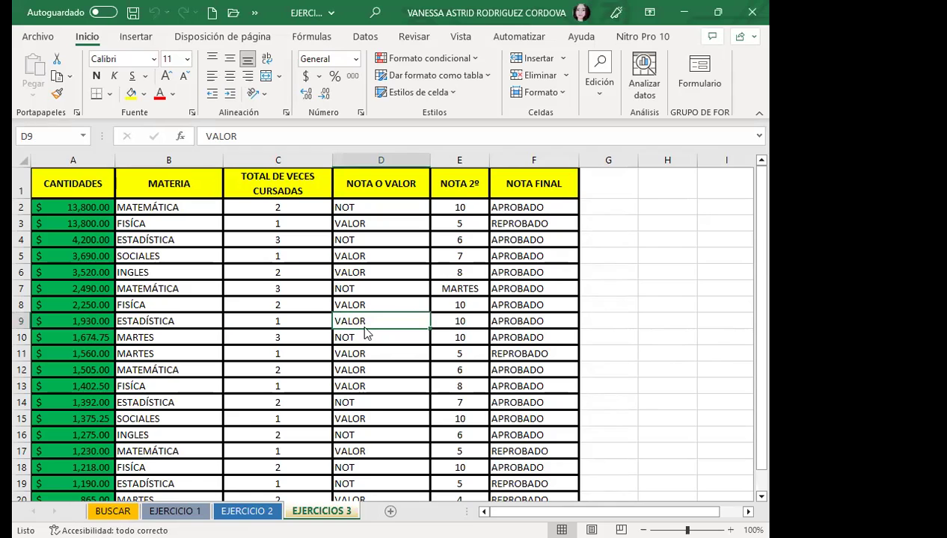
scroll(296, 368, down, 1)
scroll(356, 344, up, 1)
click(378, 301)
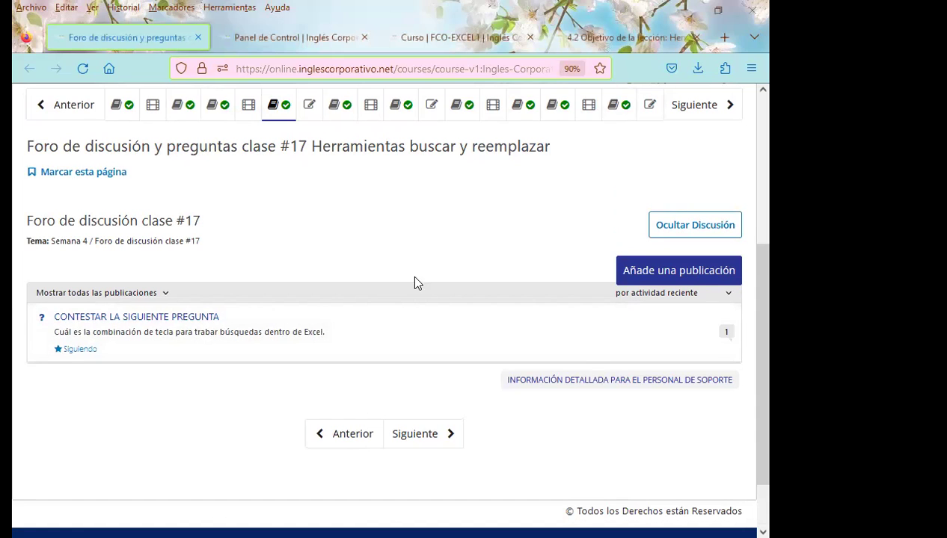
- Scroll down the class #17 discussion forum page to the footer
scroll(452, 391, down, 2)
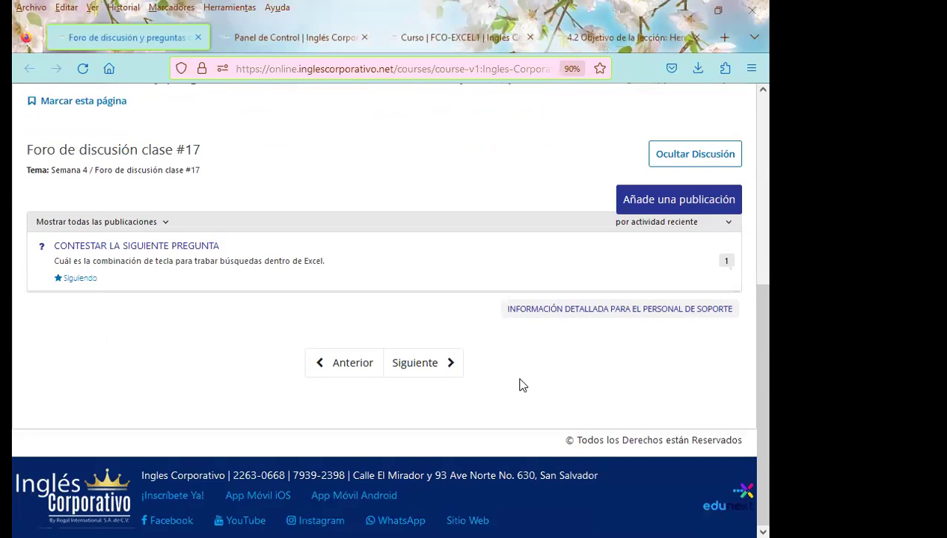